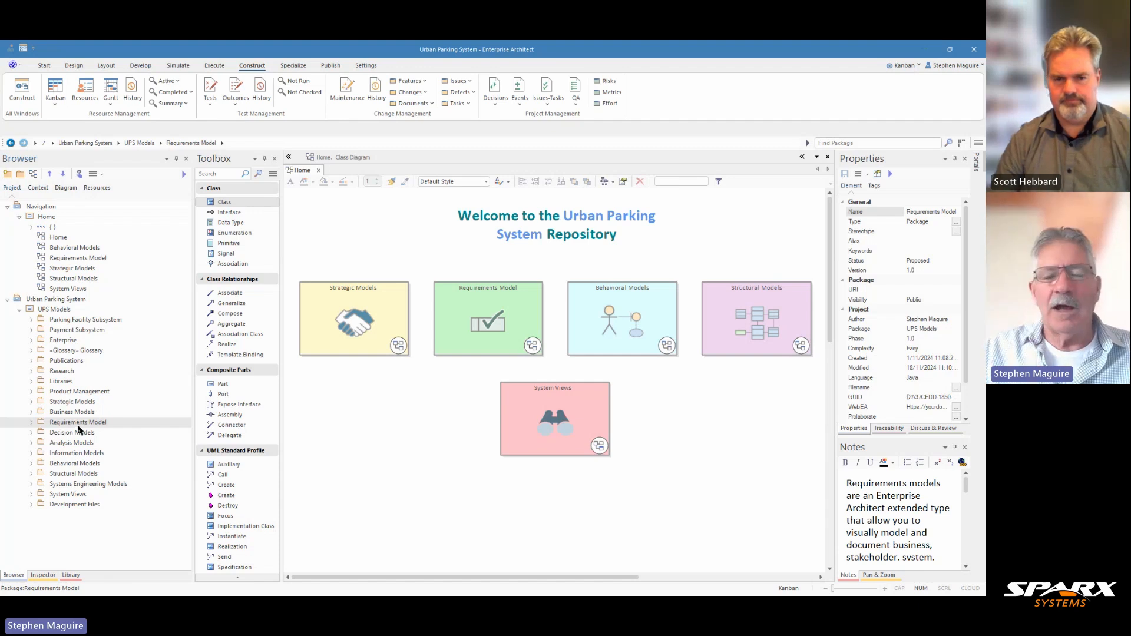
- Switch the modeling perspective from Kanban to Requirements
left_click(918, 66)
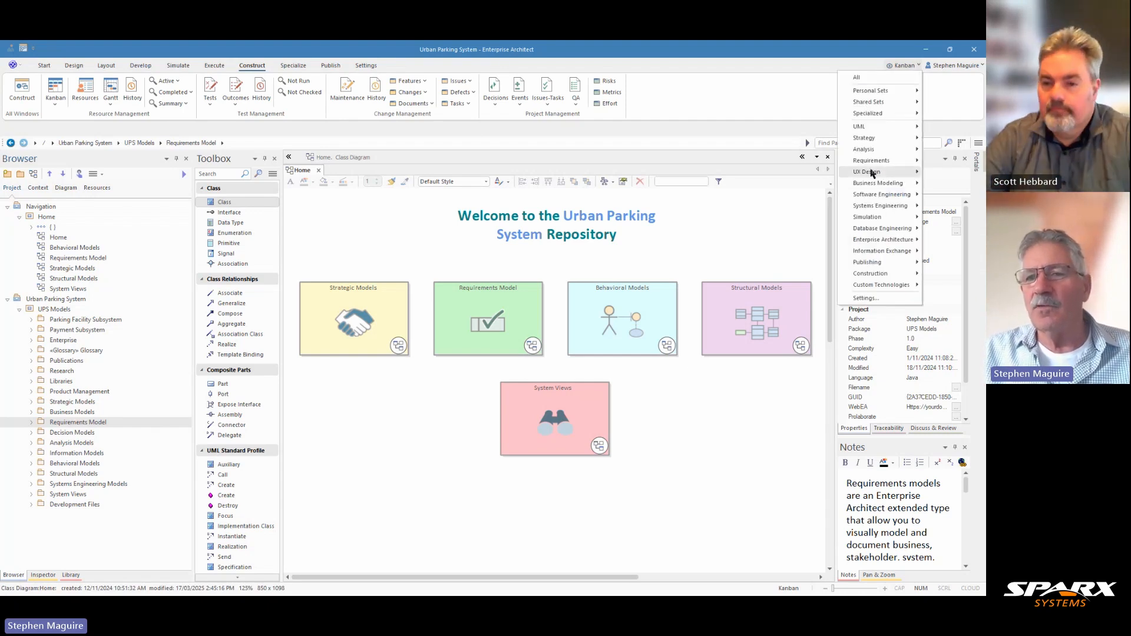
mouse_move(869, 162)
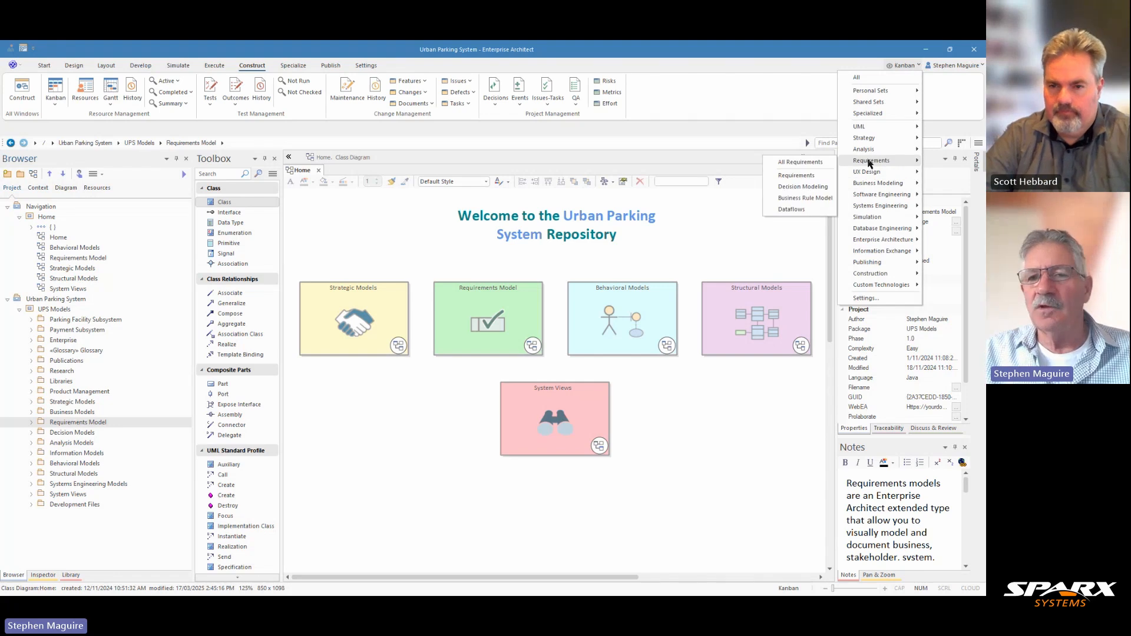
left_click(802, 179)
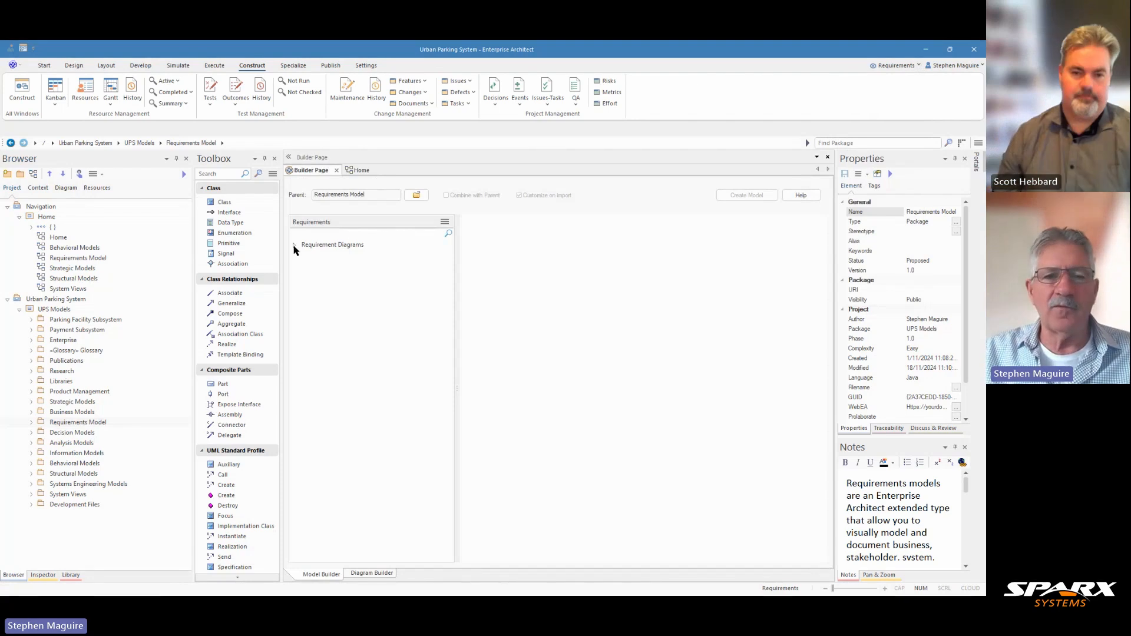
- Preview the Two Level and Composite Requirement Hierarchy patterns among the Requirement Diagrams and close the builder page
left_click(294, 246)
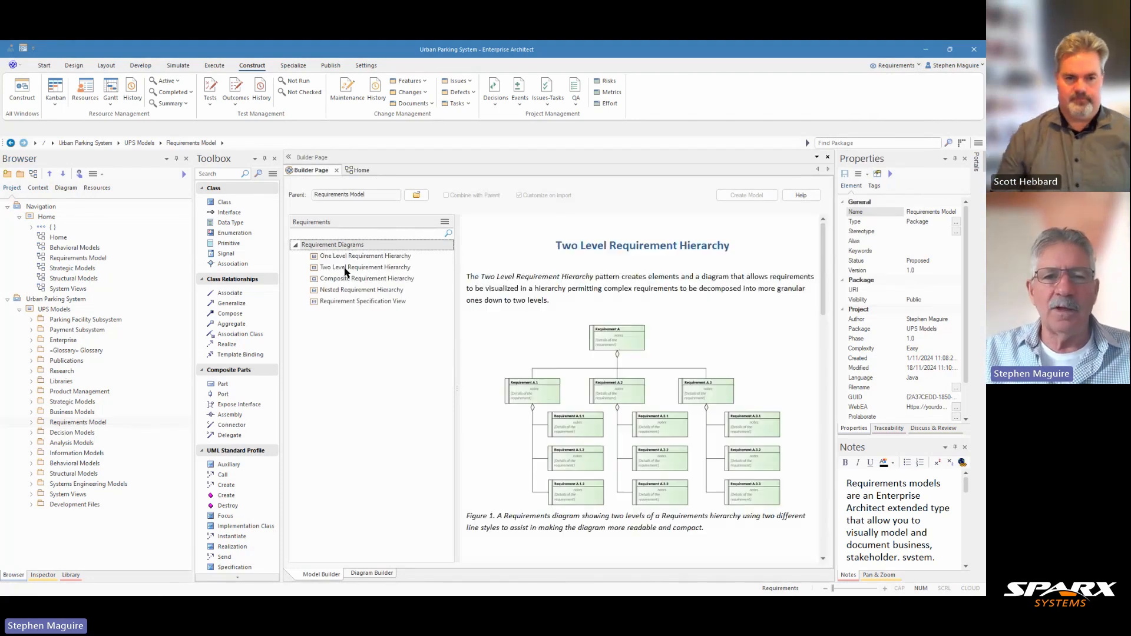
left_click(345, 271)
left_click(346, 279)
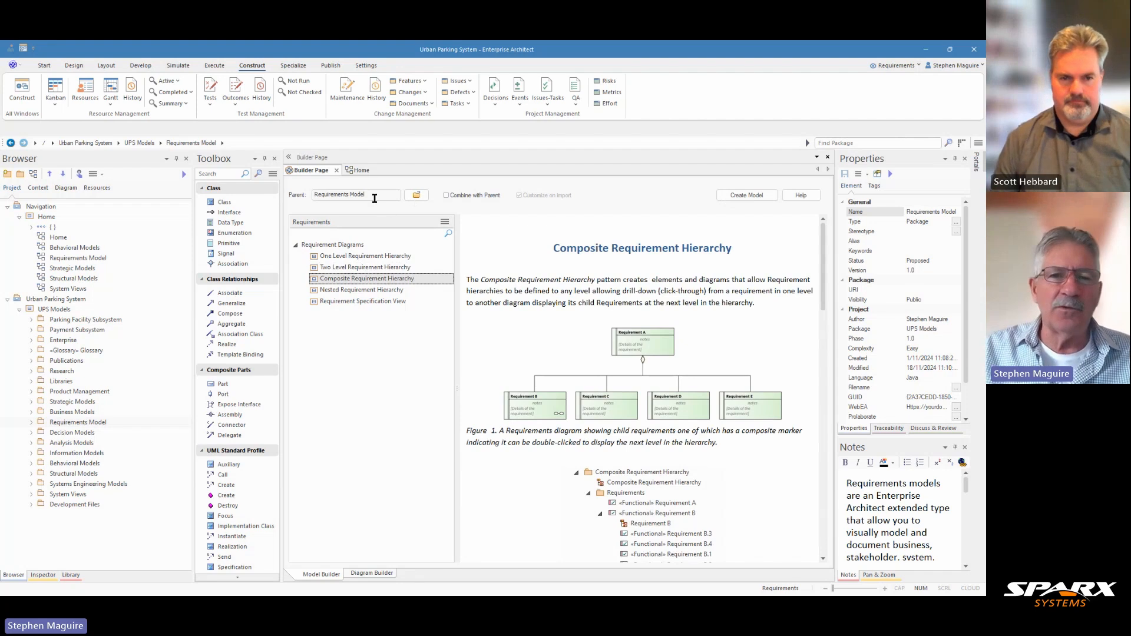
left_click(337, 171)
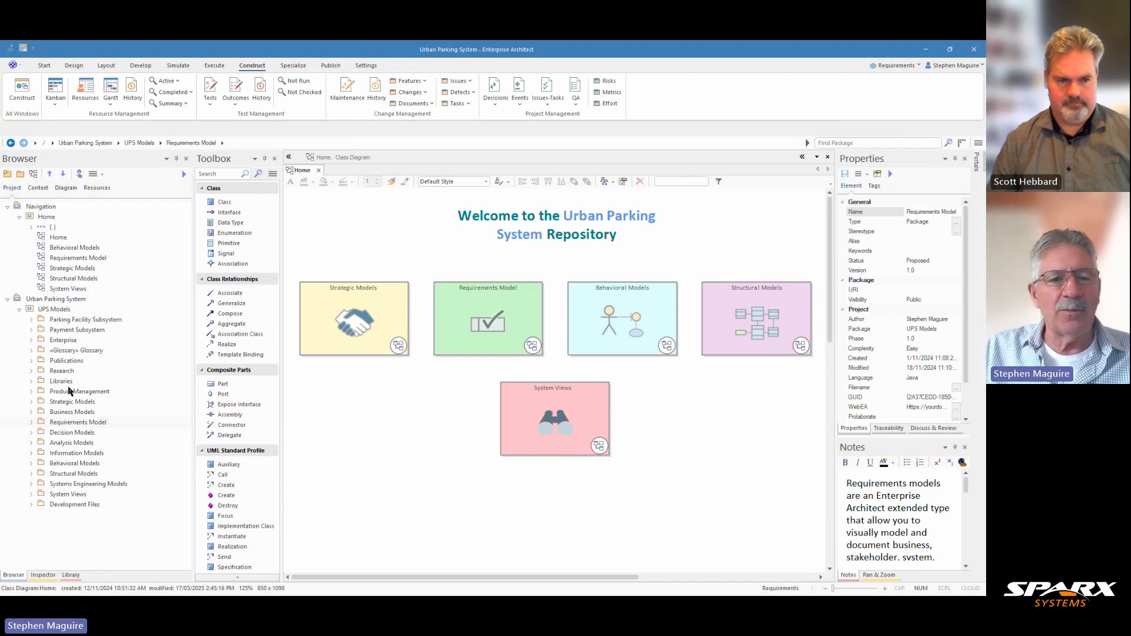
- Open the Product Management Requirements diagram from the Product Management package inside the Requirements Model
left_click(33, 393)
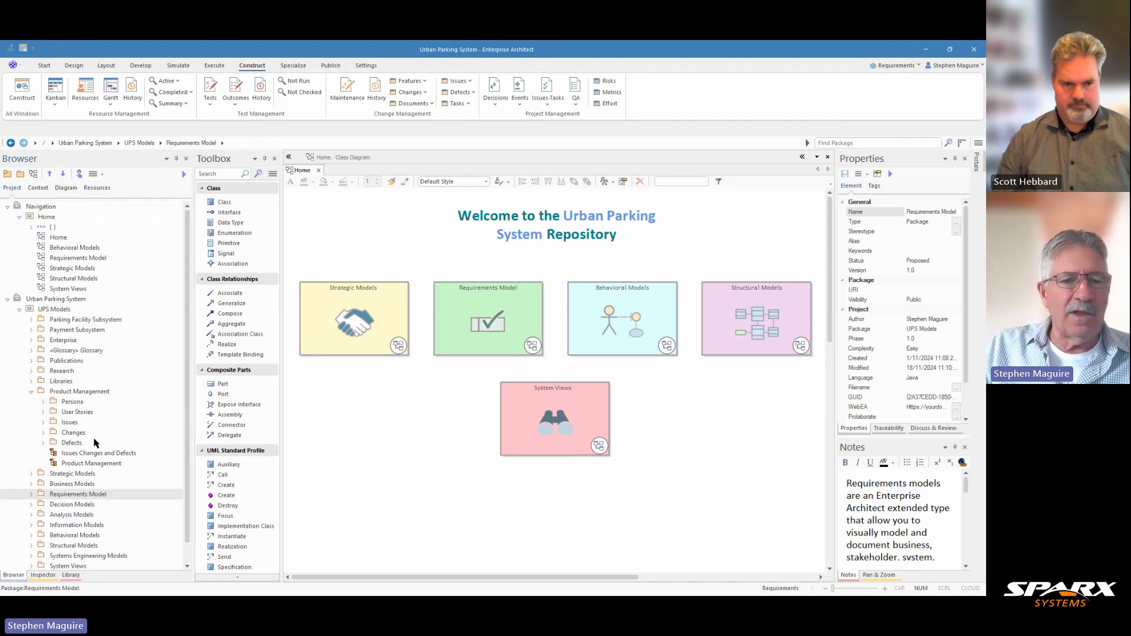
left_click(31, 391)
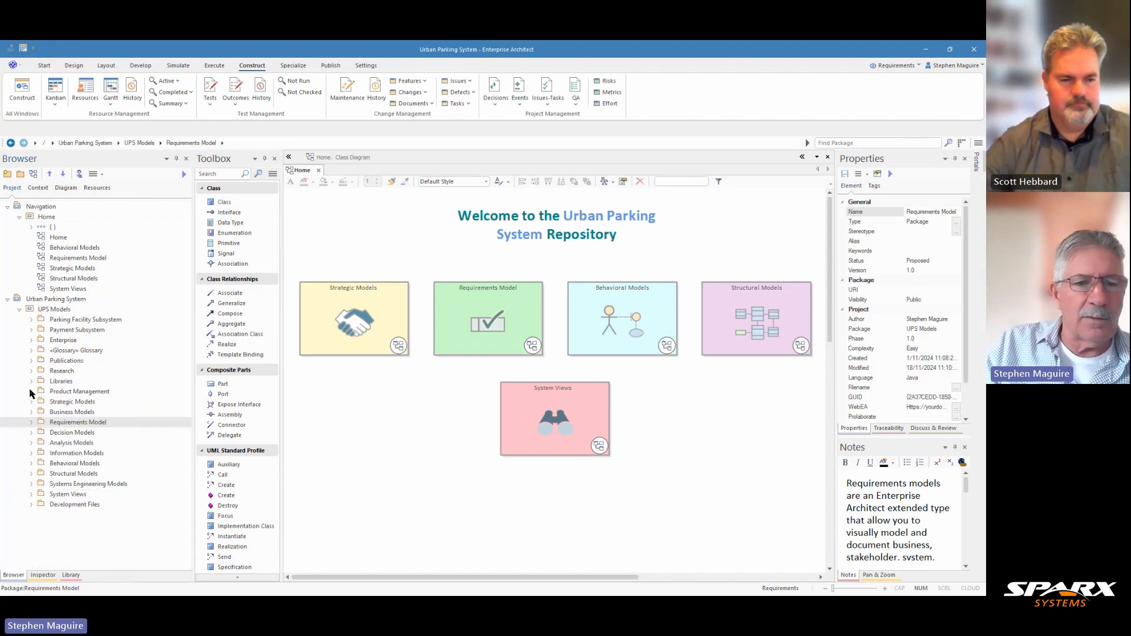
left_click(31, 423)
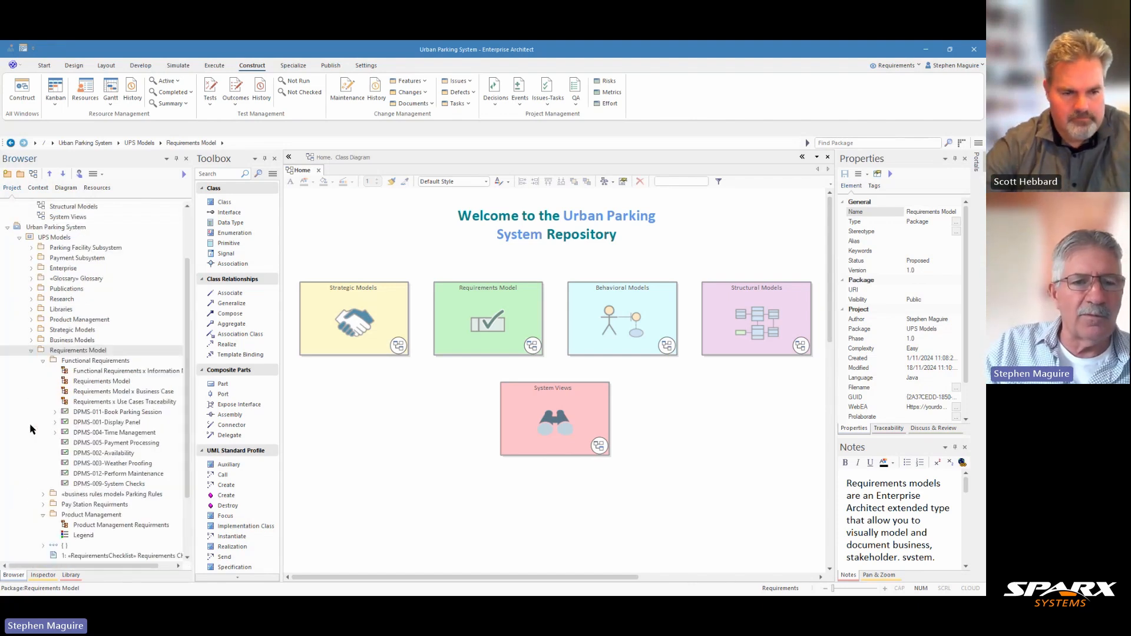
scroll(116, 389, "down", 2)
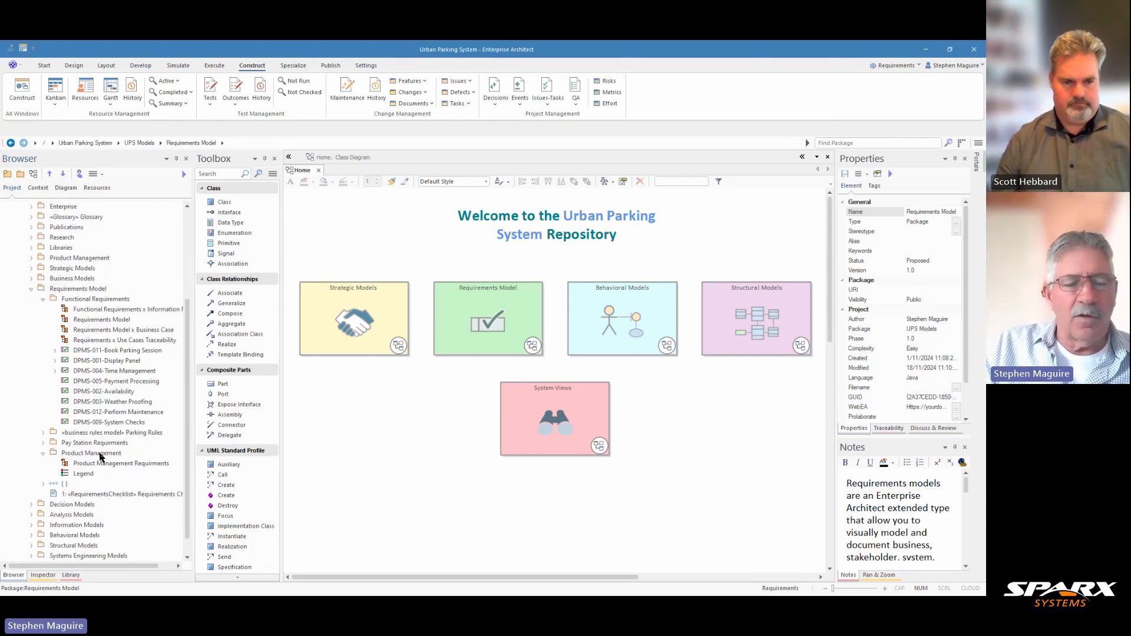
left_click(100, 453)
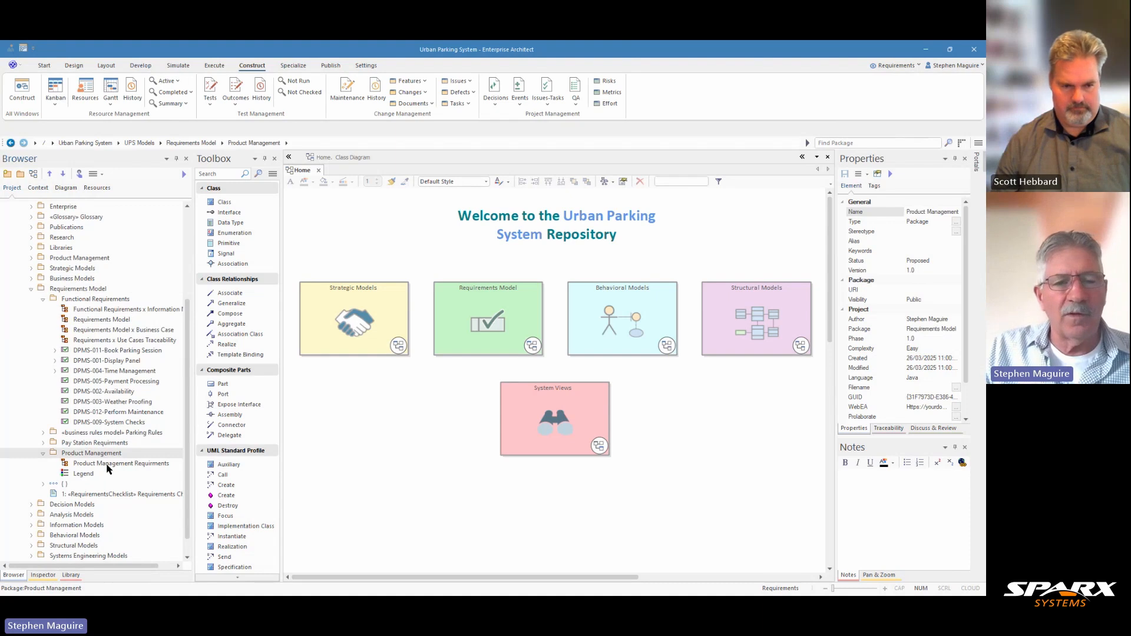
double_click(96, 467)
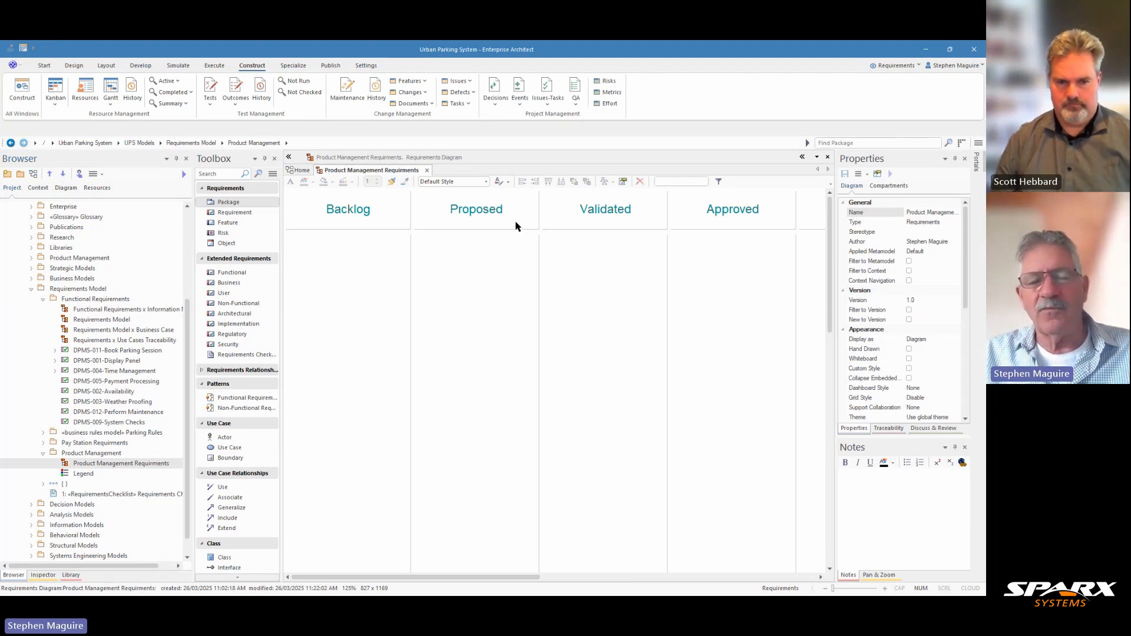
- Open the diagram's Kanban settings and review the lane configuration and appearance options
right_click(463, 275)
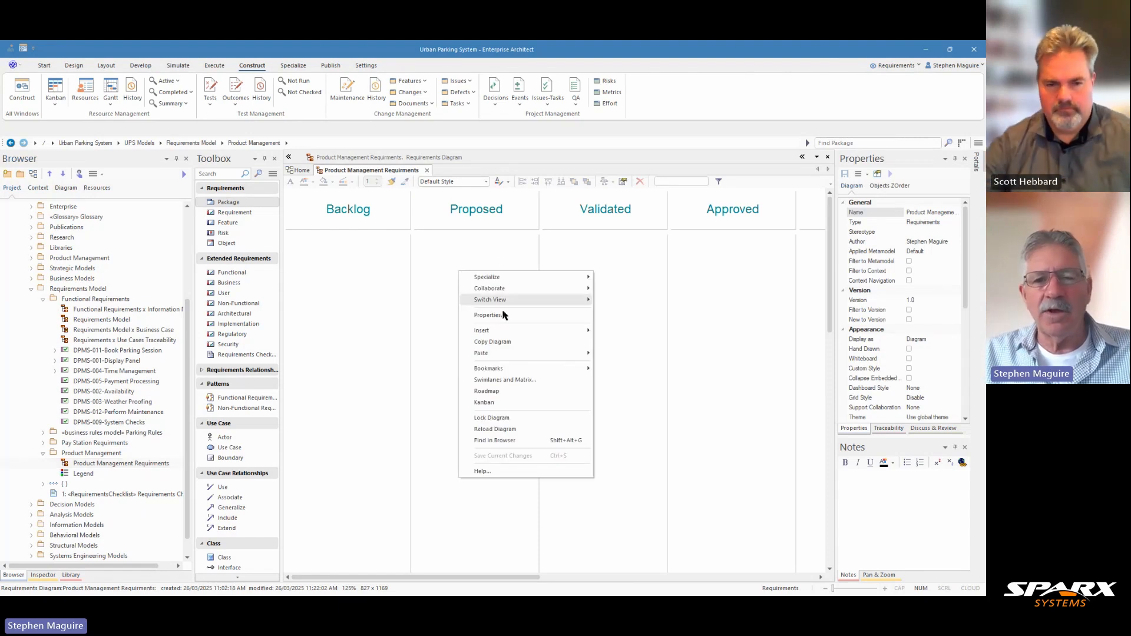
left_click(485, 403)
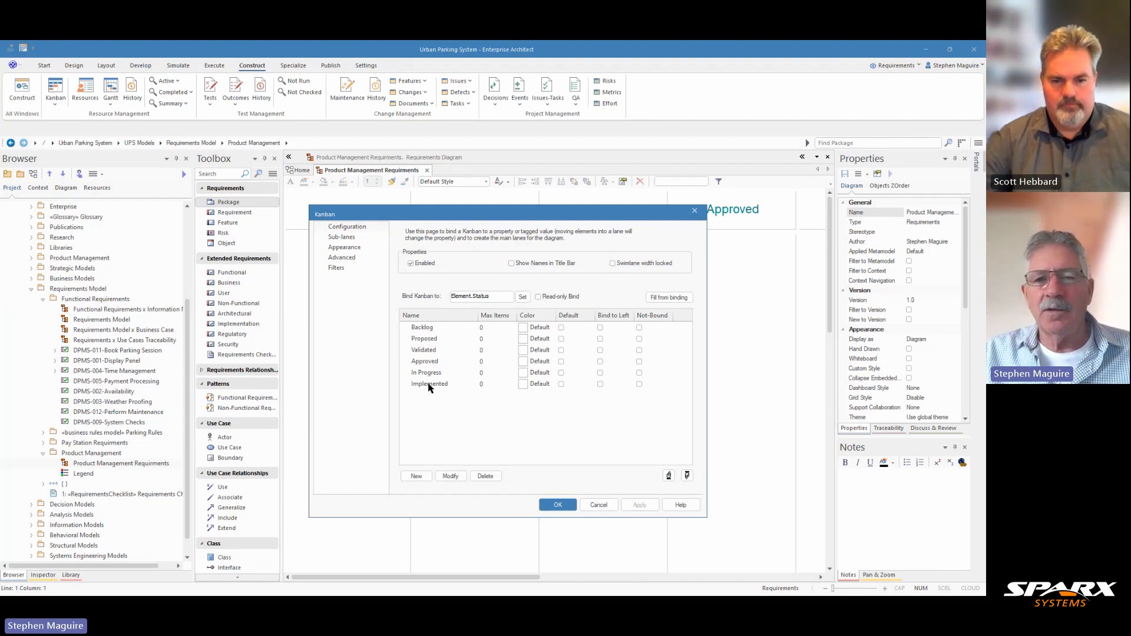
left_click(355, 248)
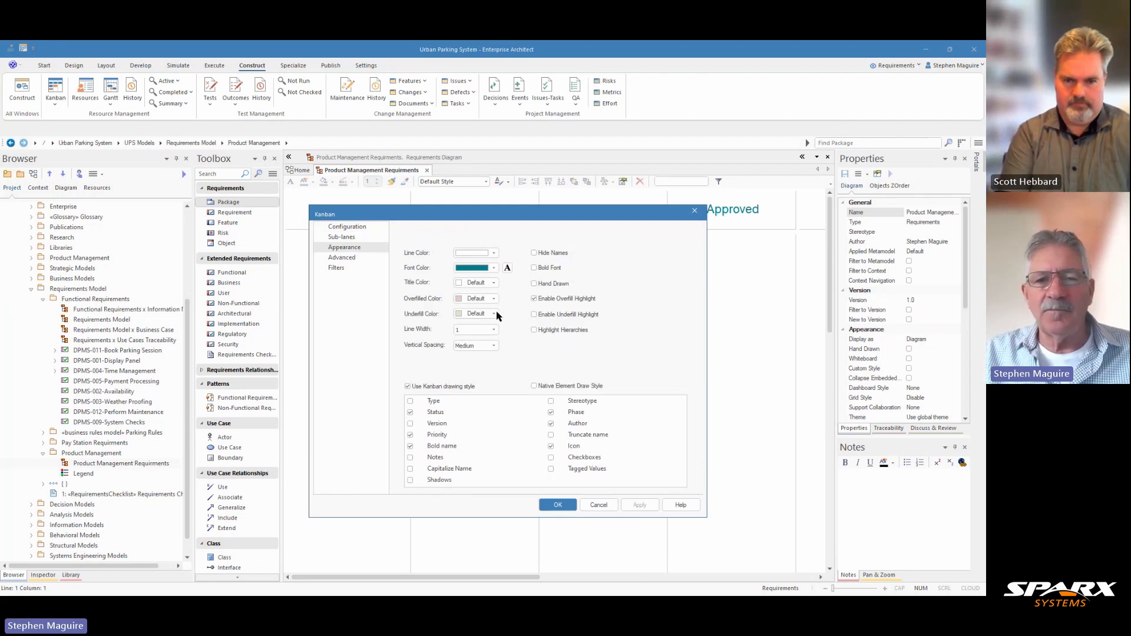
- Enable Synch with search in the Kanban's advanced settings, leaving Auto fill off and declining to fill the diagram immediately
left_click(349, 260)
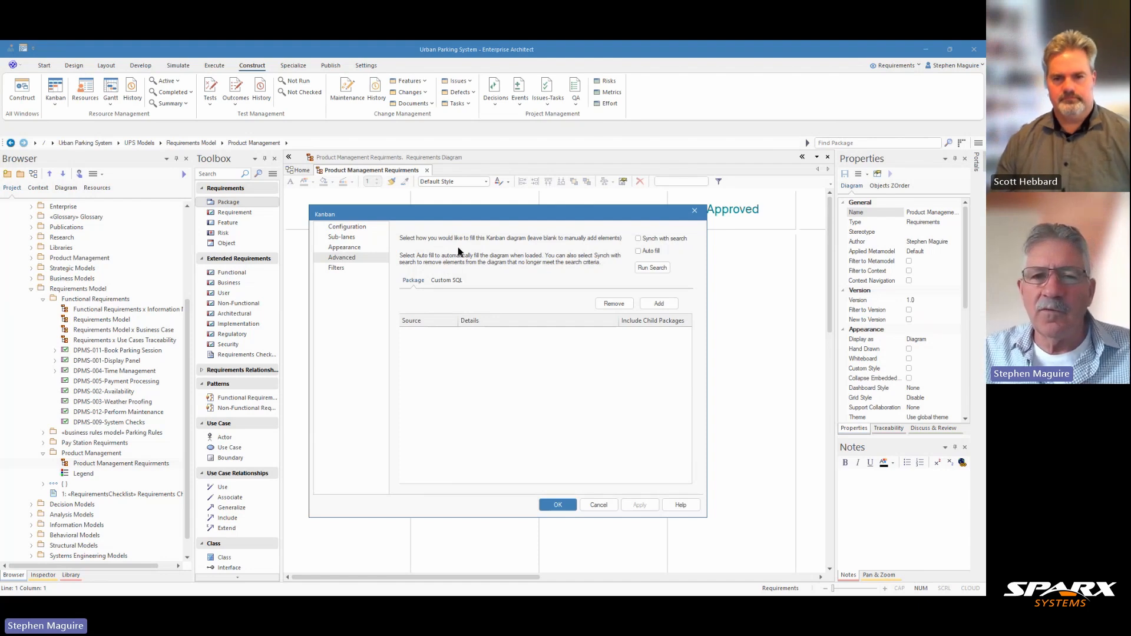
left_click(638, 238)
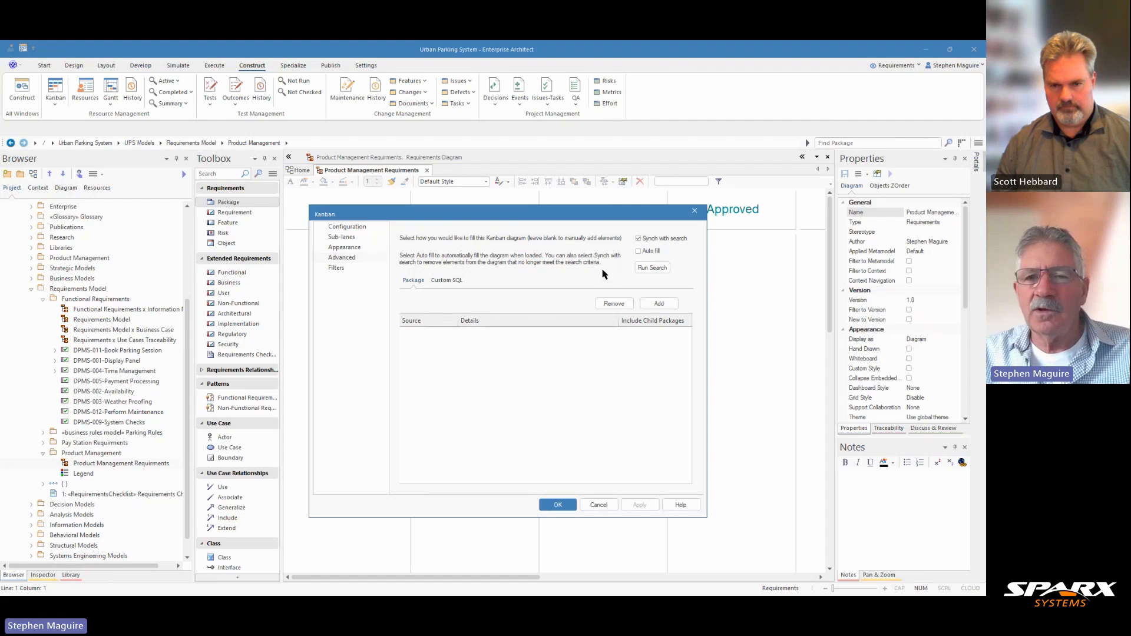
left_click(639, 251)
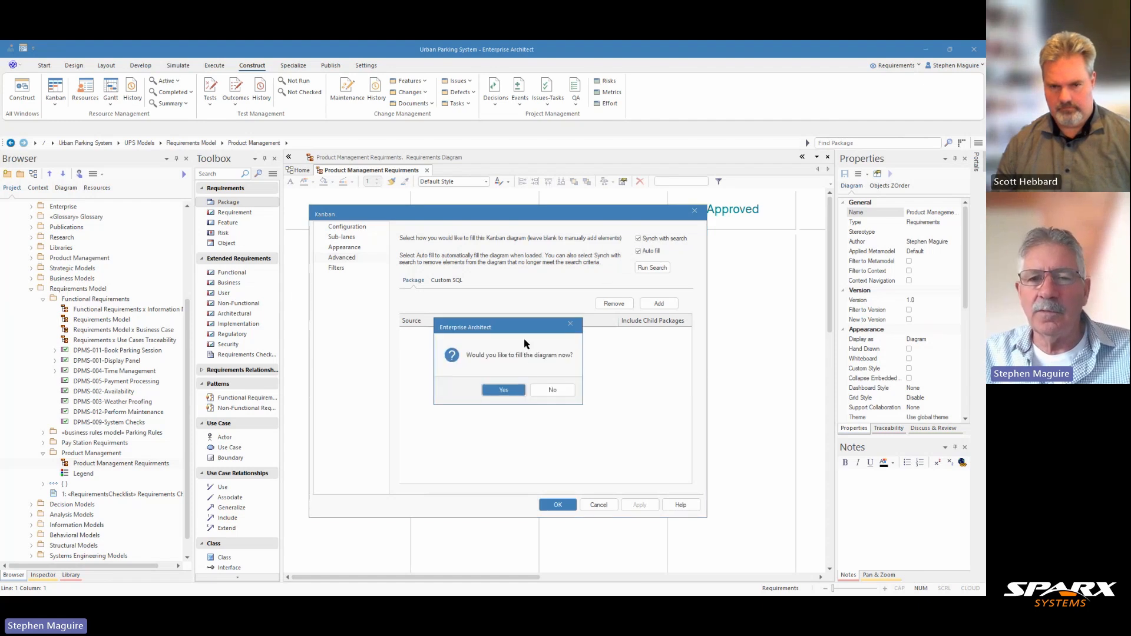
left_click(552, 389)
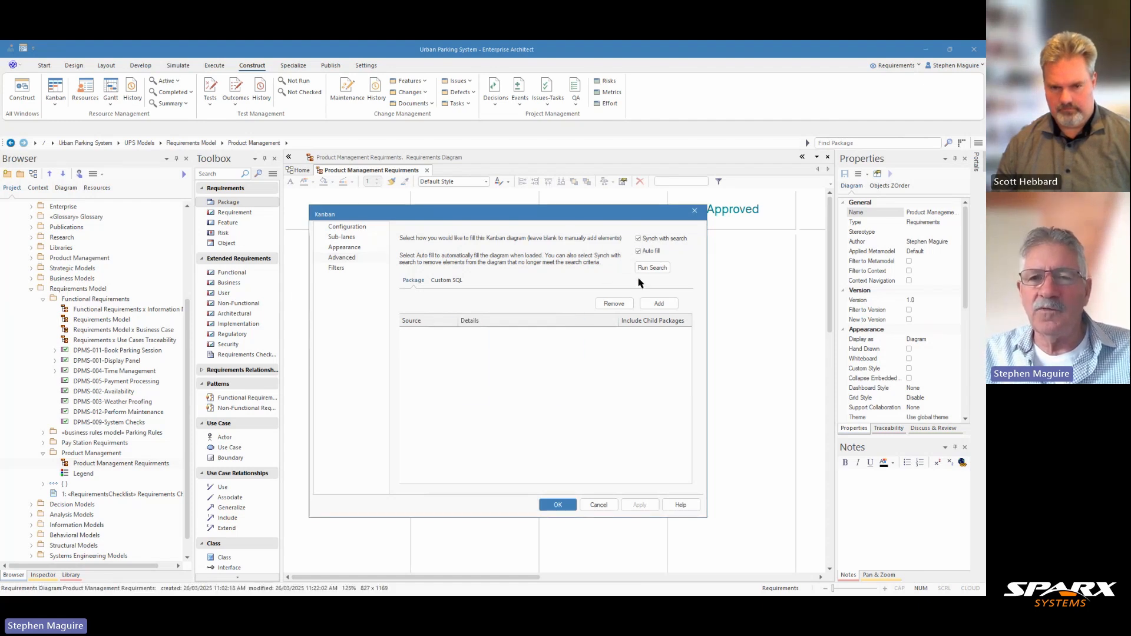
left_click(638, 252)
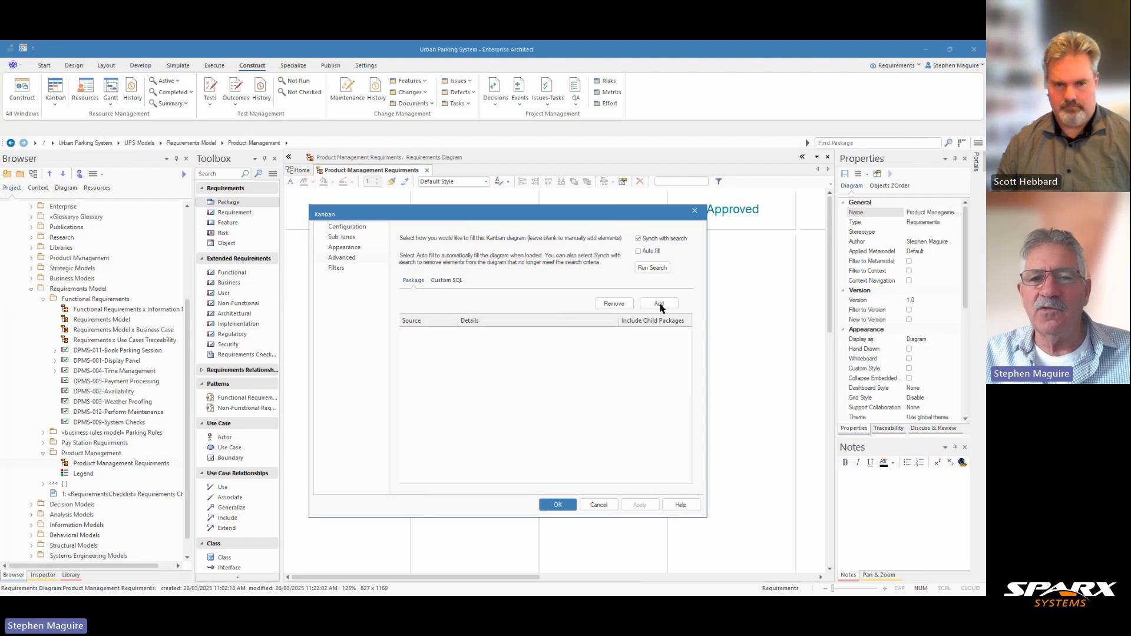
- Add the Functional Requirements package from the Requirements Model as the Kanban's source and widen the Source column to fit its name
left_click(451, 283)
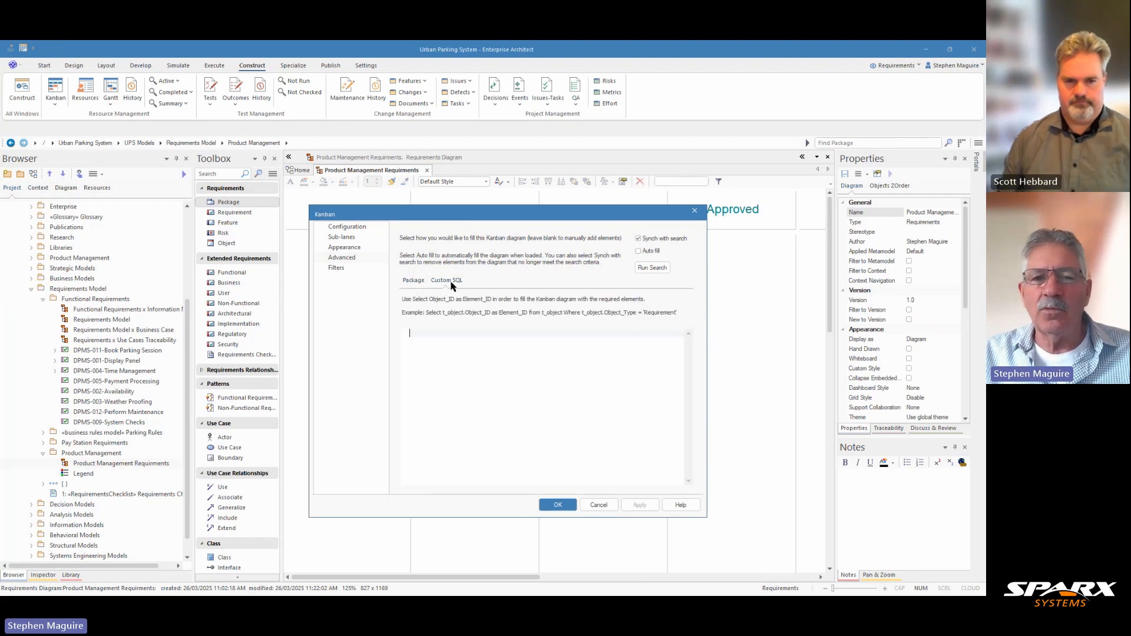
left_click(411, 282)
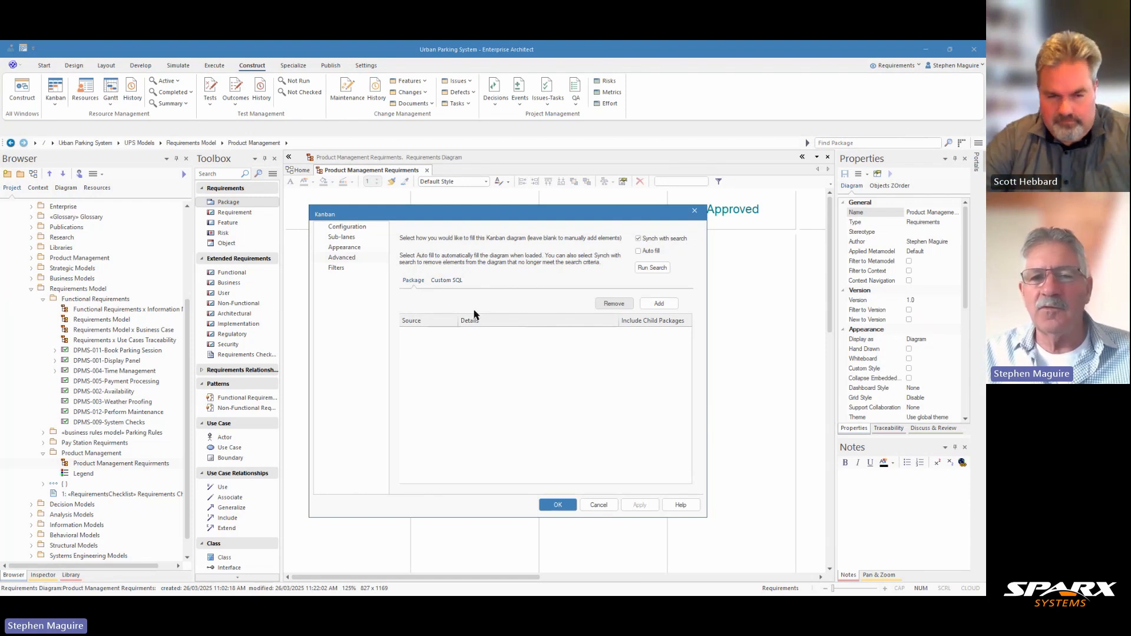
left_click(668, 307)
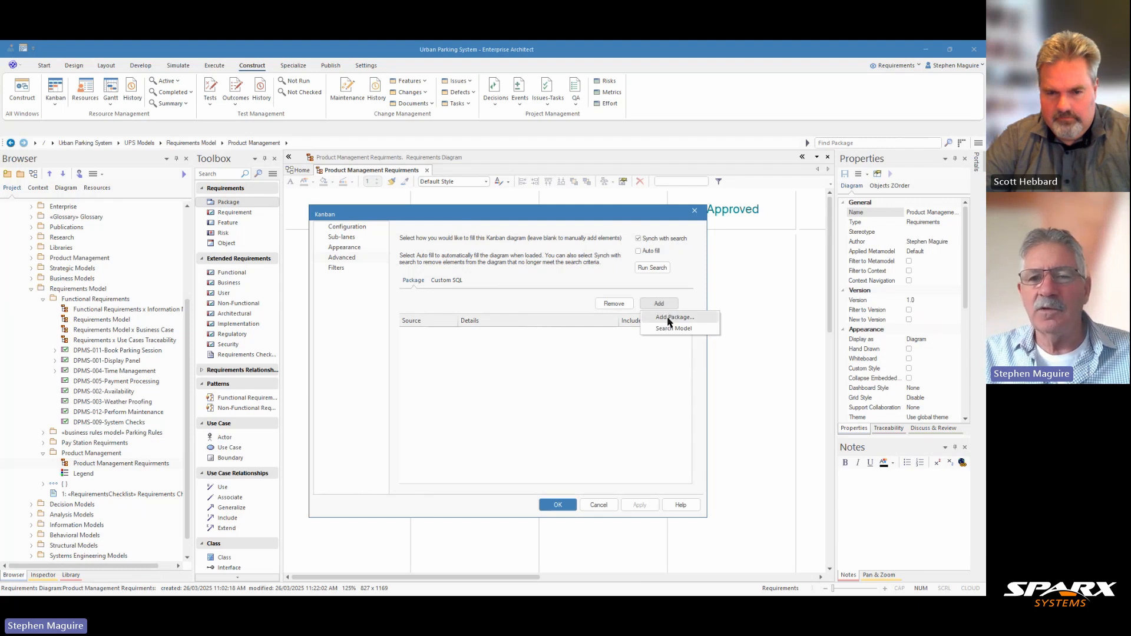
left_click(672, 318)
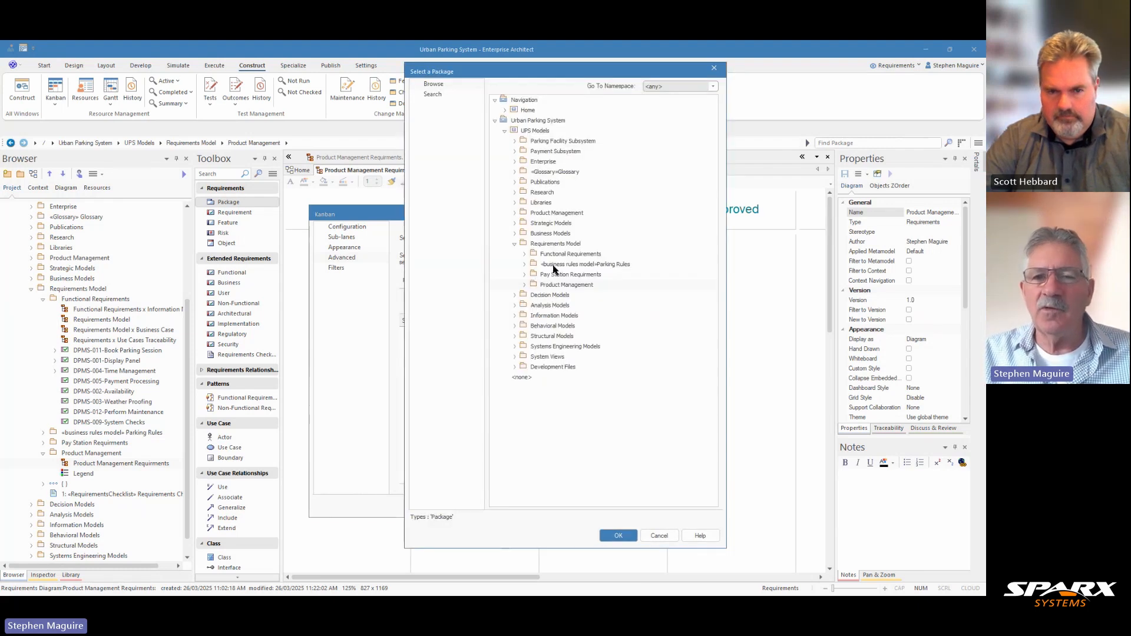
left_click(525, 257)
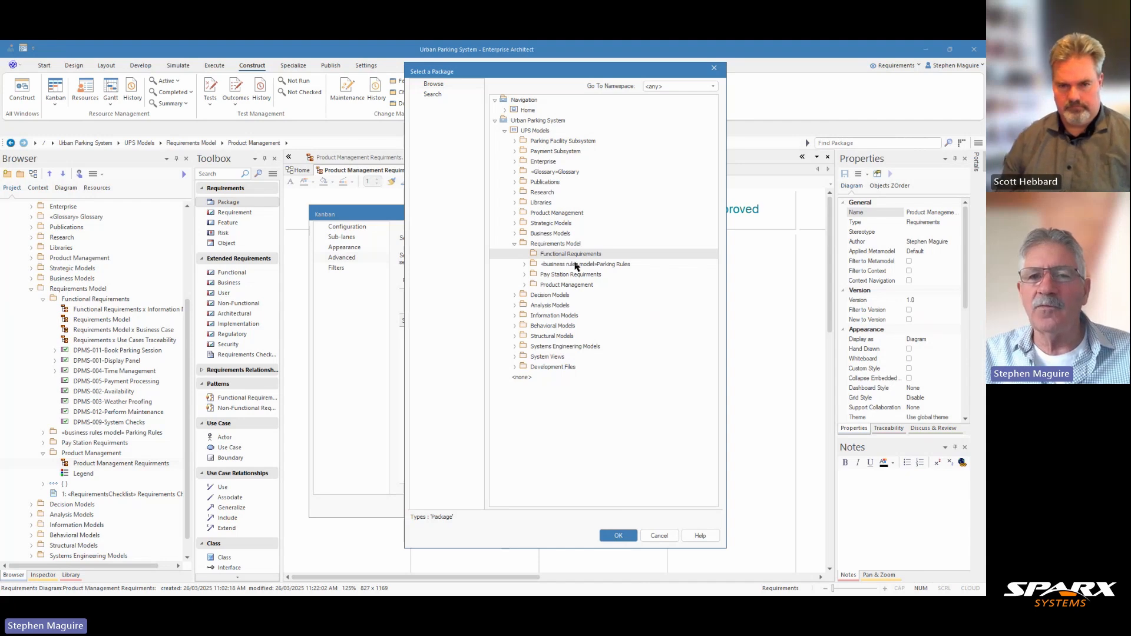
left_click(514, 152)
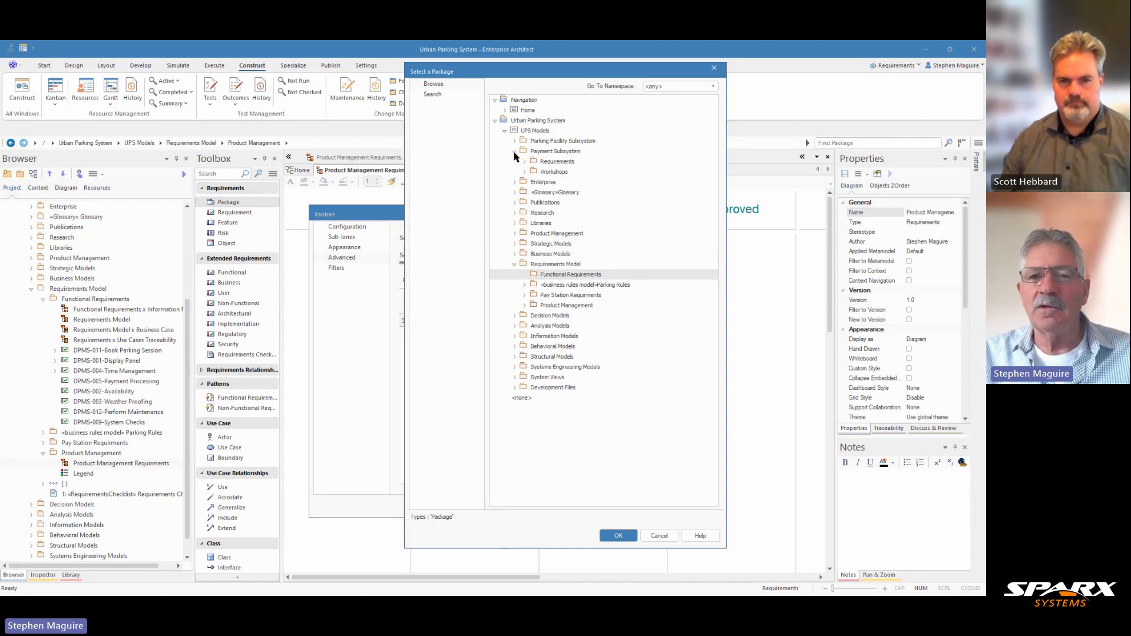
left_click(618, 536)
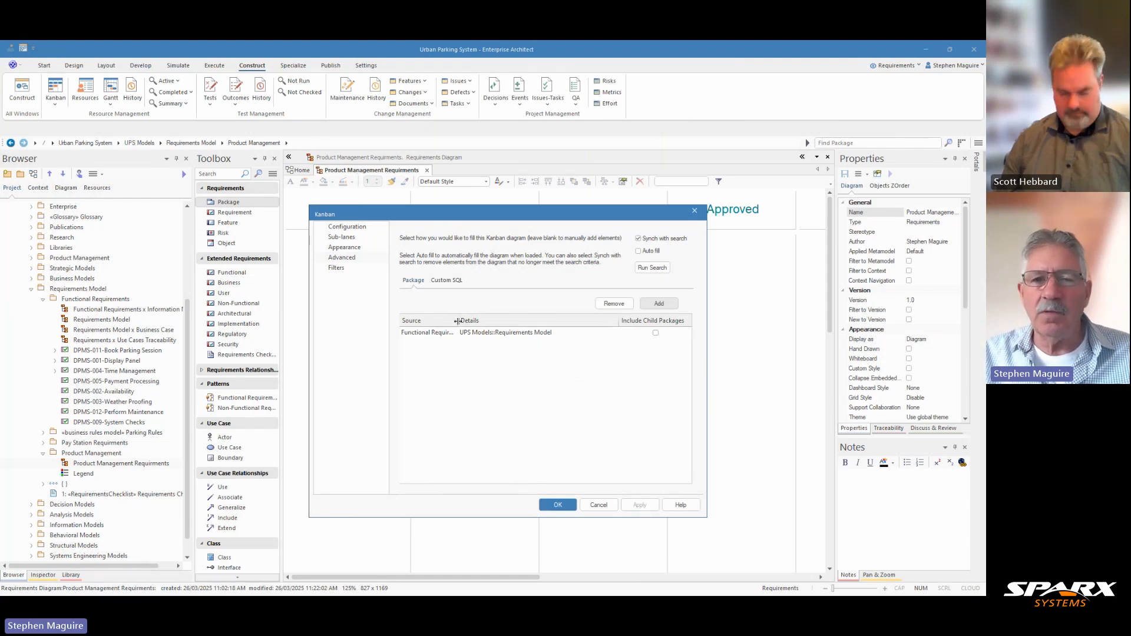
left_click_drag(459, 321, 493, 321)
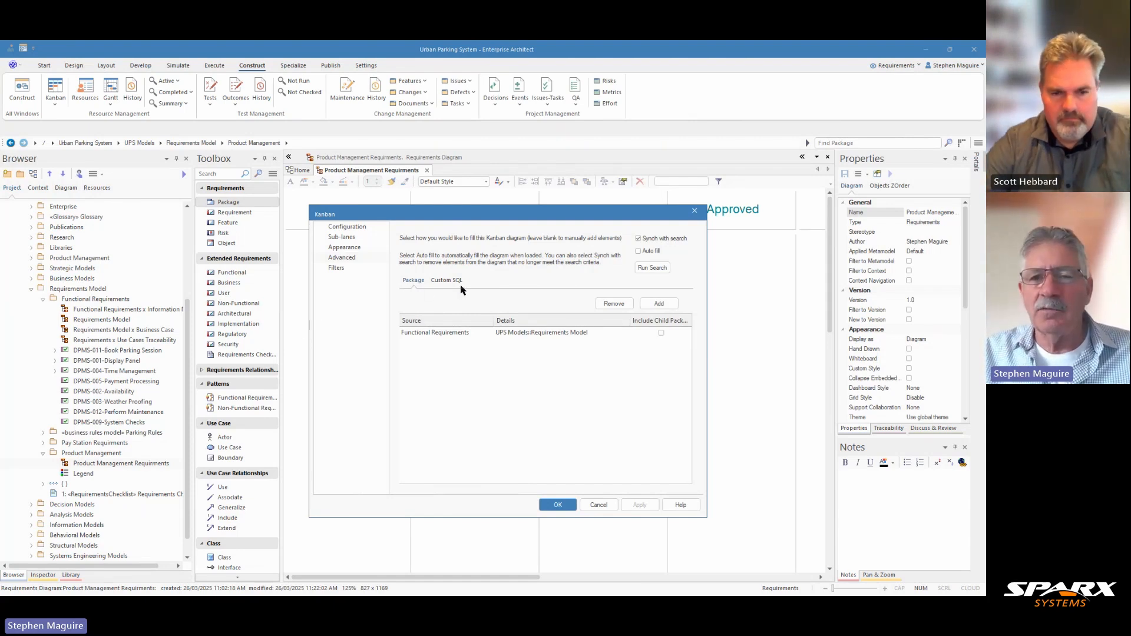
- Run the Kanban search to fill the diagram, save the altered search and close the Kanban settings
left_click(645, 269)
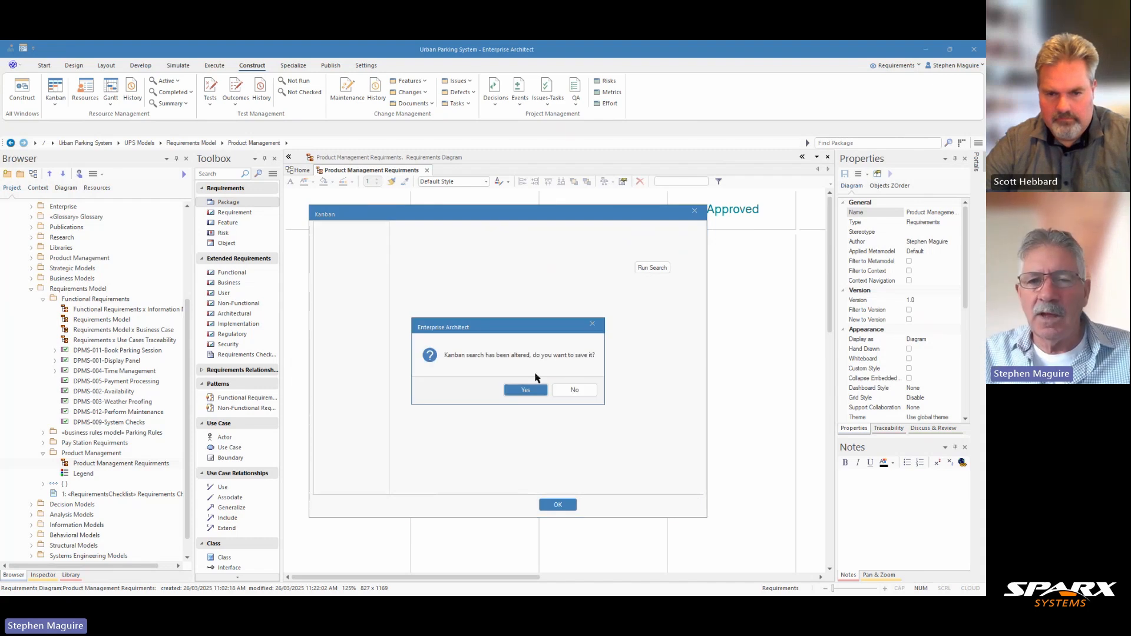
left_click(525, 391)
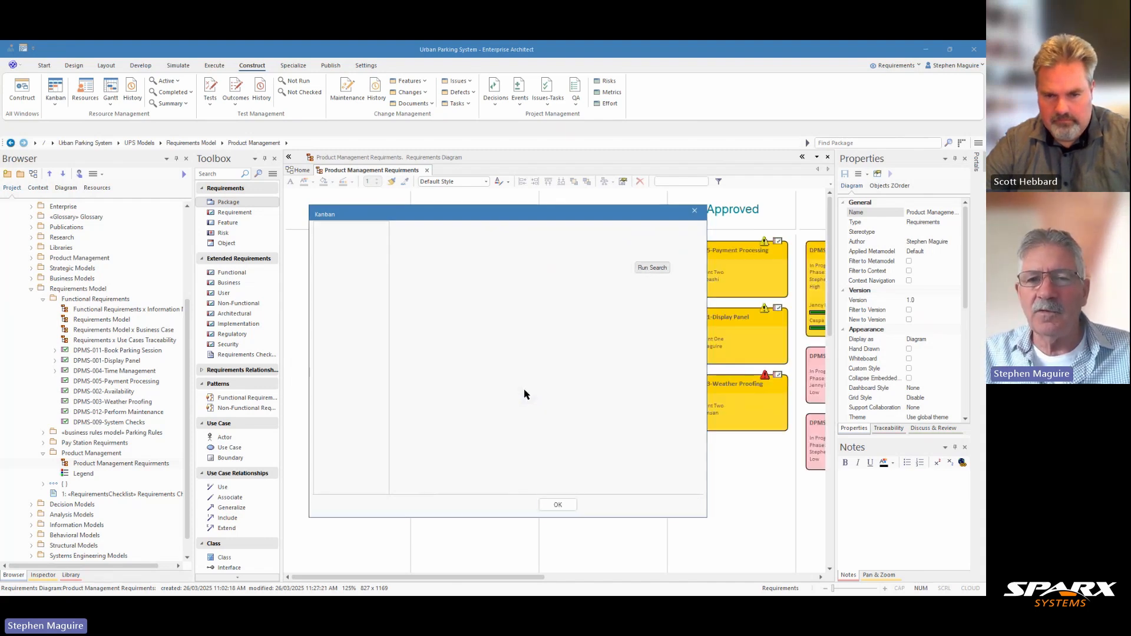
left_click(696, 213)
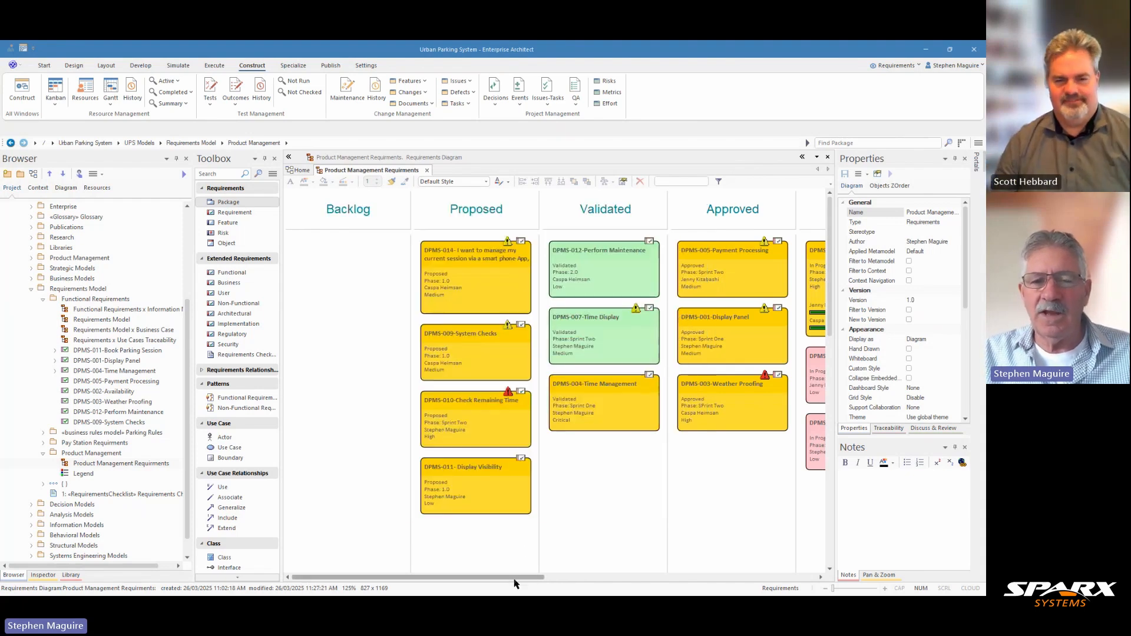
- Select the legend beside the Implemented lane and widen the Properties panel enough to show all its legend settings
left_click_drag(515, 577, 652, 576)
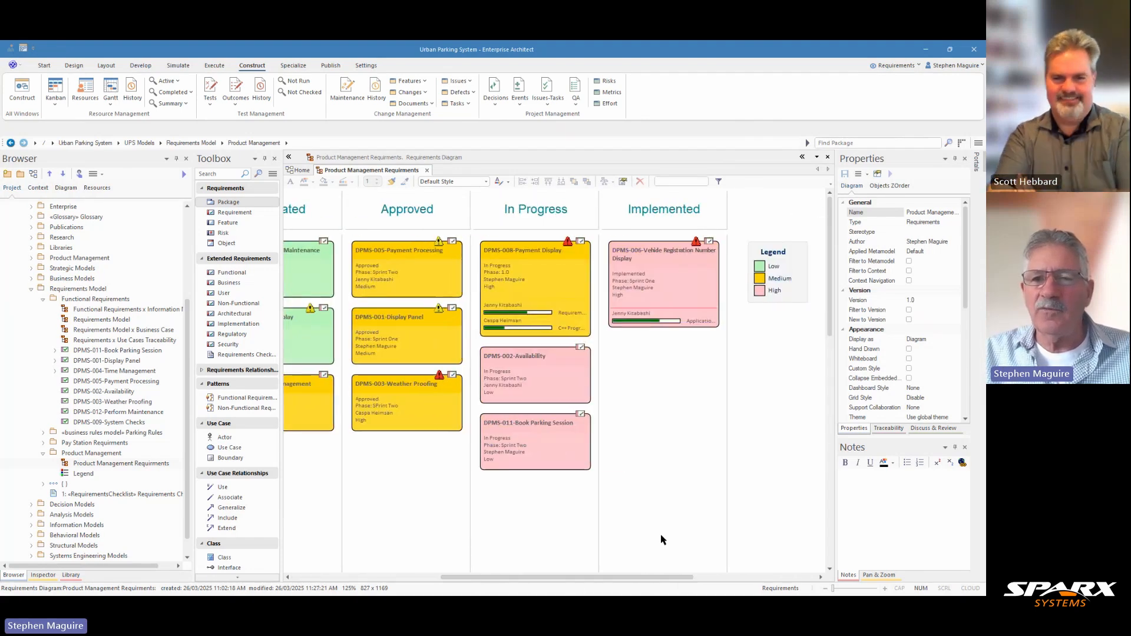
left_click(800, 254)
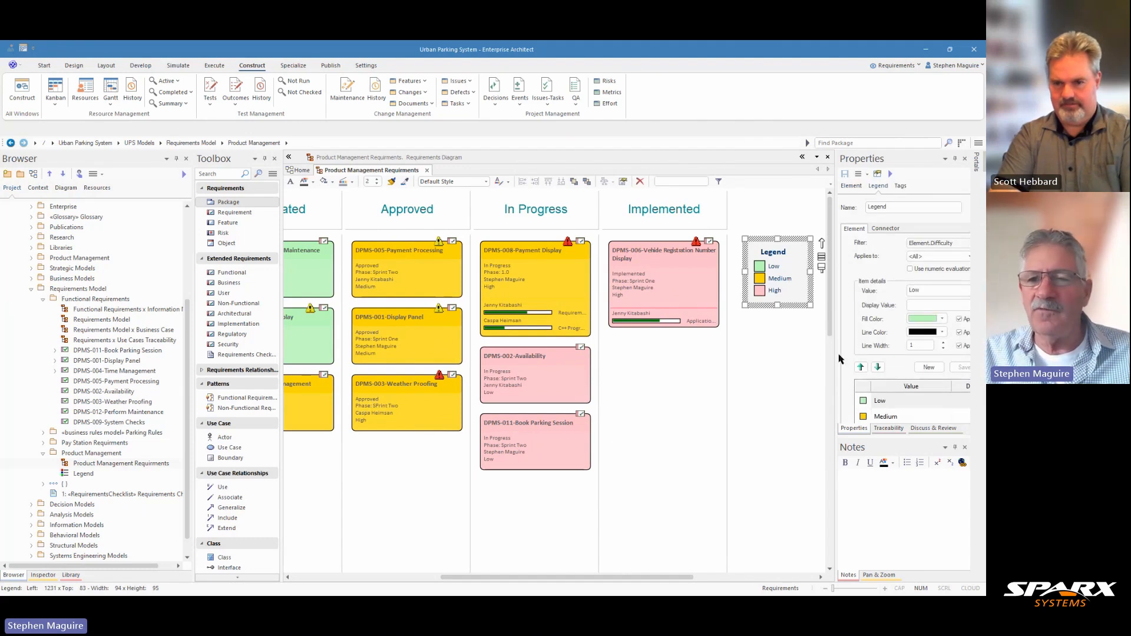
left_click_drag(837, 354, 777, 354)
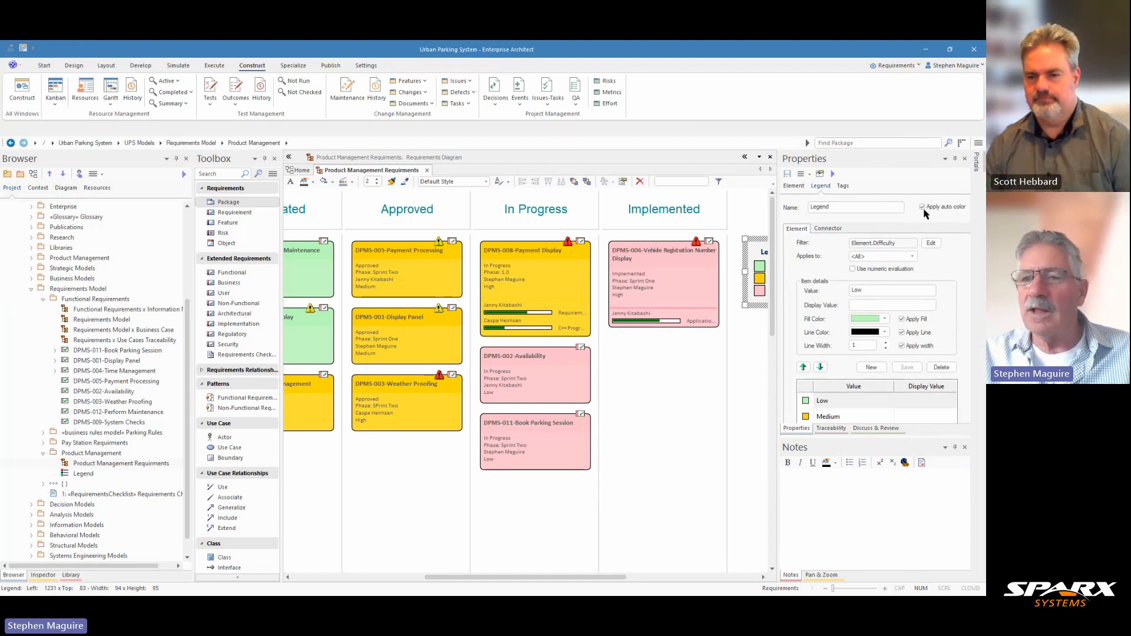
- Turn off Apply auto color for the legend, save the change and check the cards, including DPMS-010-Check Remaining Time
left_click(922, 207)
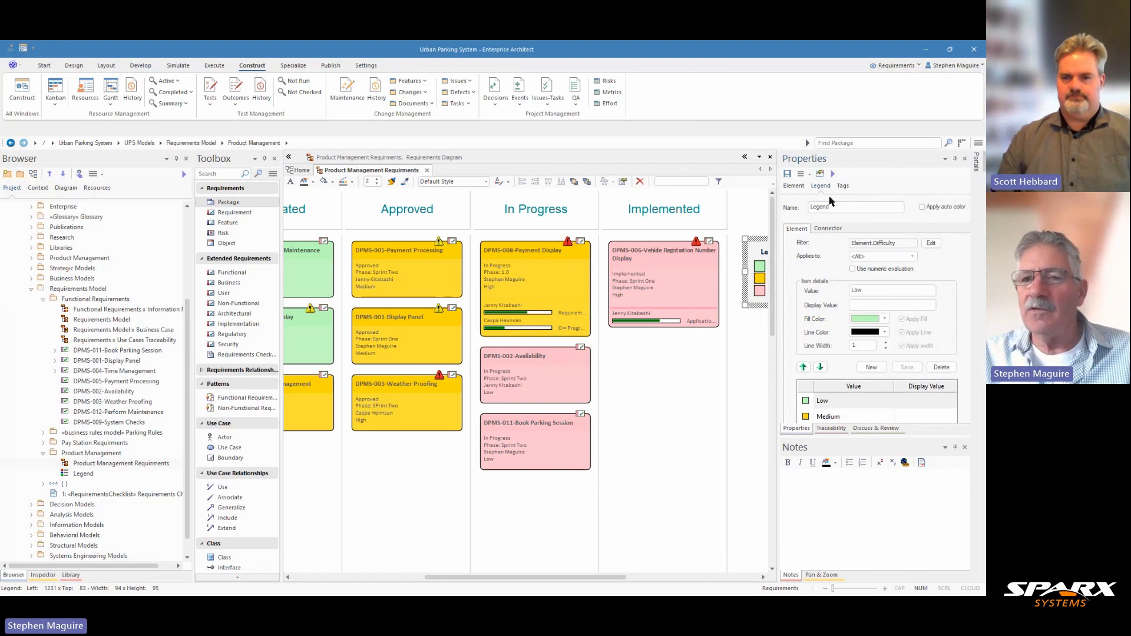
left_click(787, 174)
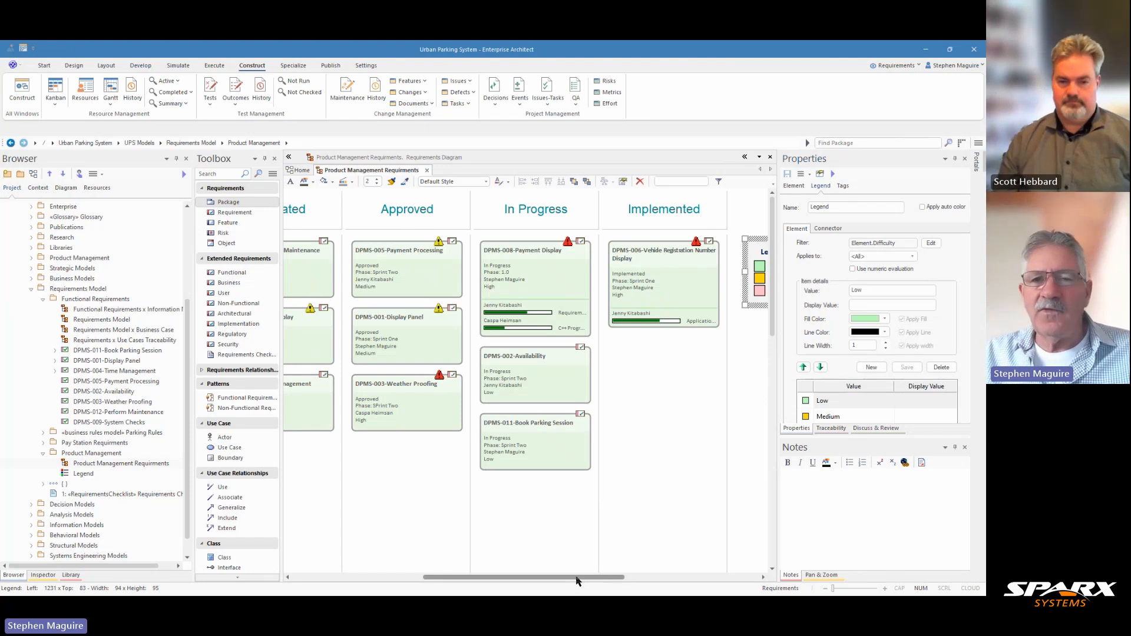
left_click_drag(581, 581, 430, 582)
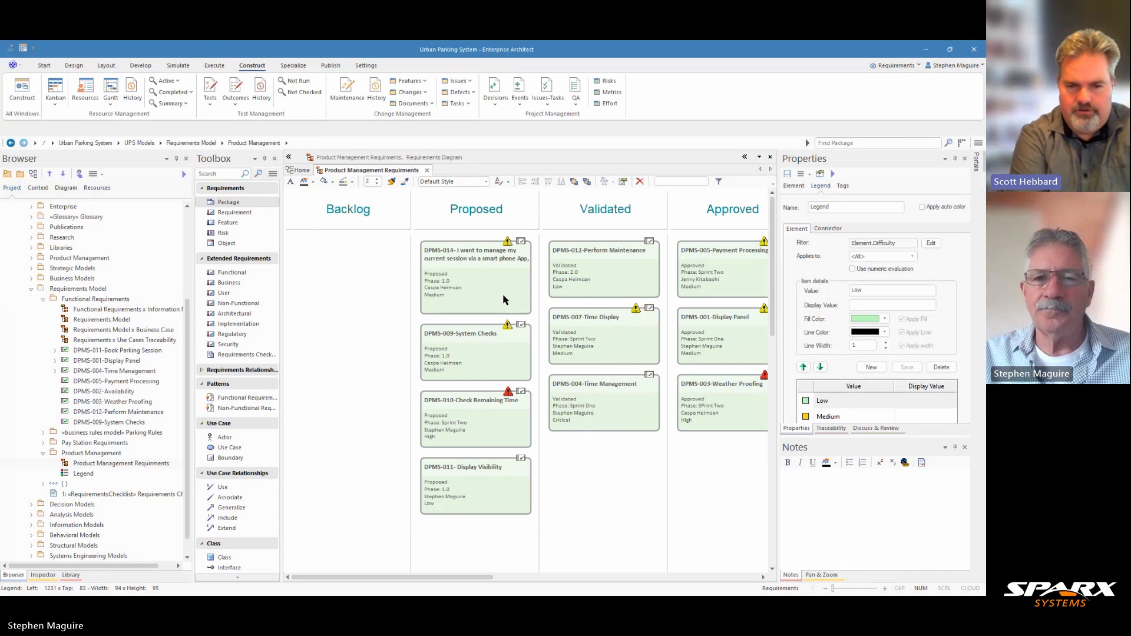
left_click(489, 415)
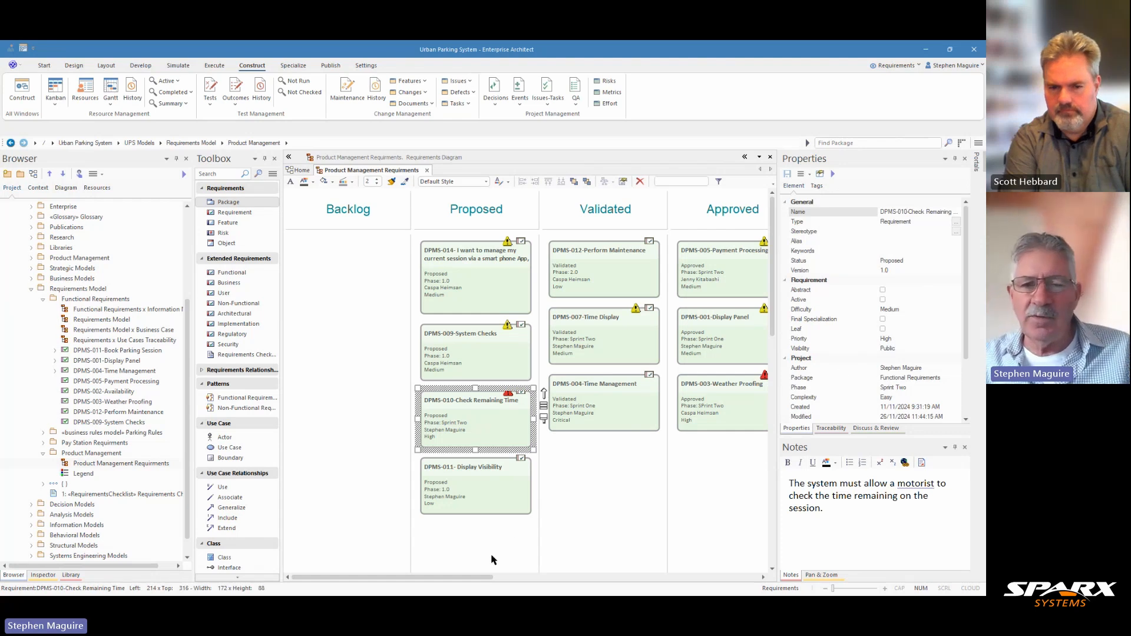
- Rename the diagram's legend as "Requirements Dificulty Legend"
left_click_drag(475, 577, 634, 578)
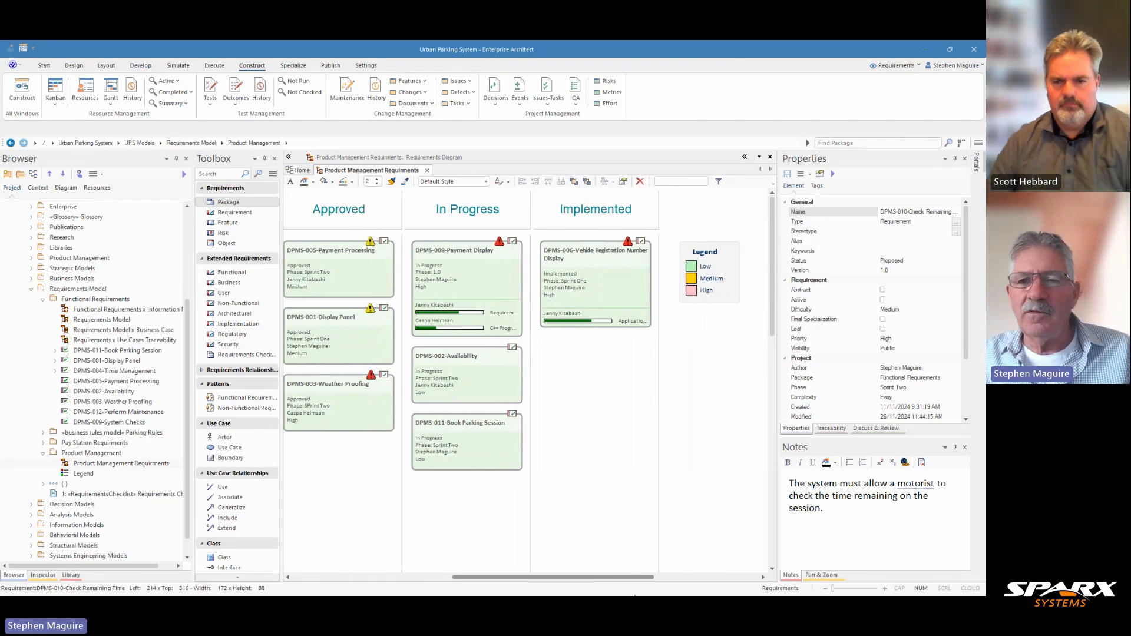
left_click(720, 255)
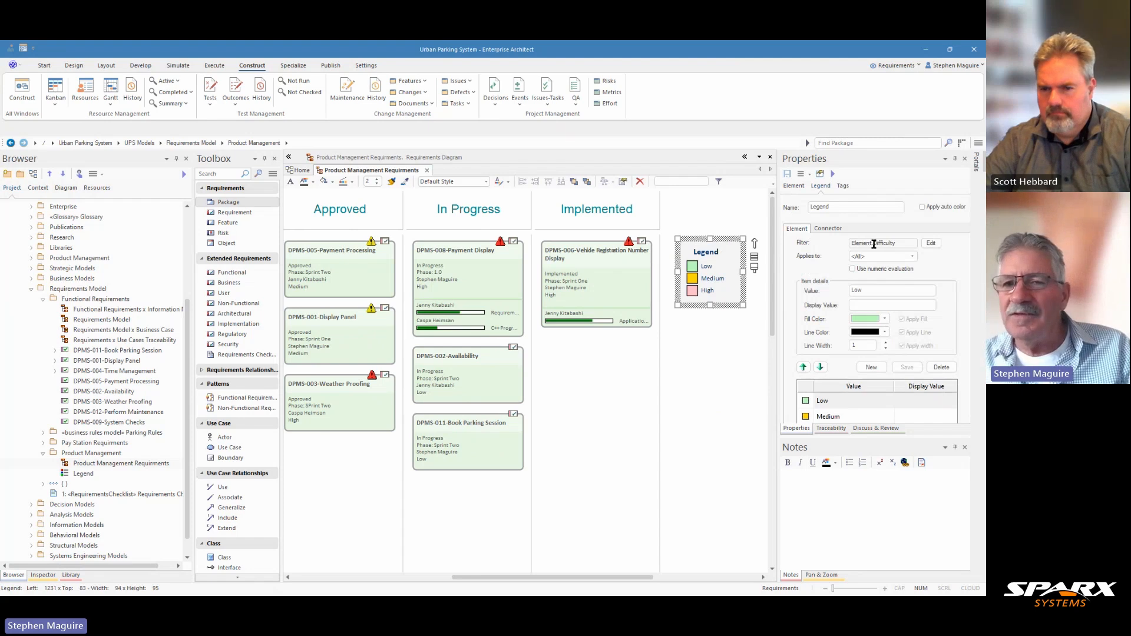
left_click(811, 205)
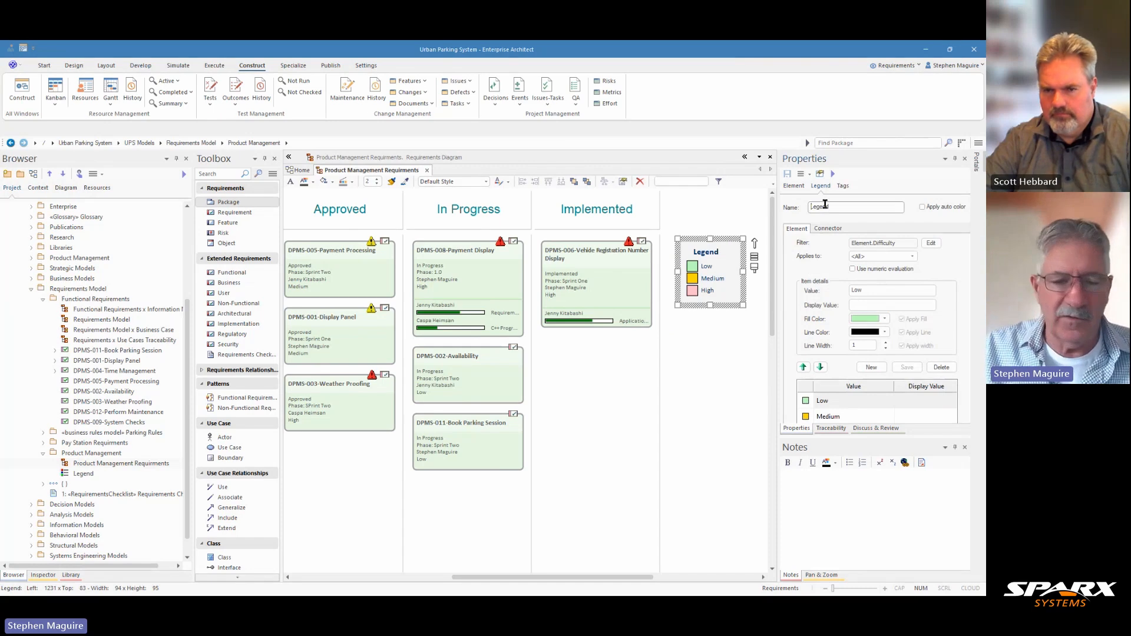
type("Requirement")
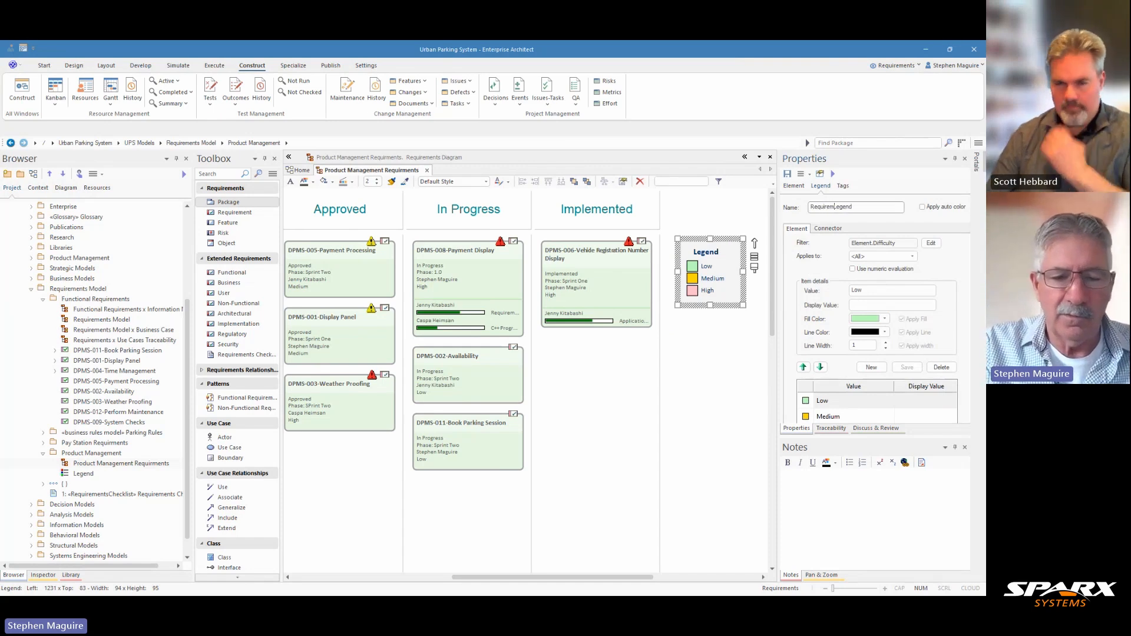
type("s D")
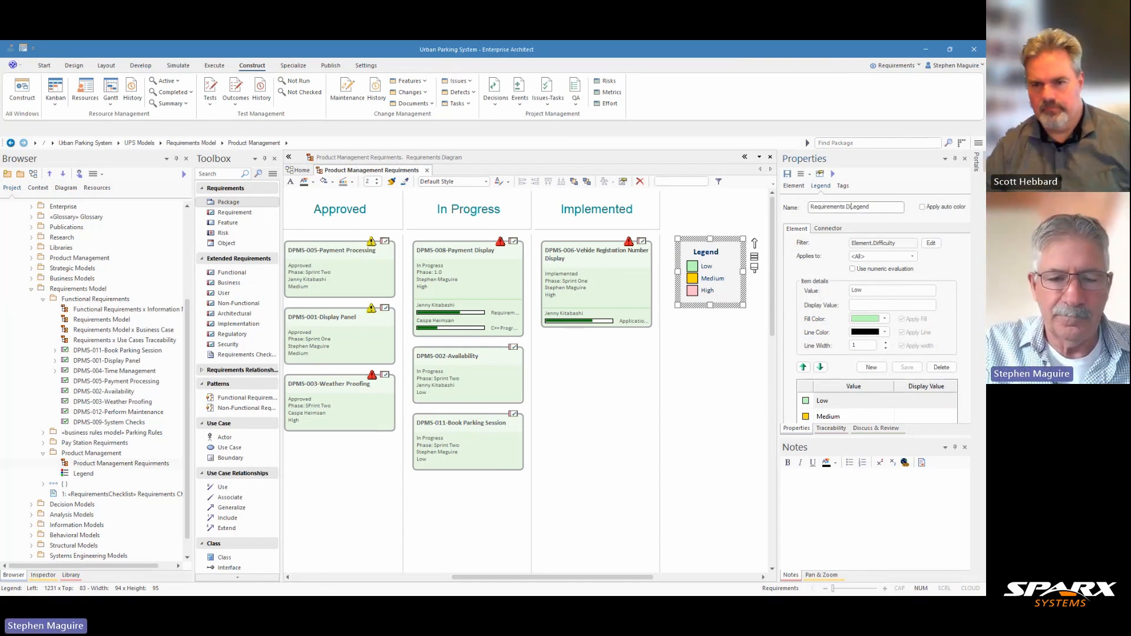
type("ifficulty")
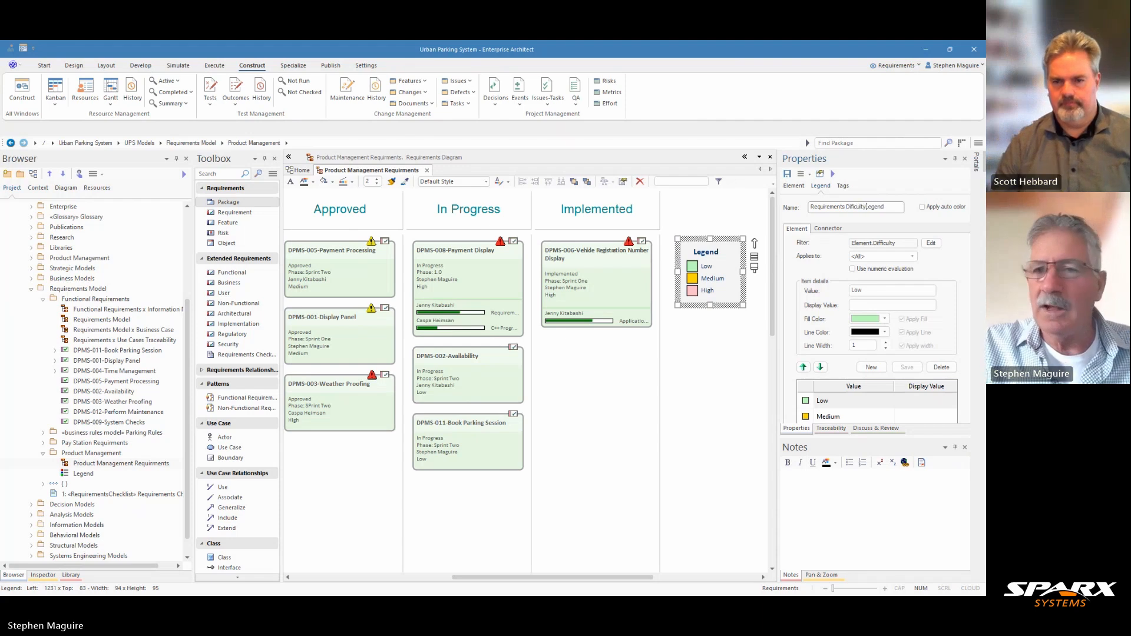
left_click(732, 328)
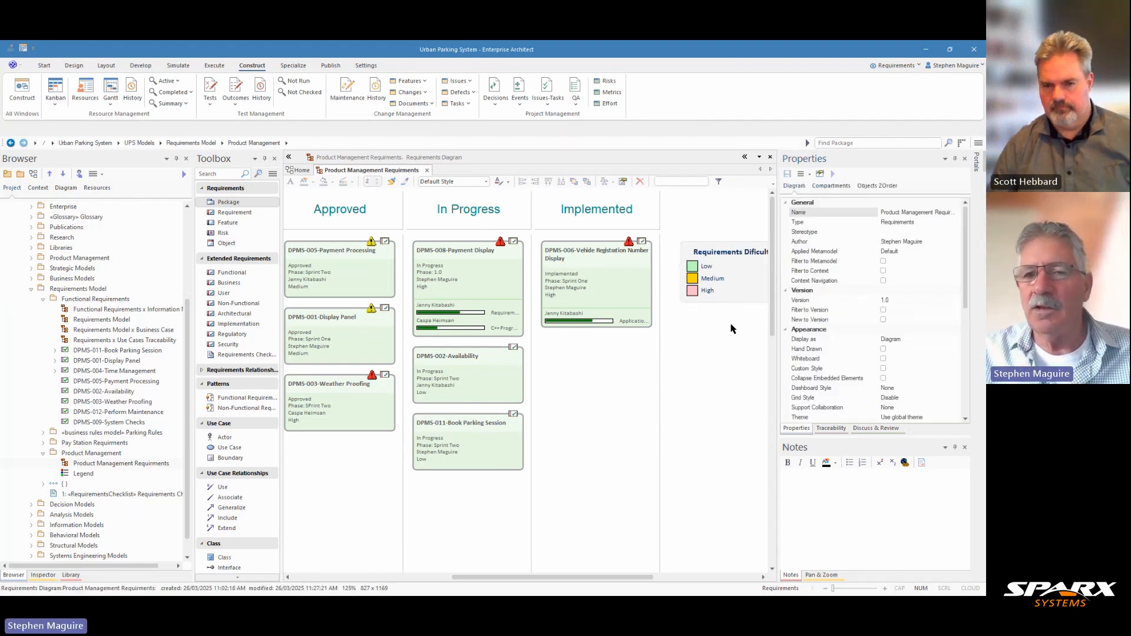
- Move the legend slightly closer to the Implemented lane, enable its Apply auto color option and save it
mouse_move(732, 291)
left_mouse_down()
mouse_move(715, 284)
mouse_move(712, 296)
left_mouse_up()
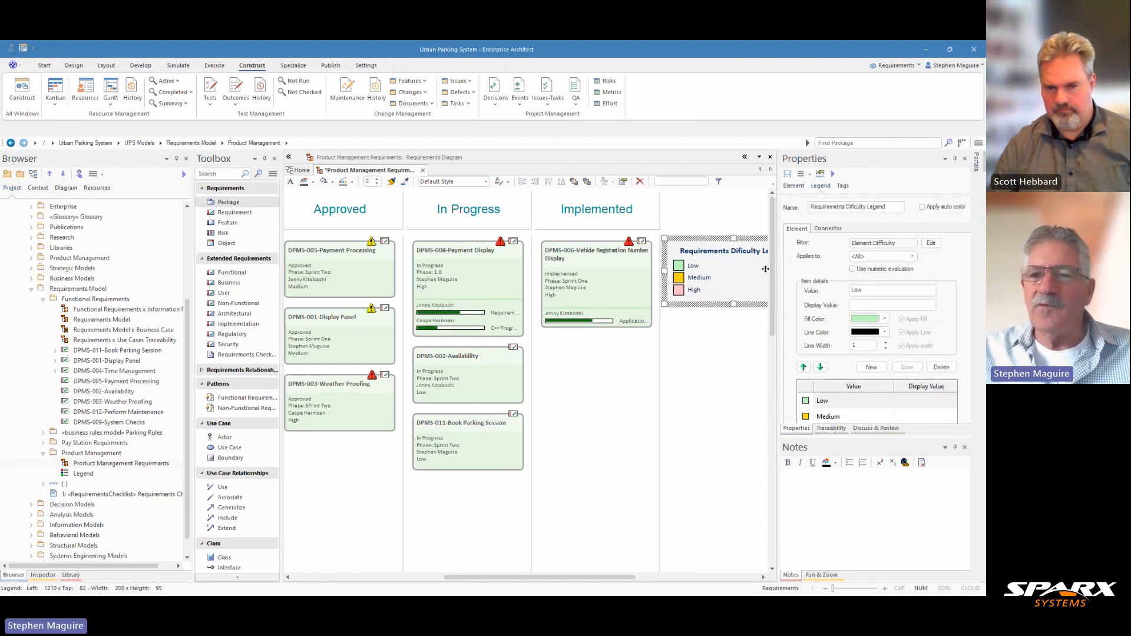
left_click(922, 207)
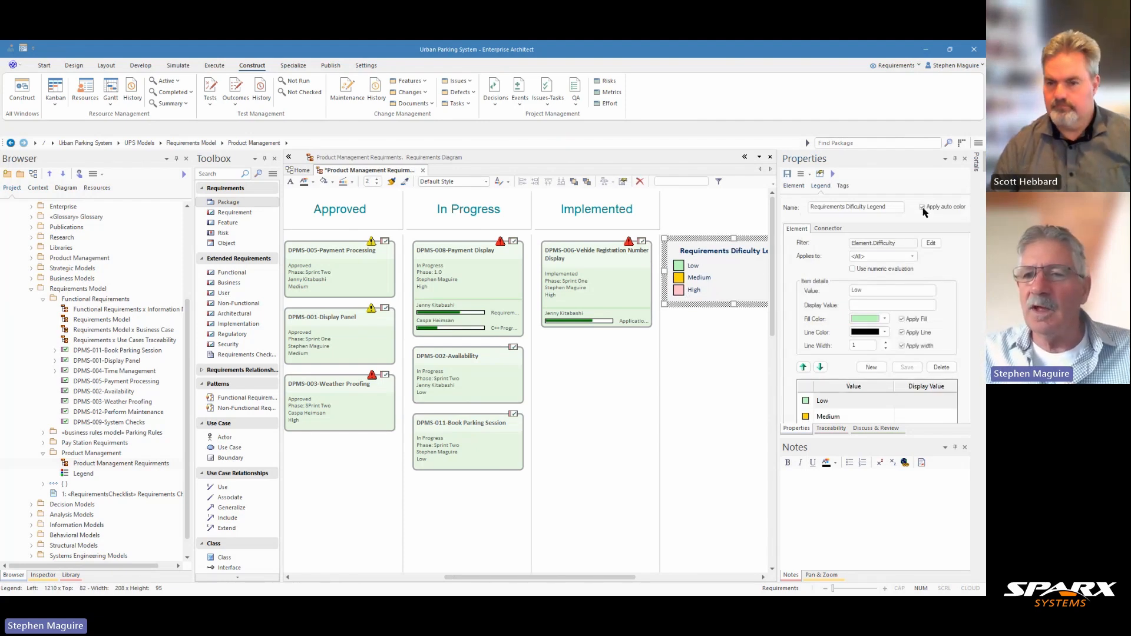
left_click(787, 176)
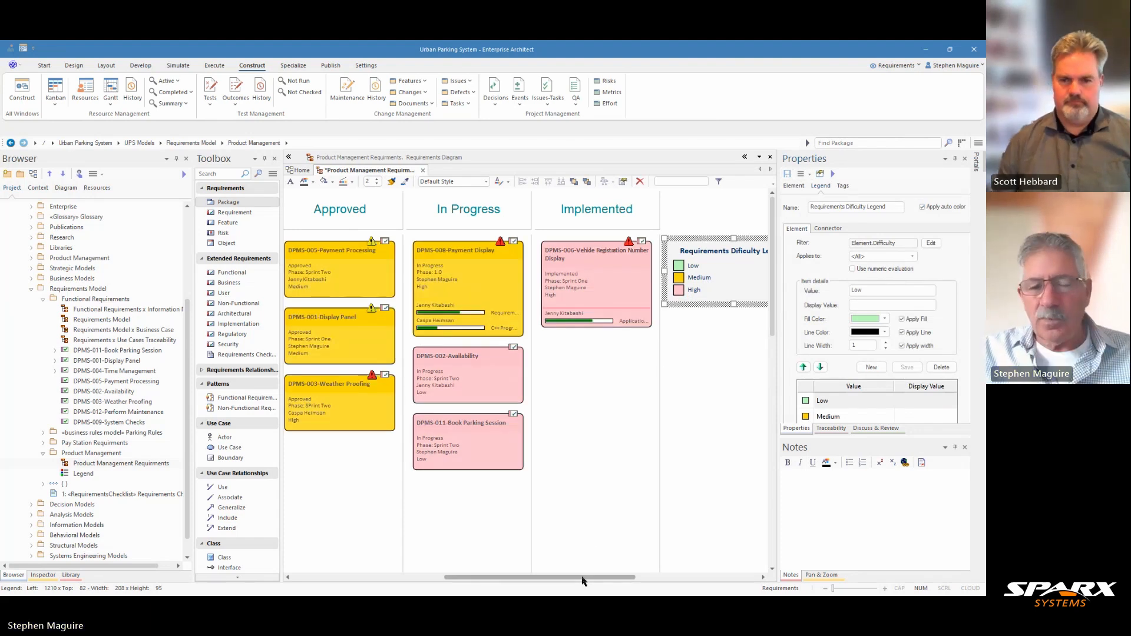
- Examine the status and other properties of the requirements in the Proposed and Validated lanes
left_click_drag(581, 577, 468, 574)
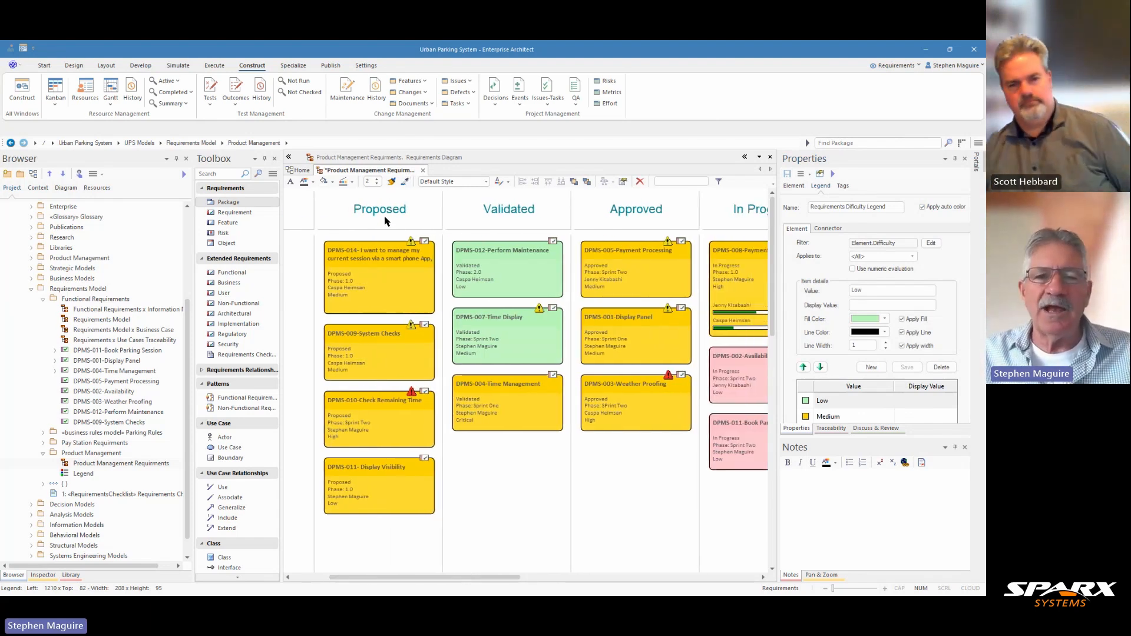
left_click(392, 281)
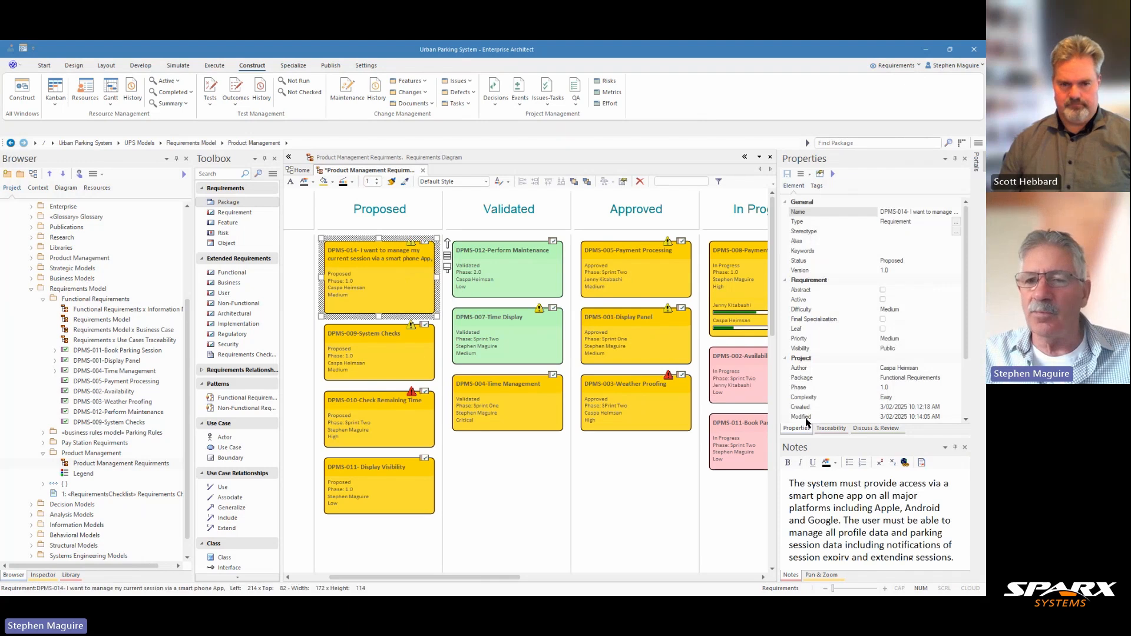
left_click(905, 260)
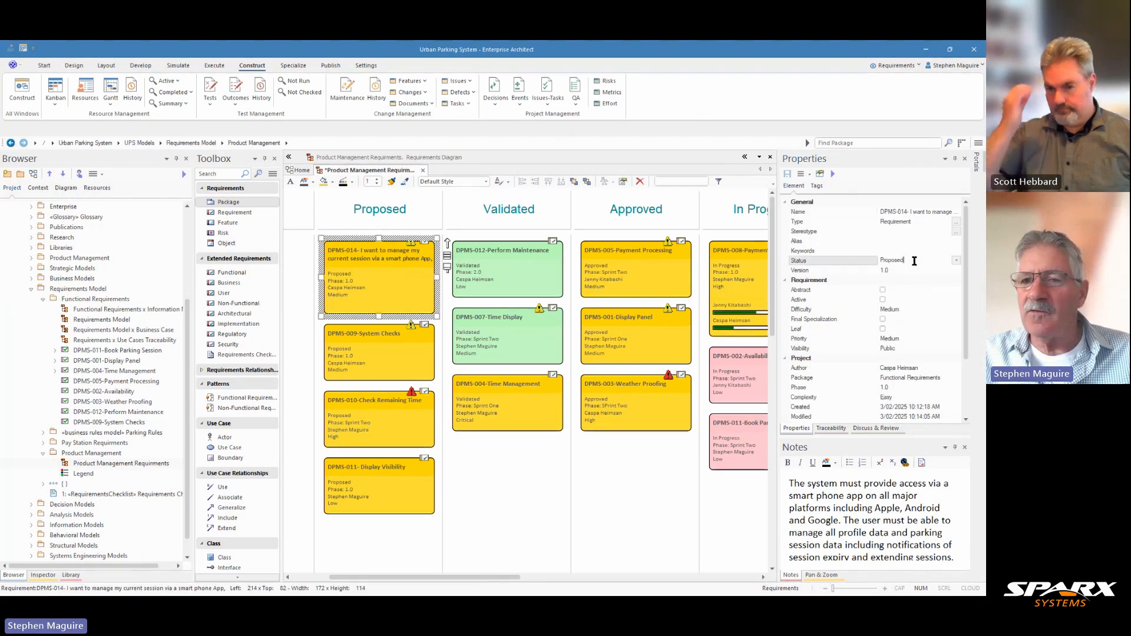
left_click(370, 357)
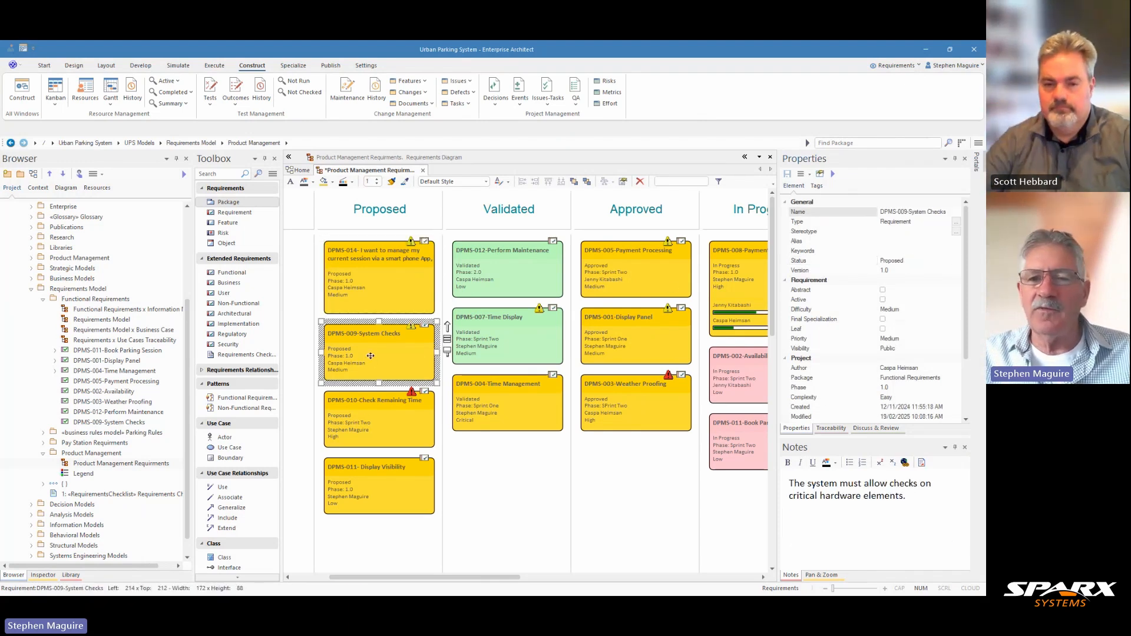
left_click(369, 405)
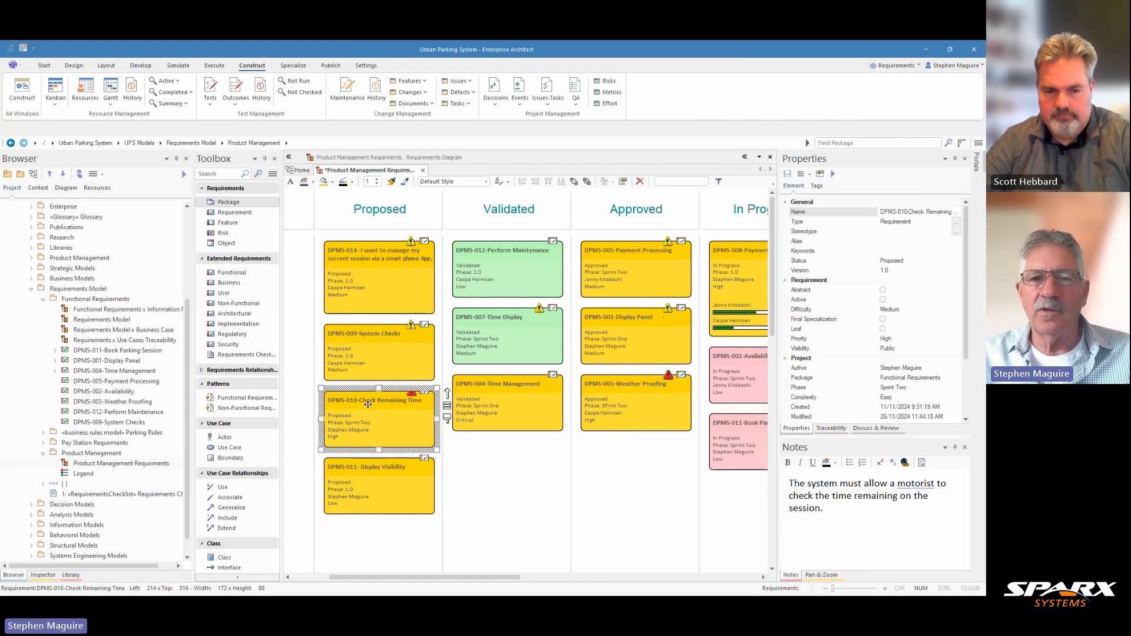
left_click(497, 269)
left_click(504, 336)
left_click(502, 407)
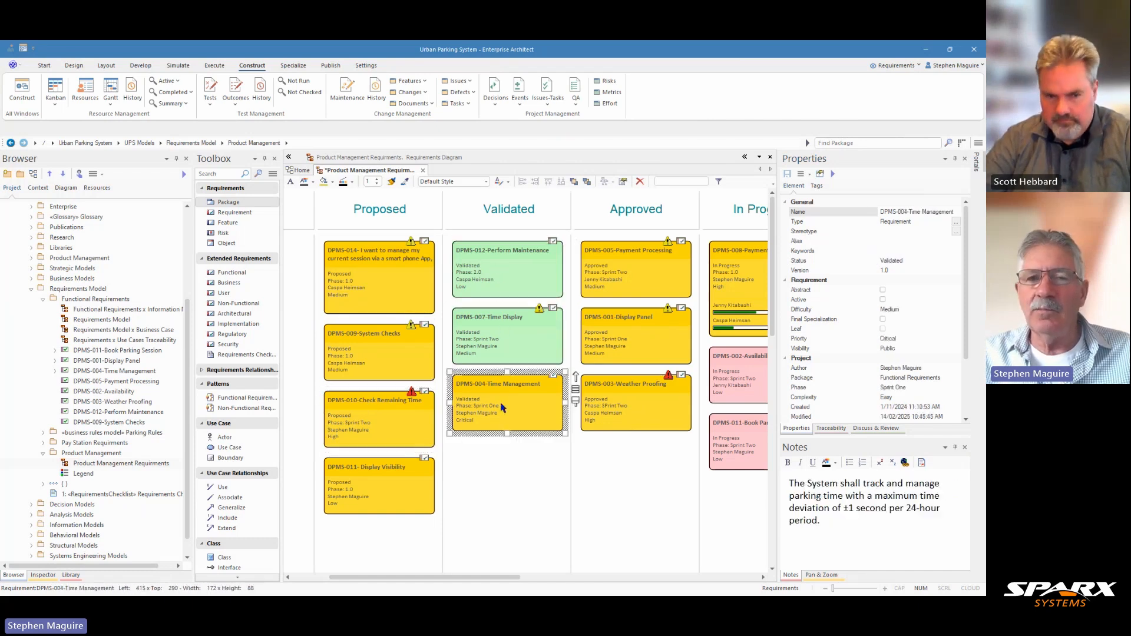
- Compare the difficulty values of DPMS-014, DPMS-012, DPMS-002 and DPMS-011 with their card colors
left_click(411, 288)
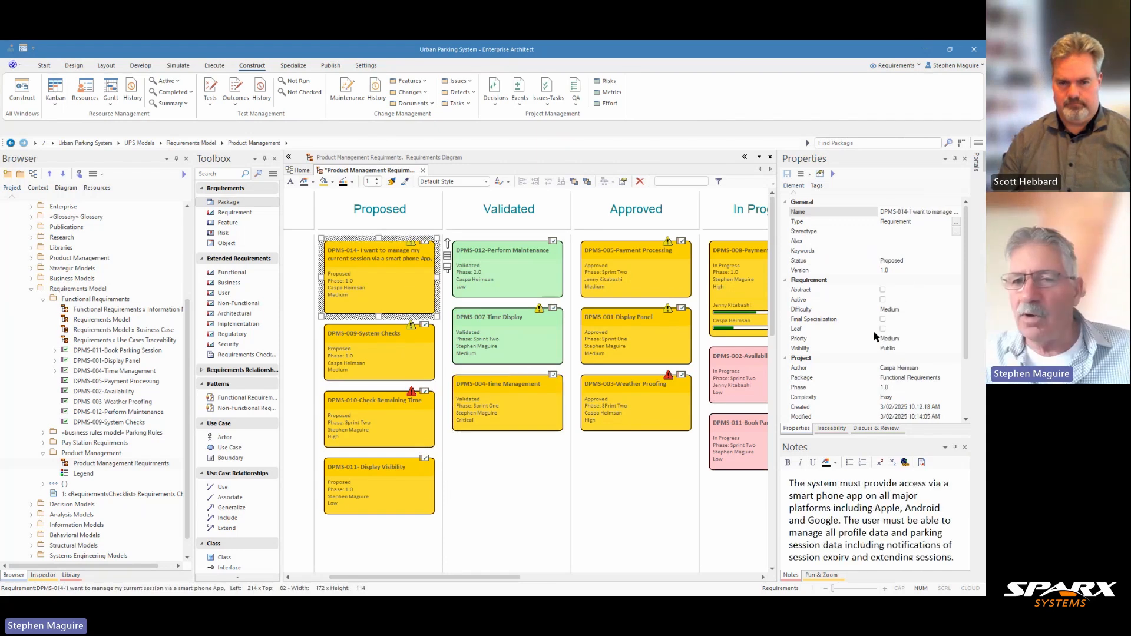
left_click(548, 269)
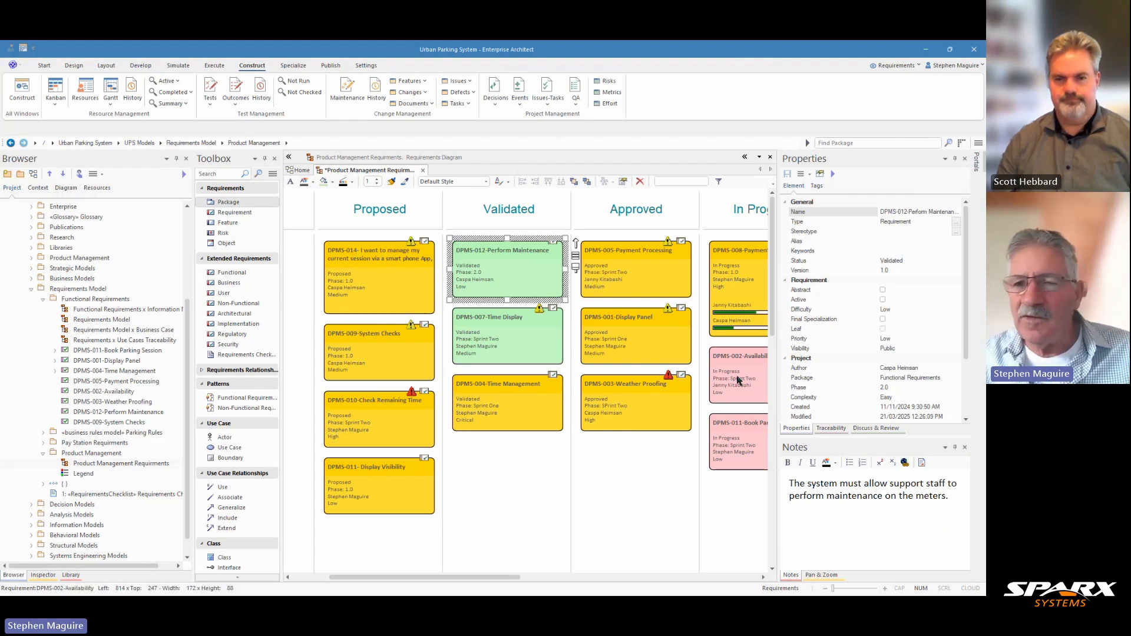
left_click(737, 377)
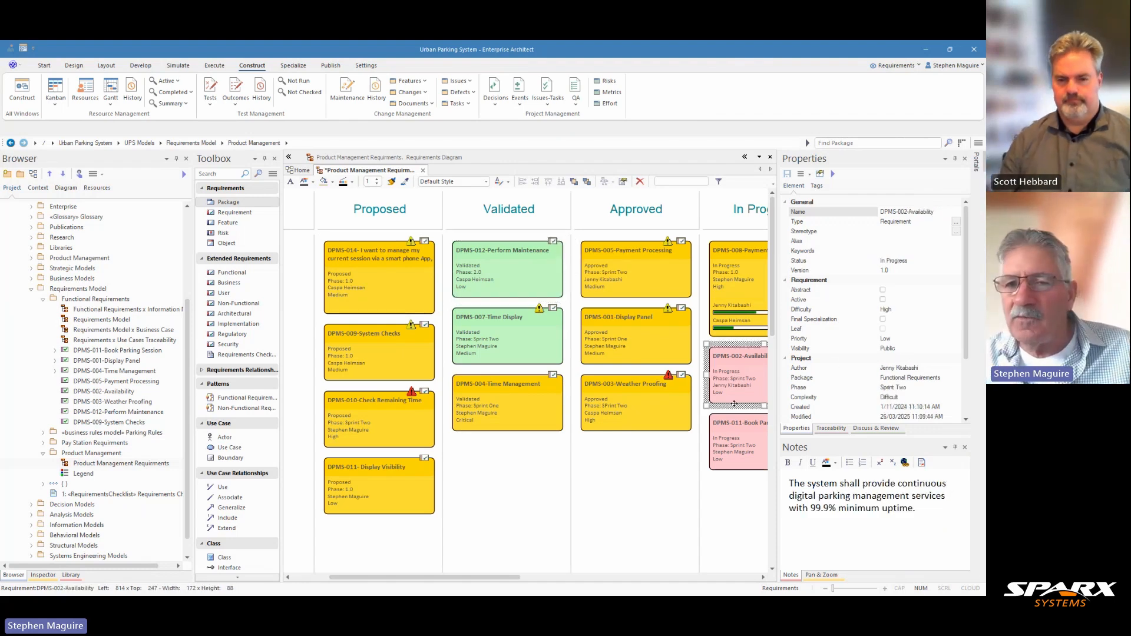
left_click(740, 438)
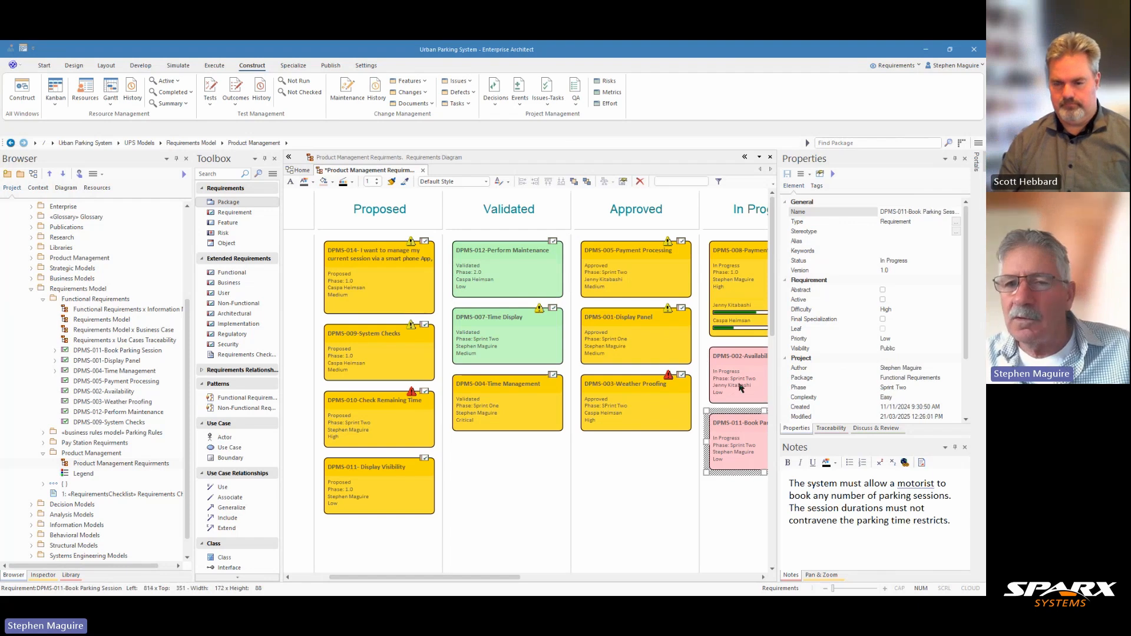
left_click(735, 386)
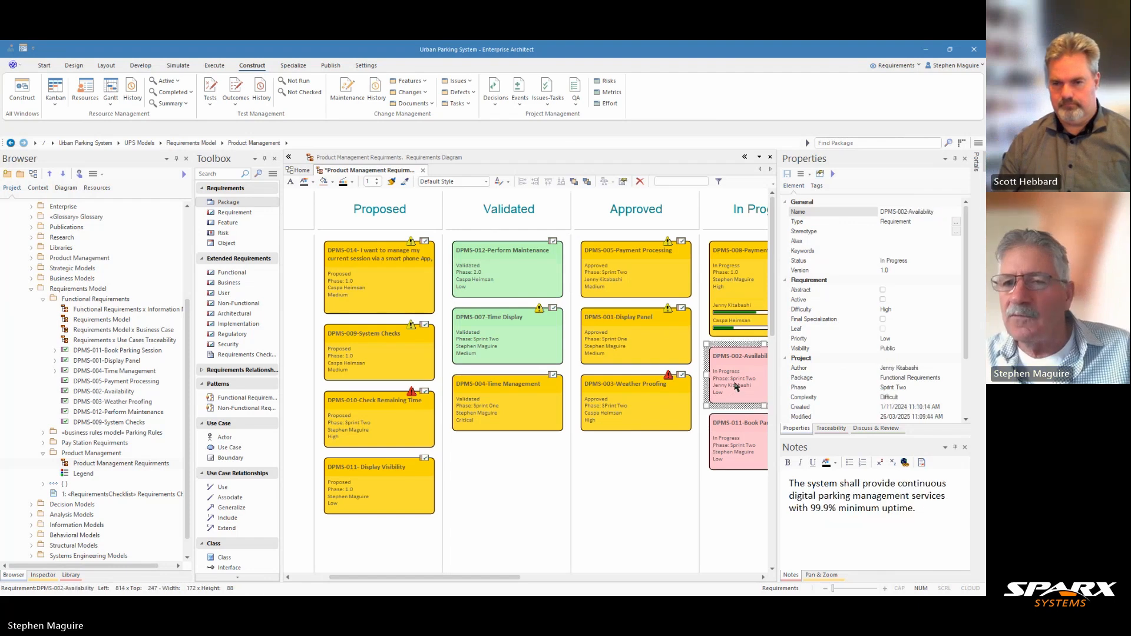
left_click(547, 274)
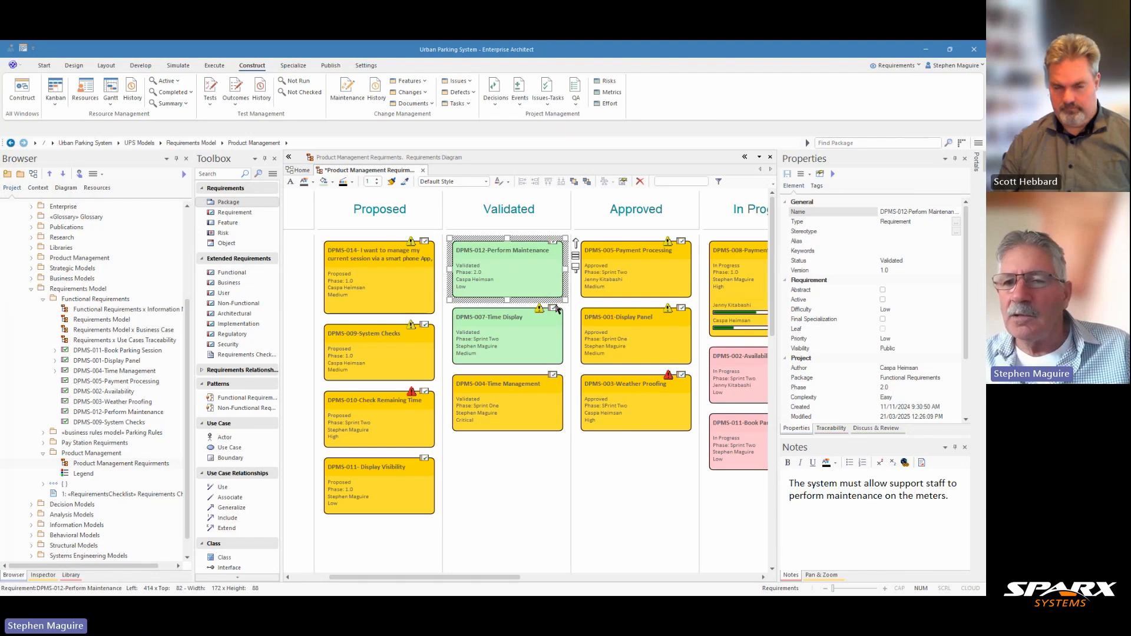
- Compare the priority indicators and properties of the DPMS-001-Display Panel and DPMS-007-Time Display cards
left_click(620, 348)
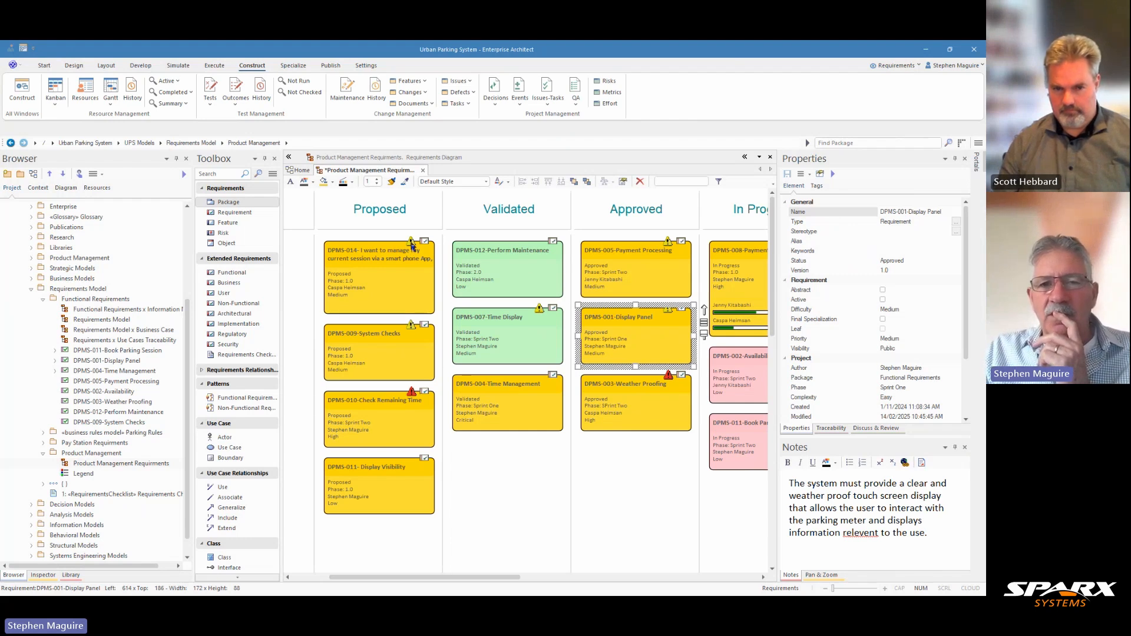
left_click(504, 331)
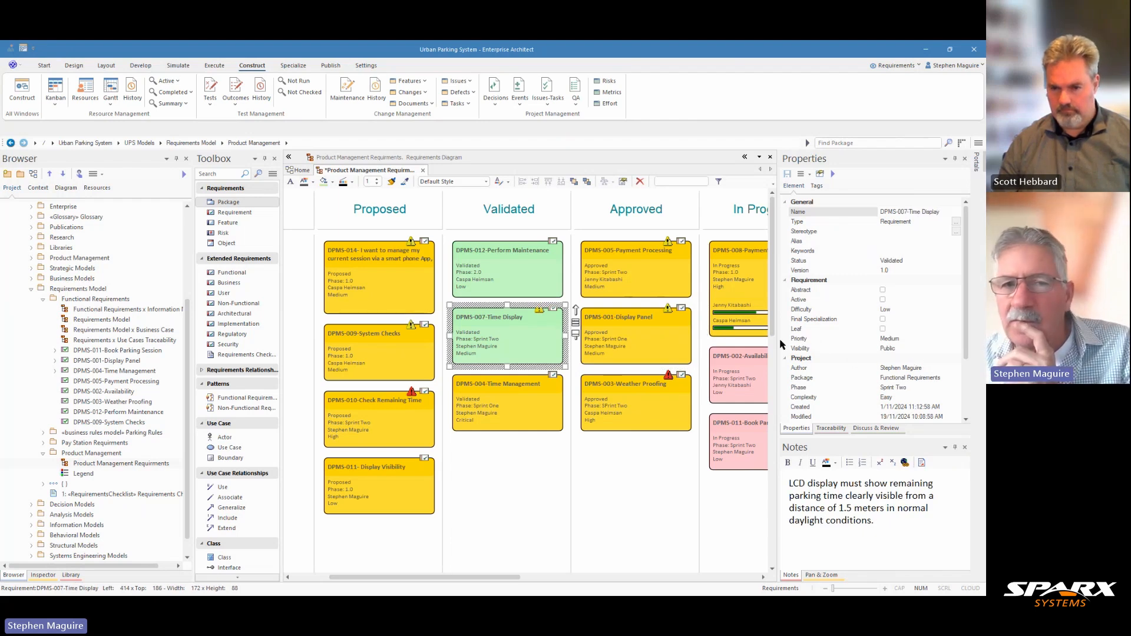
left_click(655, 350)
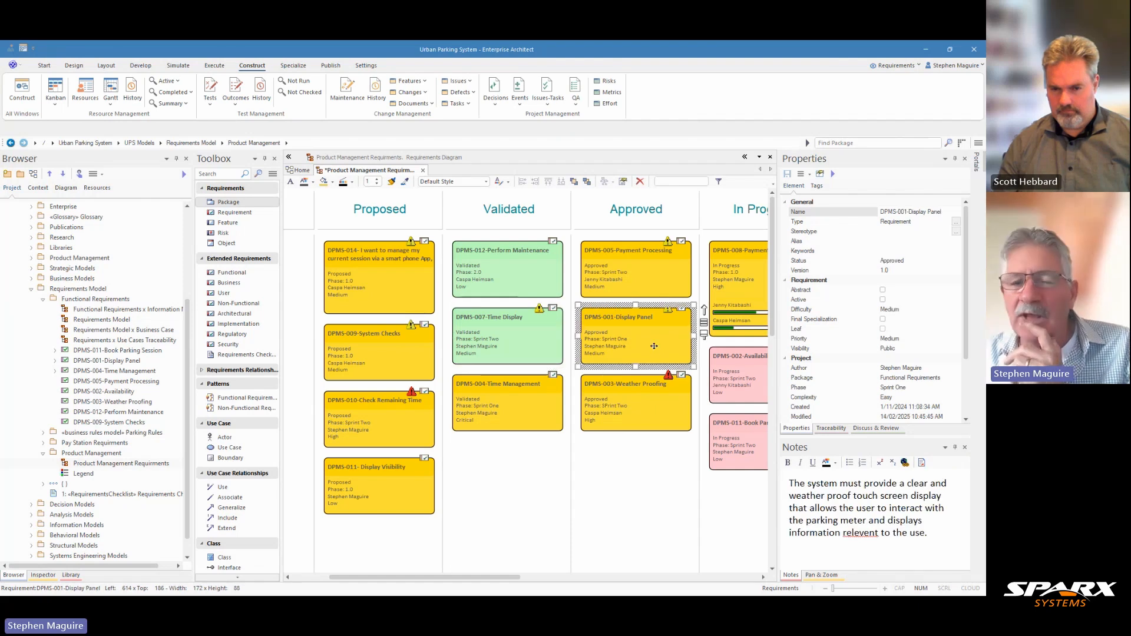
- Examine the resource progress on the DPMS-008-Payment Display card and the DPMS-002-Availability card in the In Progress lane
left_click_drag(494, 576, 594, 590)
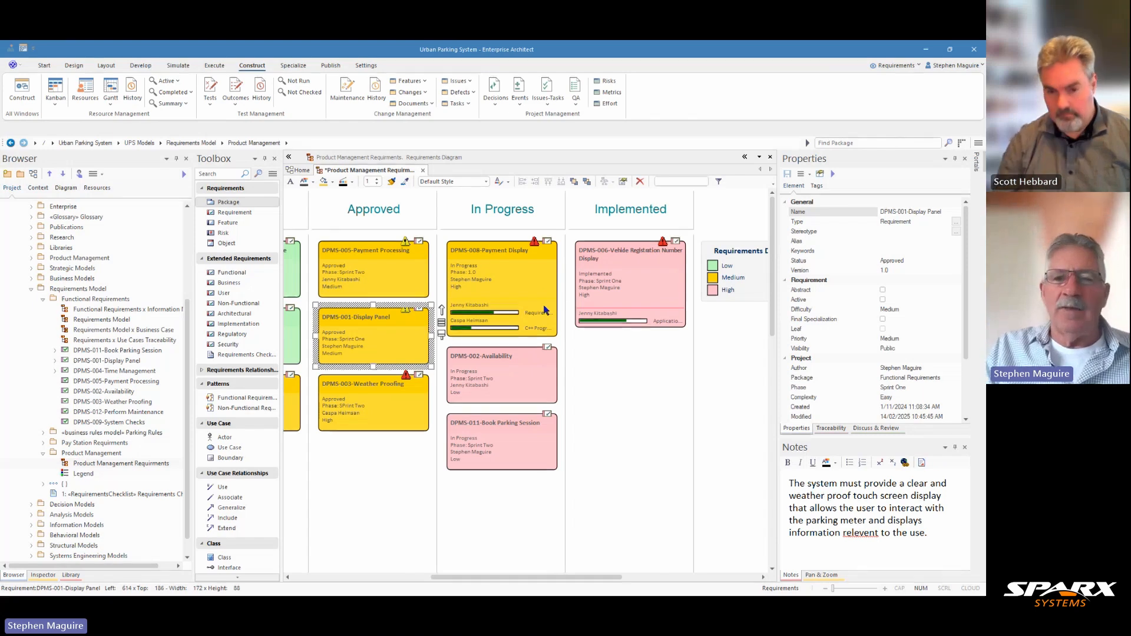
left_click(509, 281)
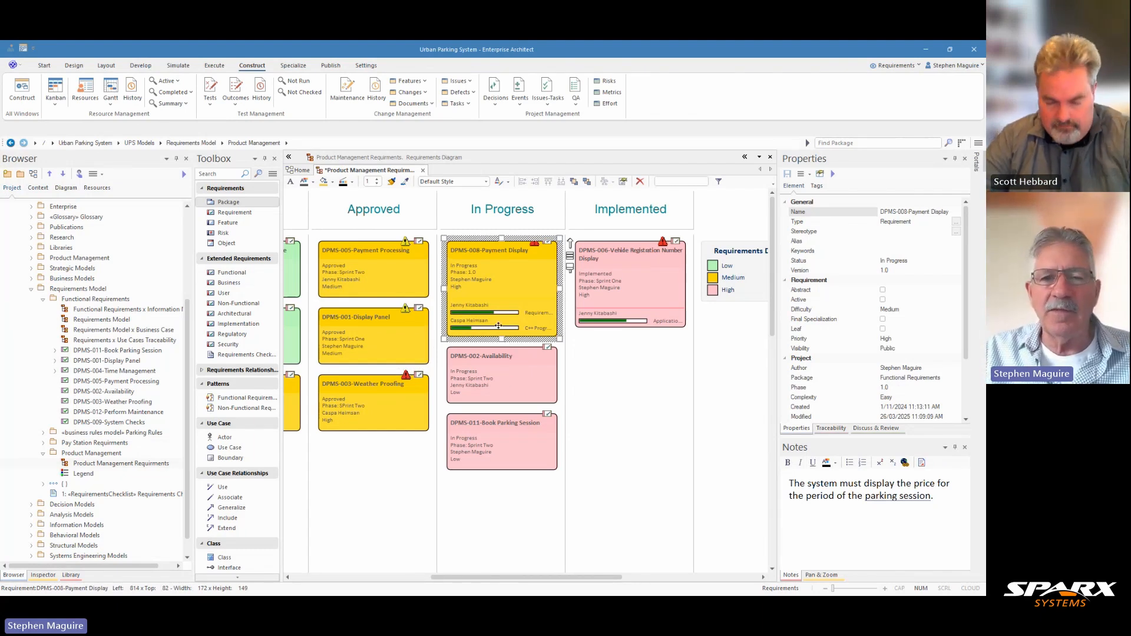
left_click(502, 362)
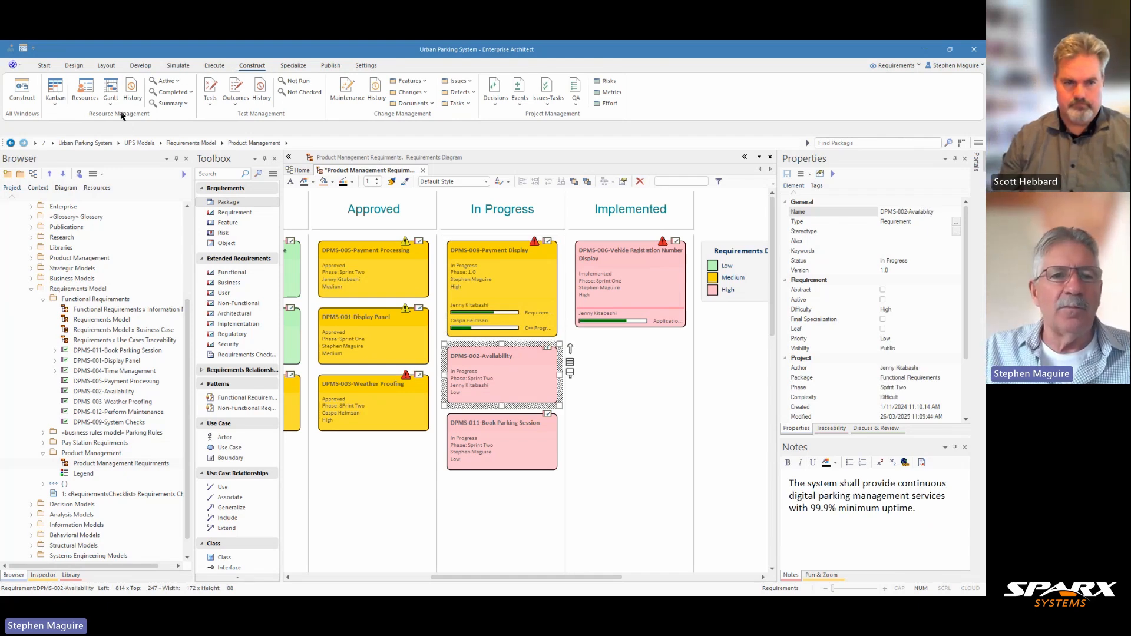
- Assign the first listed resource to the DPMS-002-Availability requirement as Java Programmer, with an end date of 02/04/2025
left_click(86, 89)
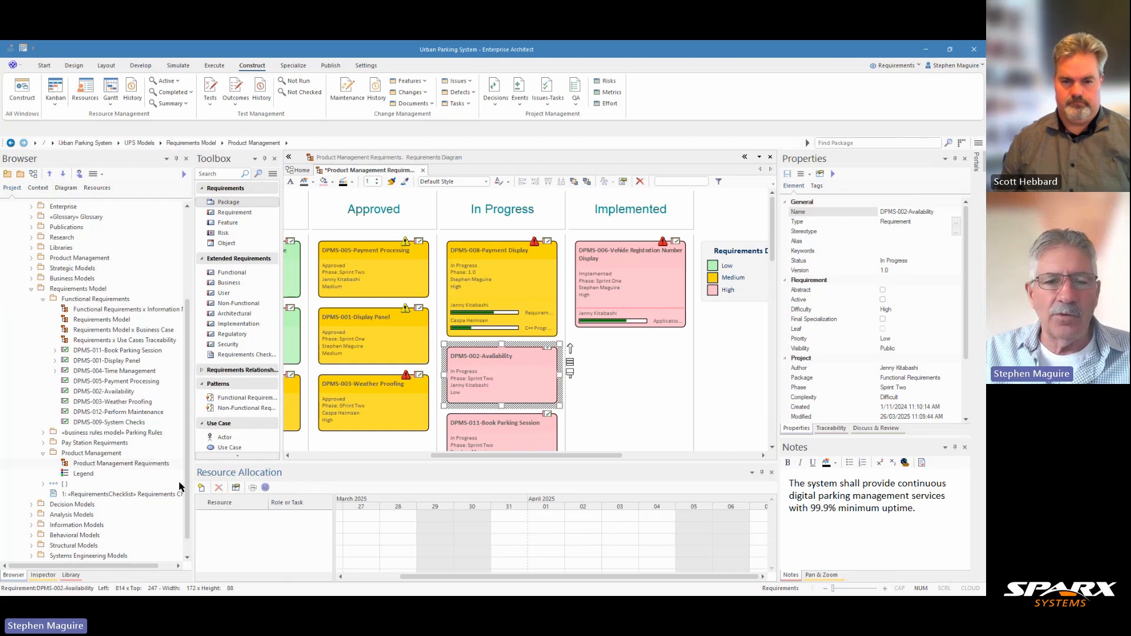
left_click(202, 488)
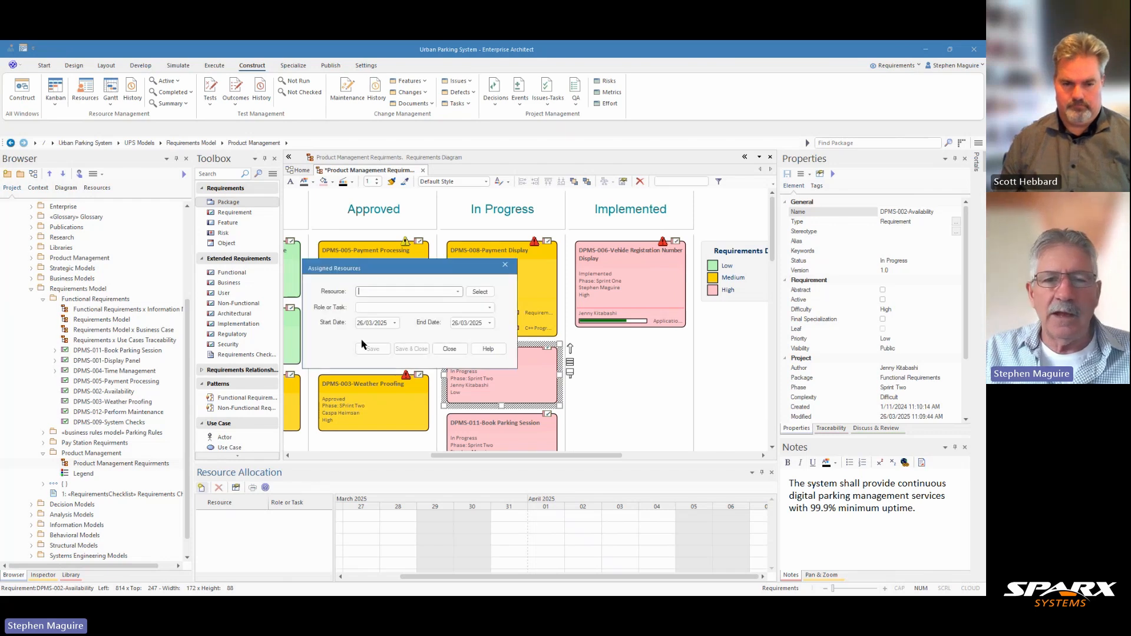
left_click(458, 292)
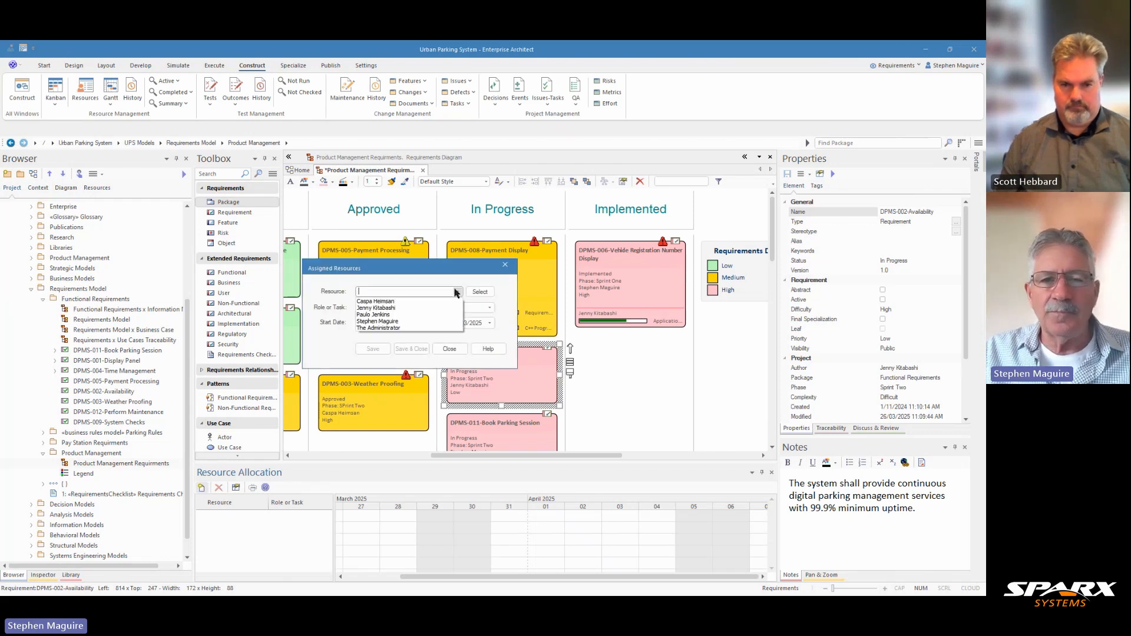
left_click(406, 302)
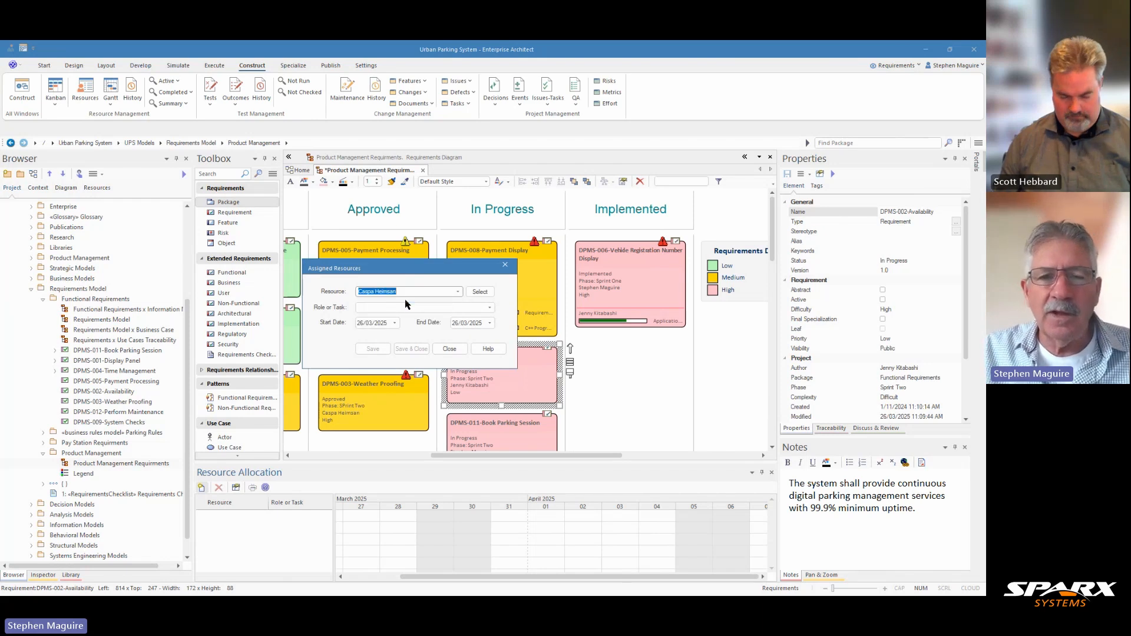
left_click(489, 307)
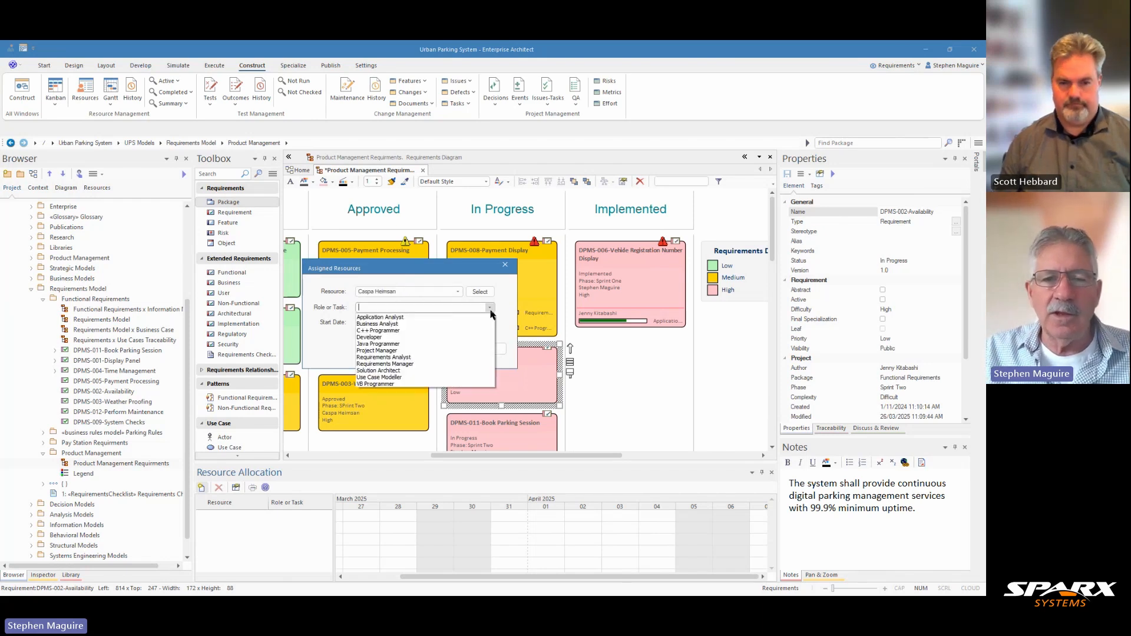
left_click(385, 344)
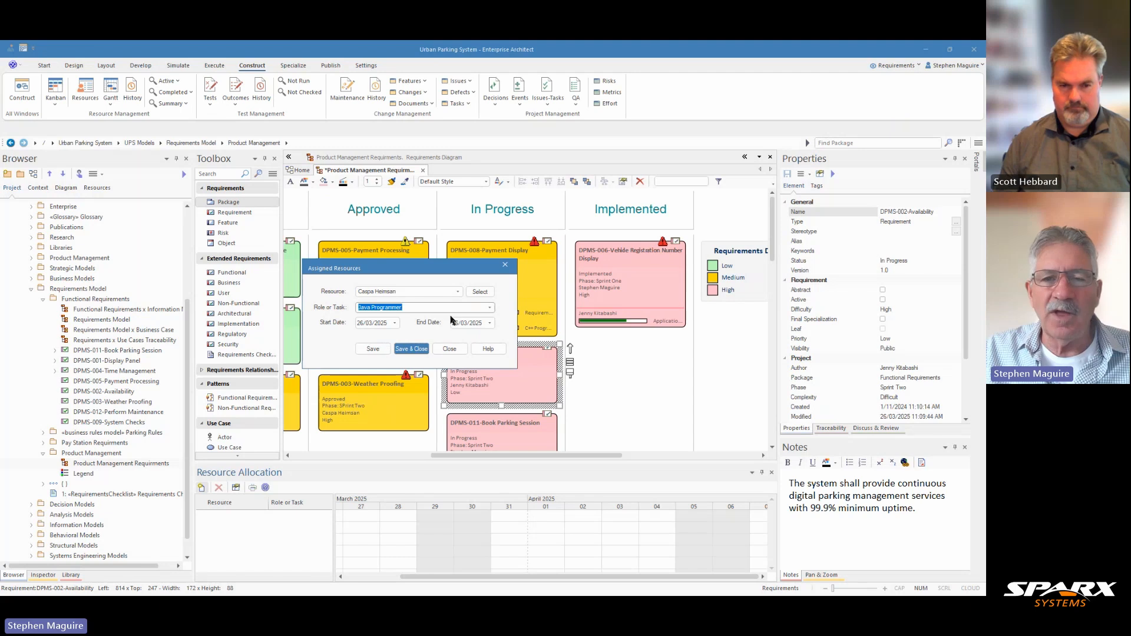
left_click(490, 323)
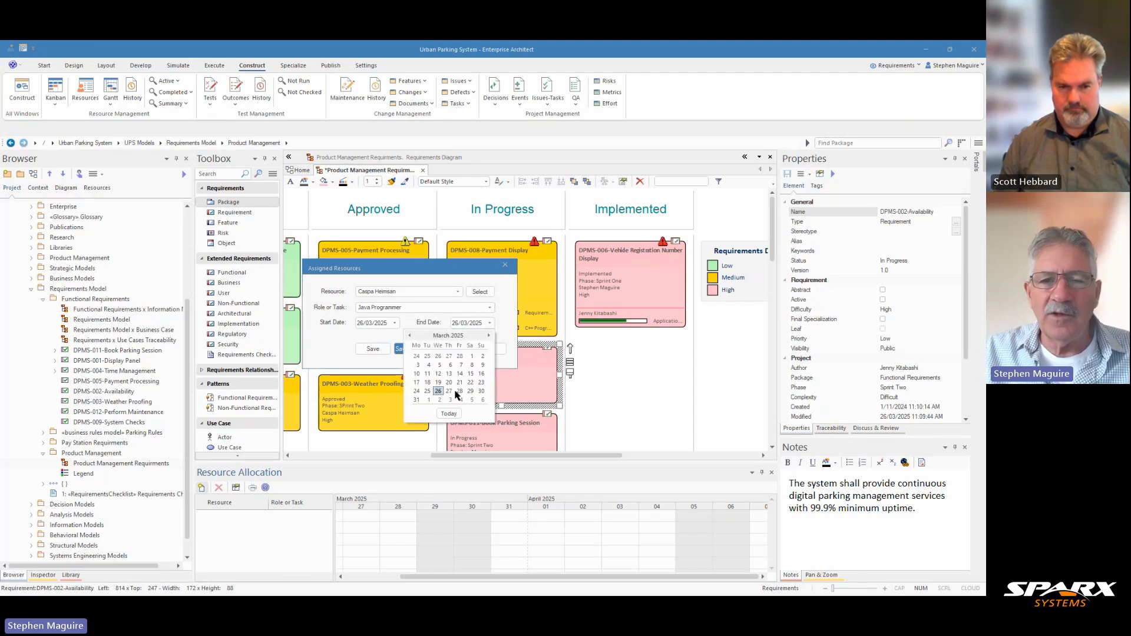
left_click(441, 400)
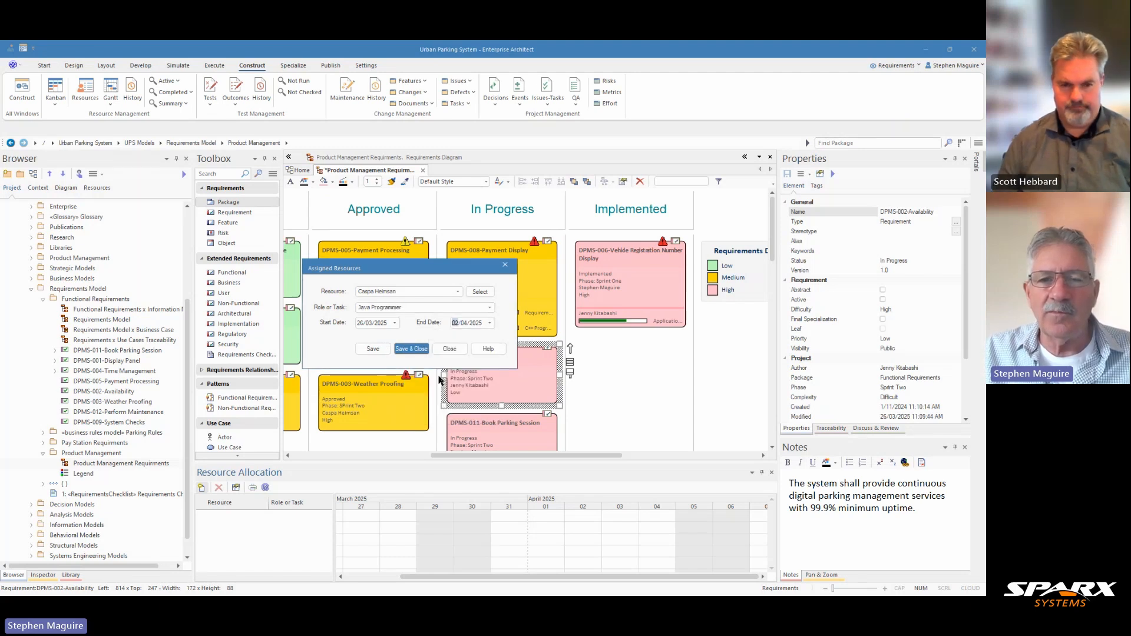
left_click(416, 351)
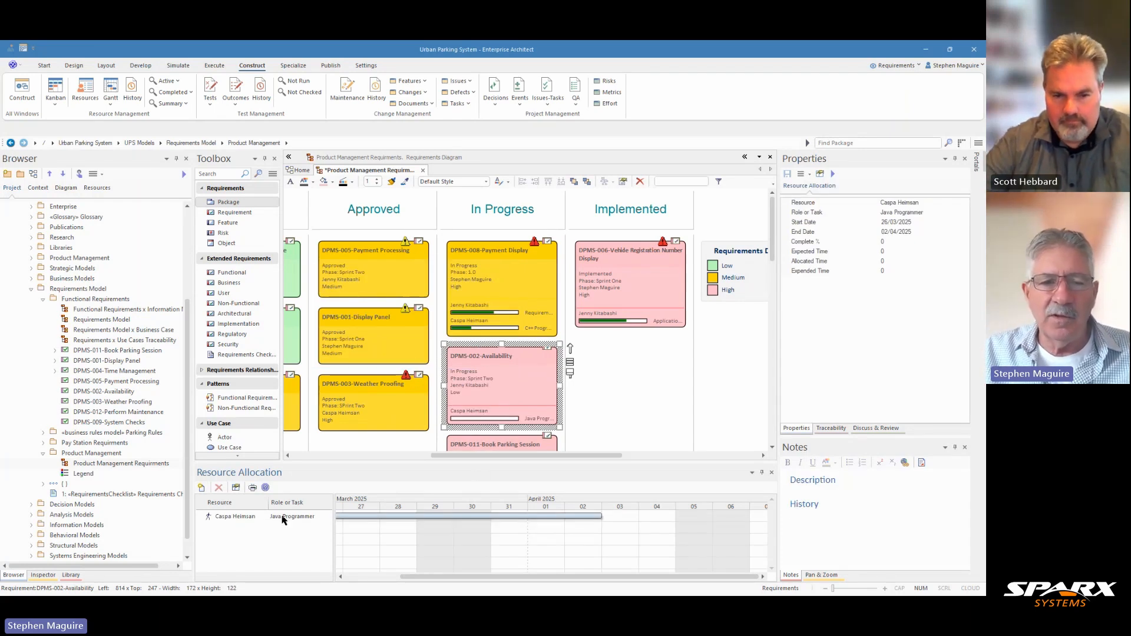
- Modify the resource assigned to DPMS-002-Availability so that its completion is 45%
left_click(229, 517)
right_click(229, 517)
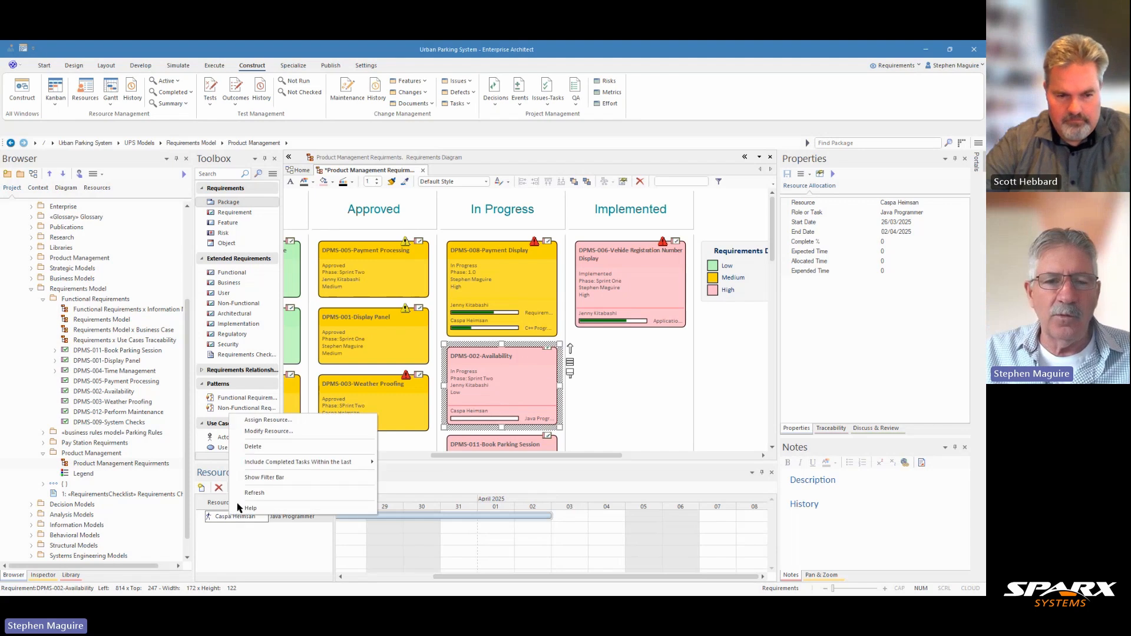
left_click(274, 432)
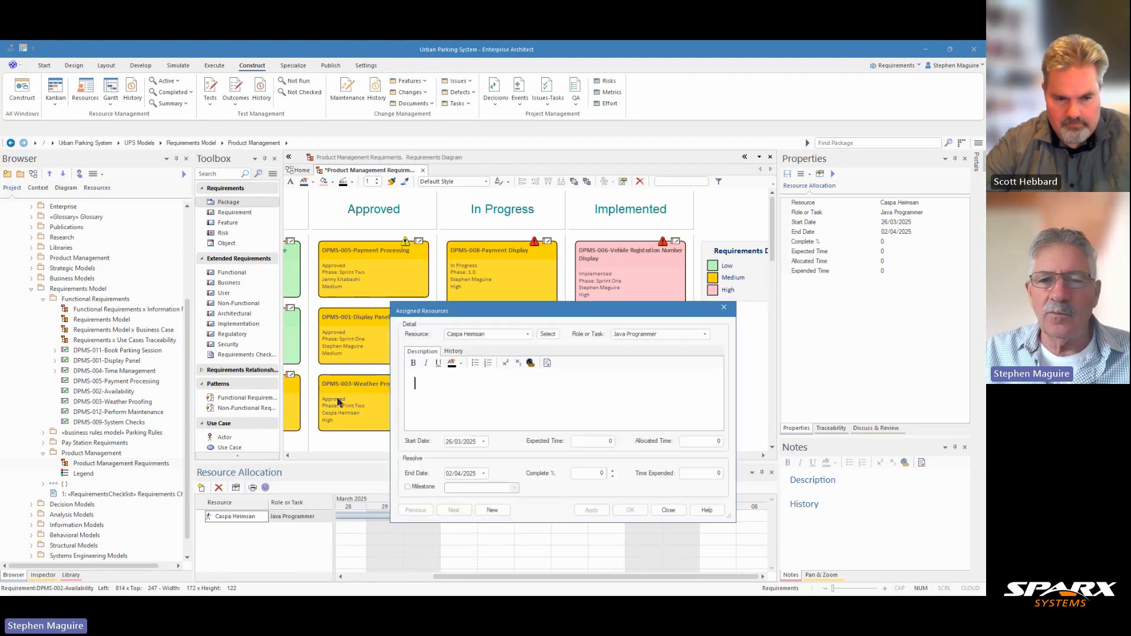
left_click(613, 471)
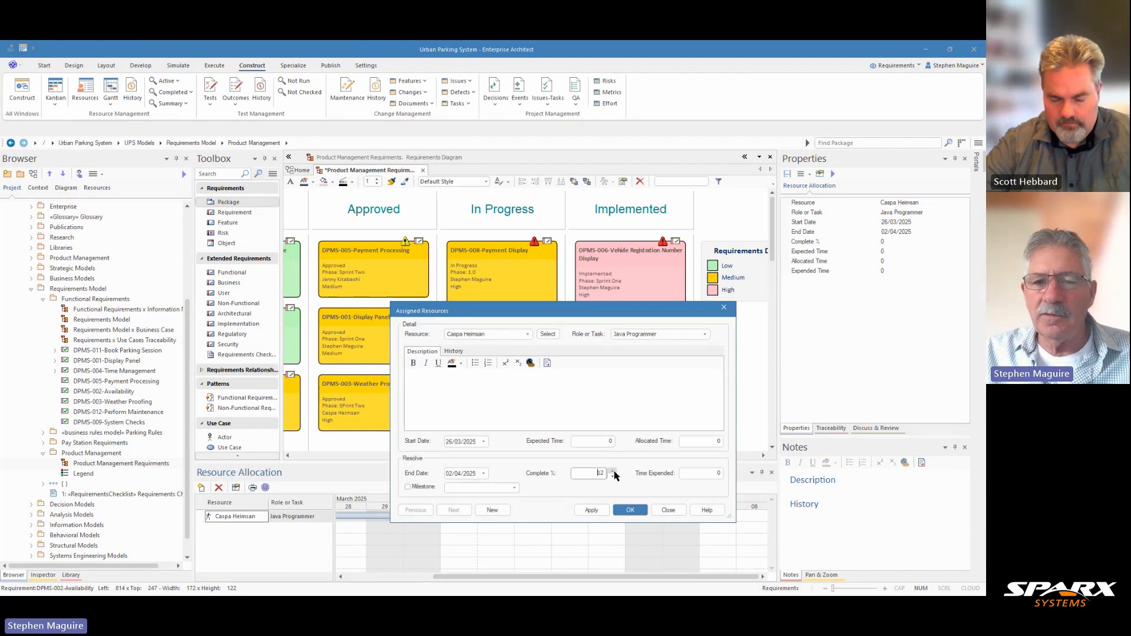
left_click(629, 509)
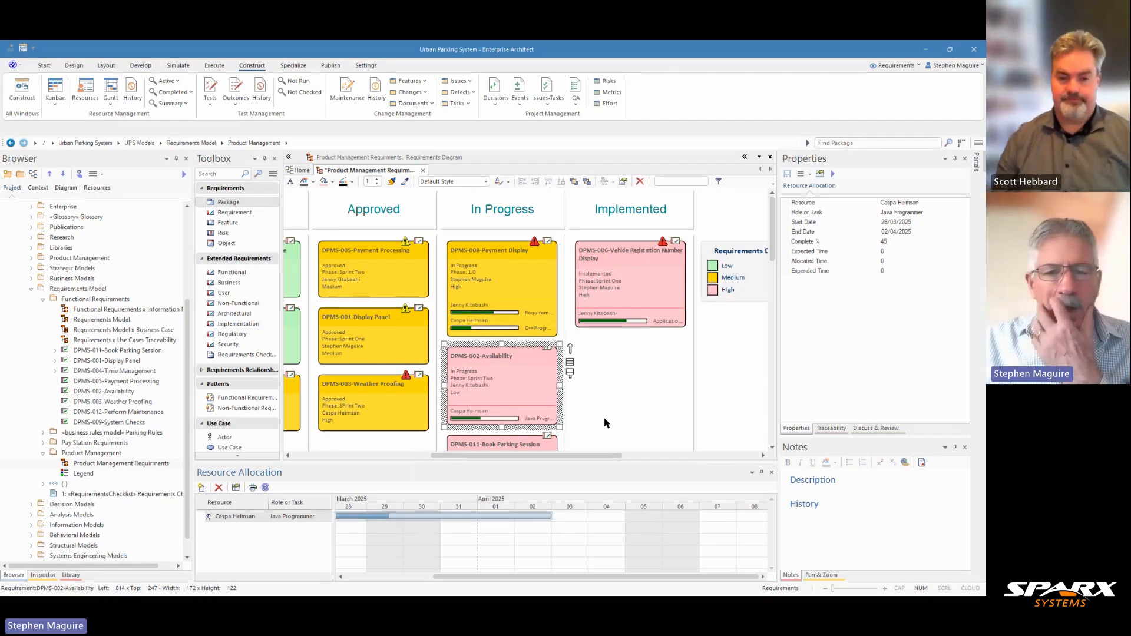
- Open the Kanban settings of the Product Management Requirements diagram, saving its pending changes
left_click_drag(591, 462, 449, 457)
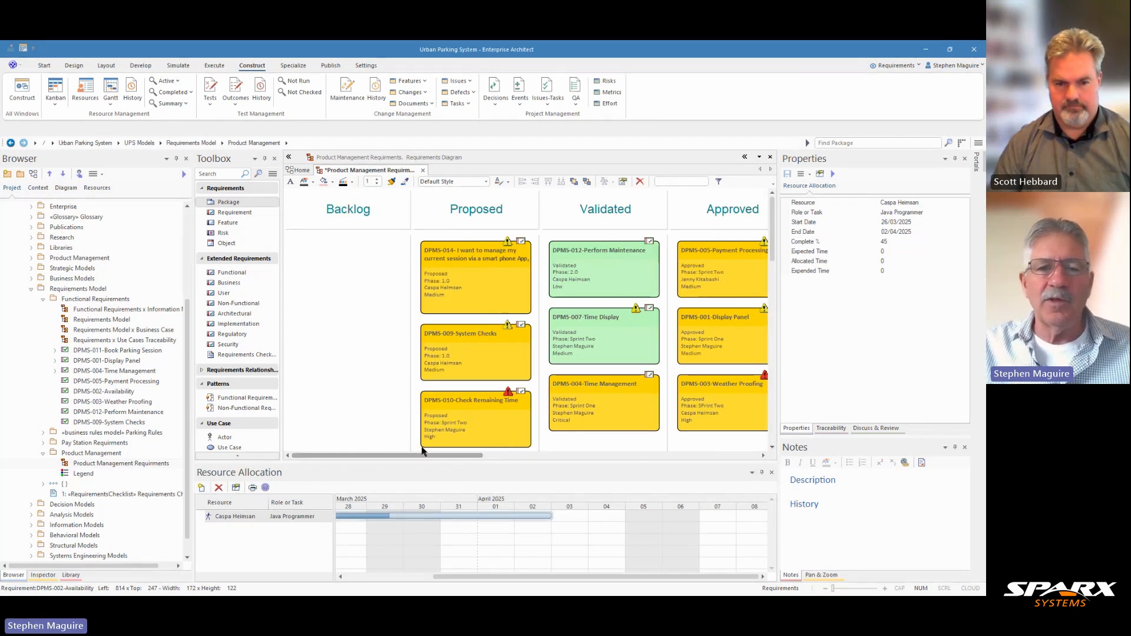
right_click(350, 288)
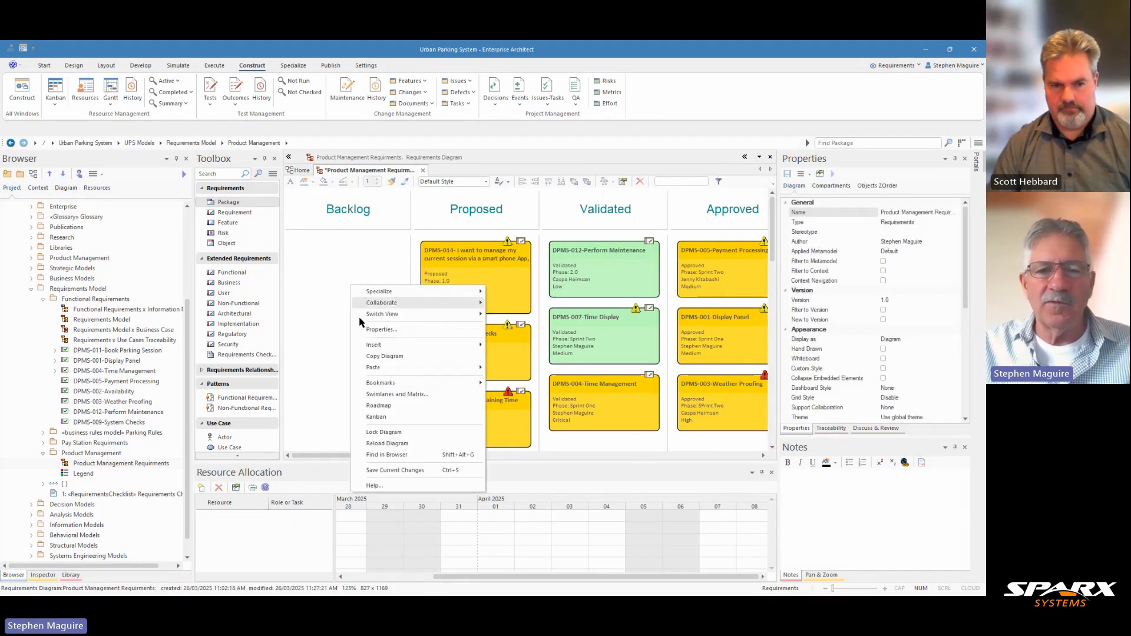
left_click(387, 443)
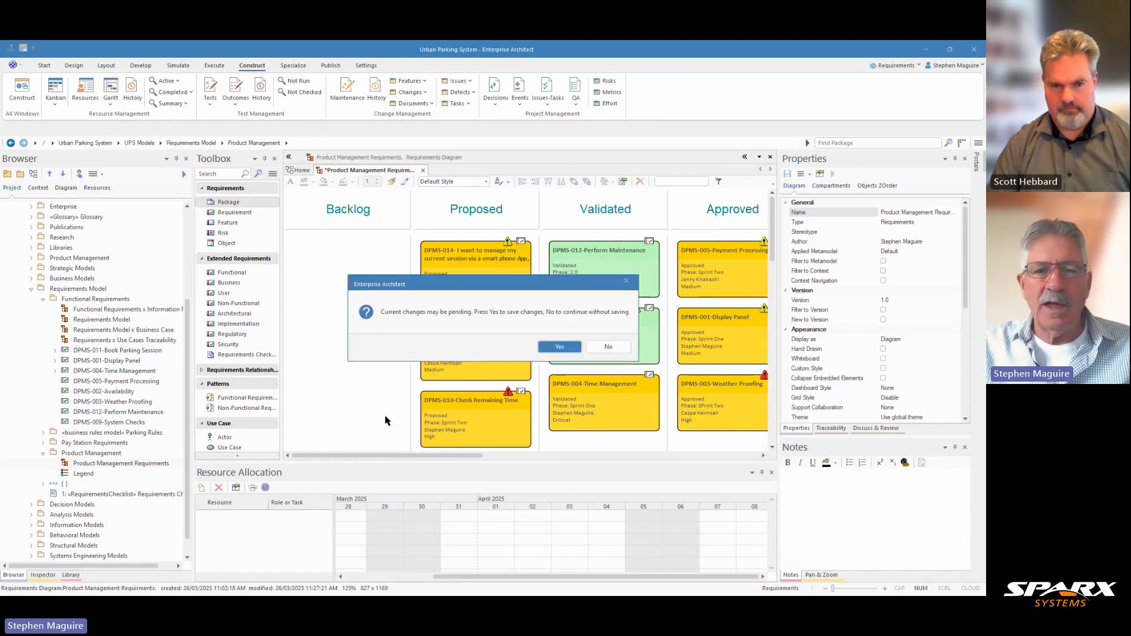
left_click(561, 347)
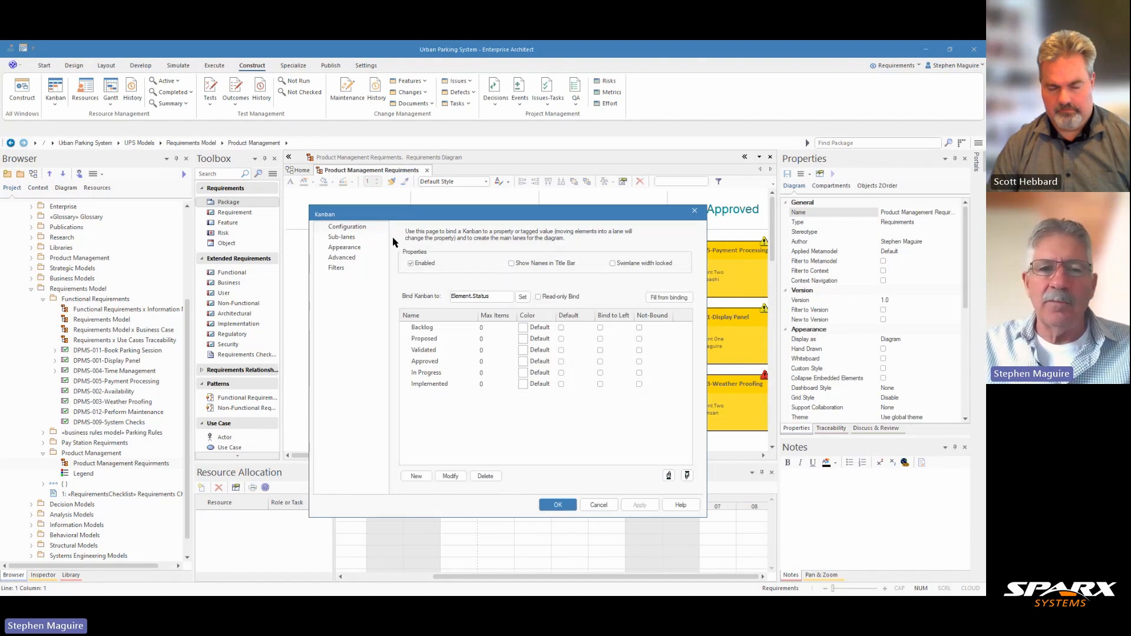
- Include Priority as a required field in a new element filter for the Kanban
left_click(341, 270)
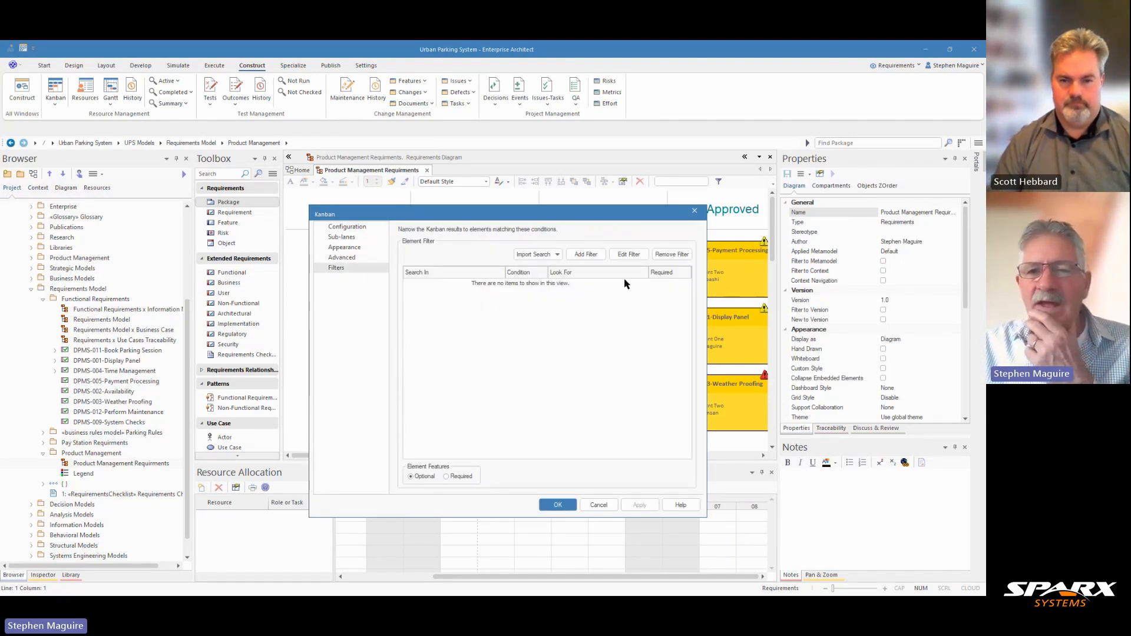
left_click(589, 255)
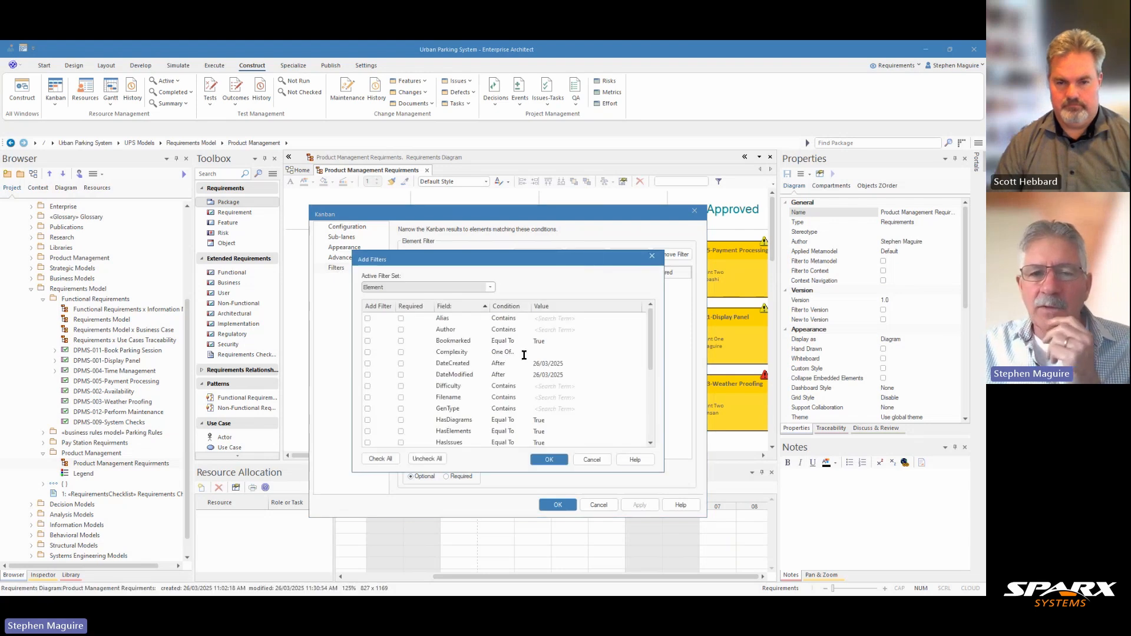
scroll(466, 391, "down", 3)
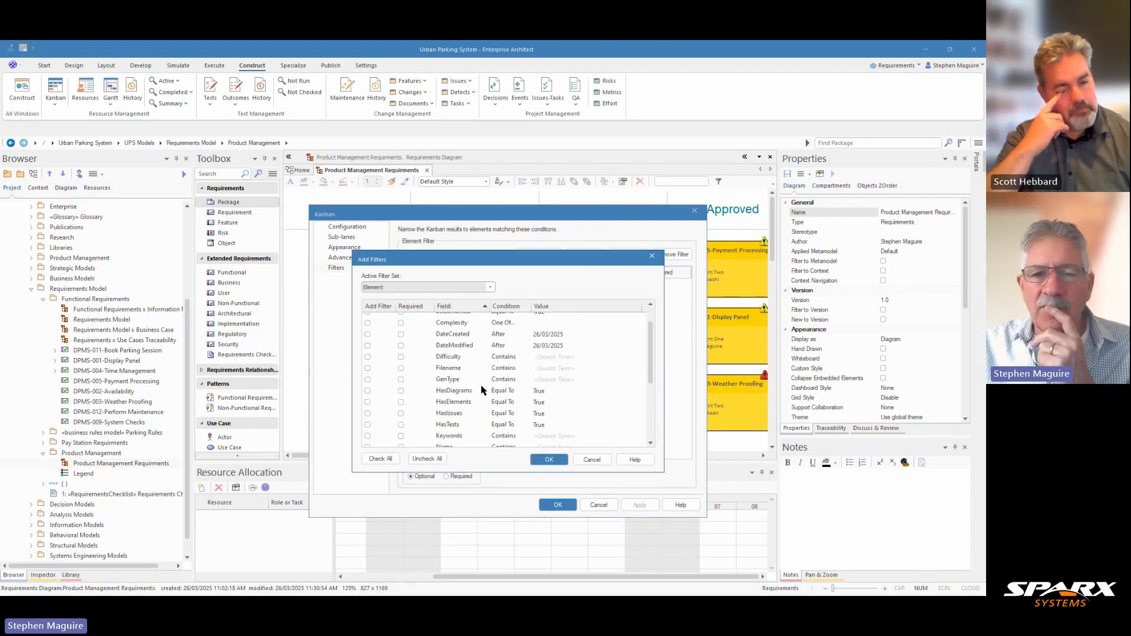
scroll(473, 417, "down", 1)
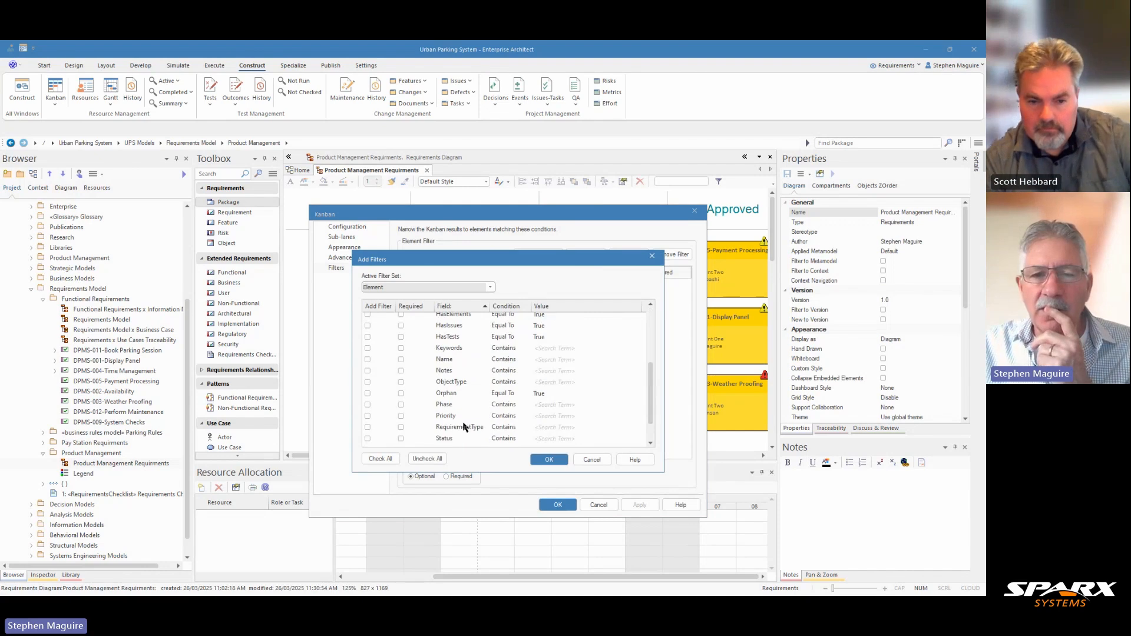
left_click(367, 416)
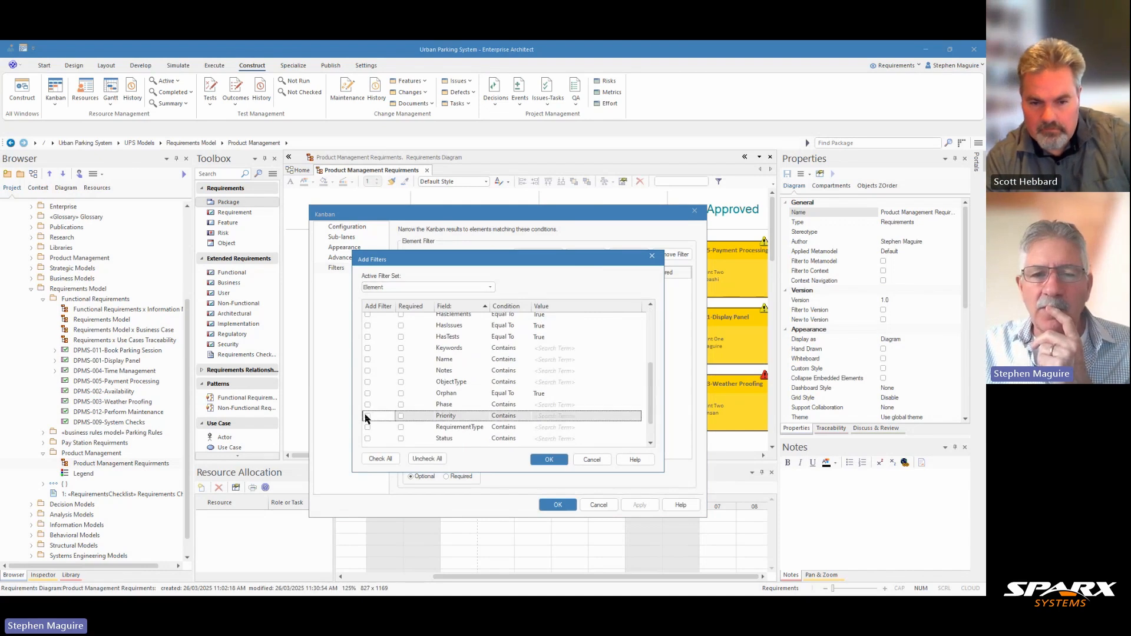
left_click(401, 416)
- Set the Priority filter's condition to Equal To with the value High
left_click(505, 416)
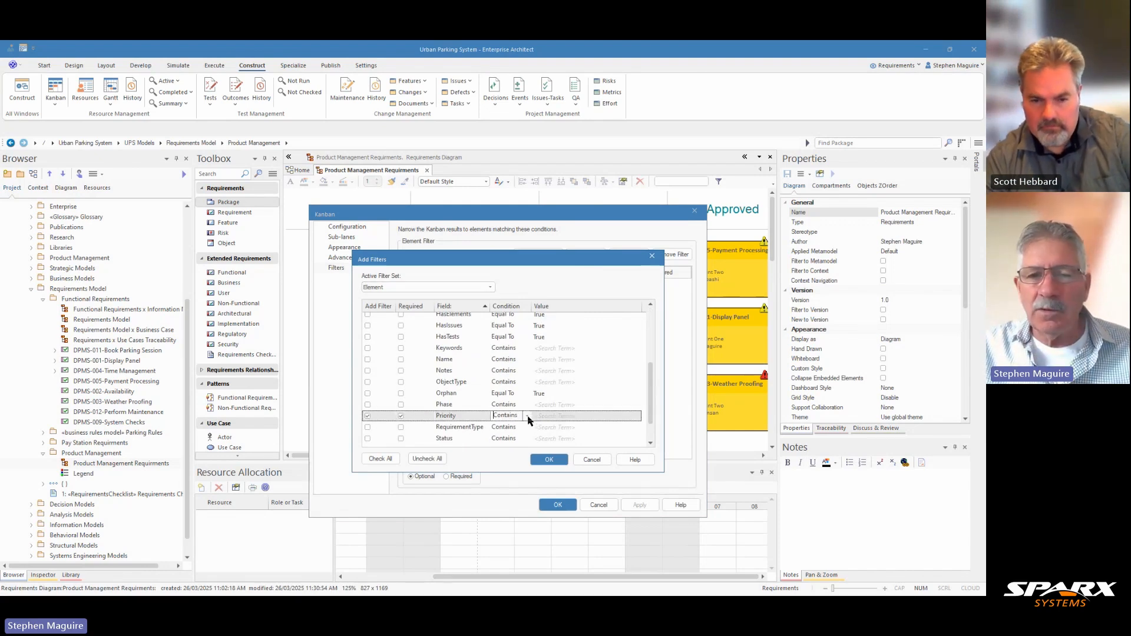
left_click(526, 416)
left_click(515, 438)
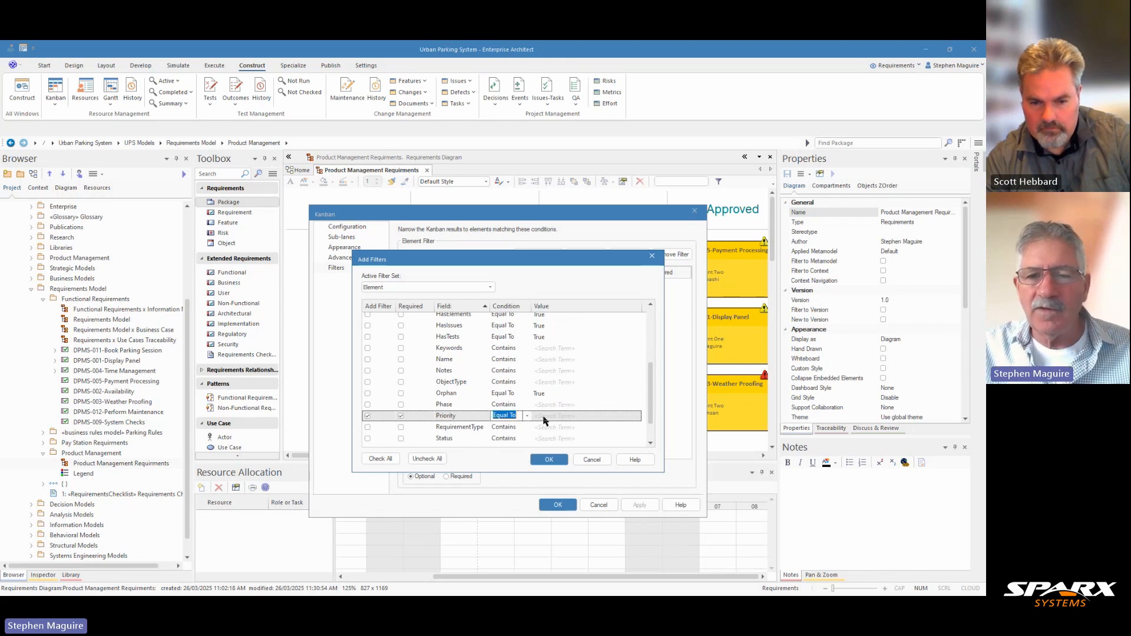
left_click(573, 415)
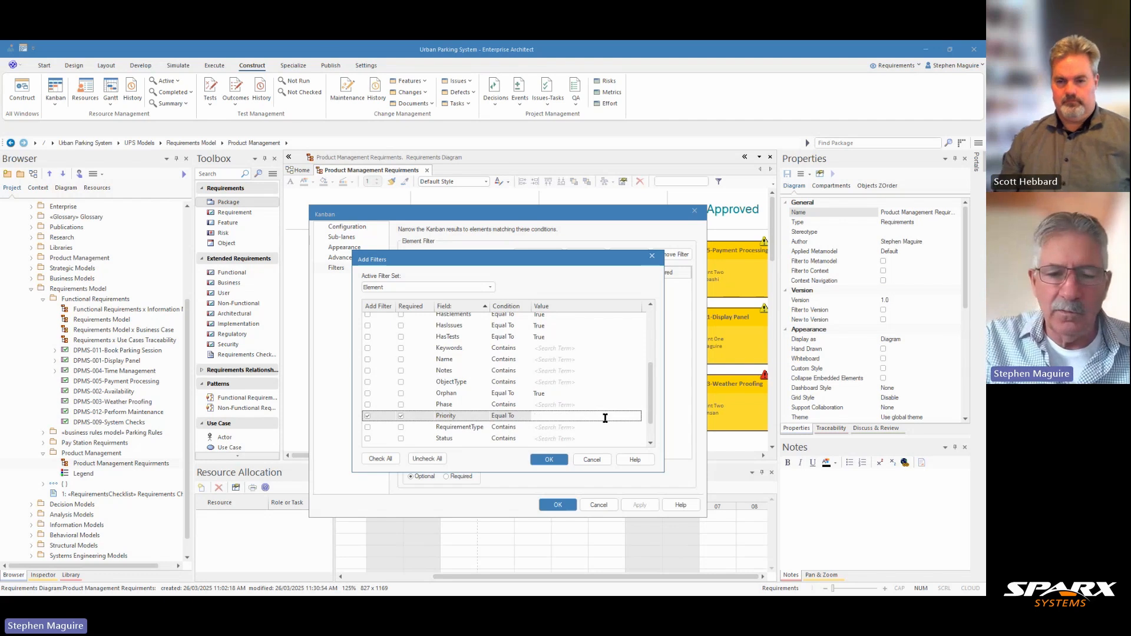
type("High")
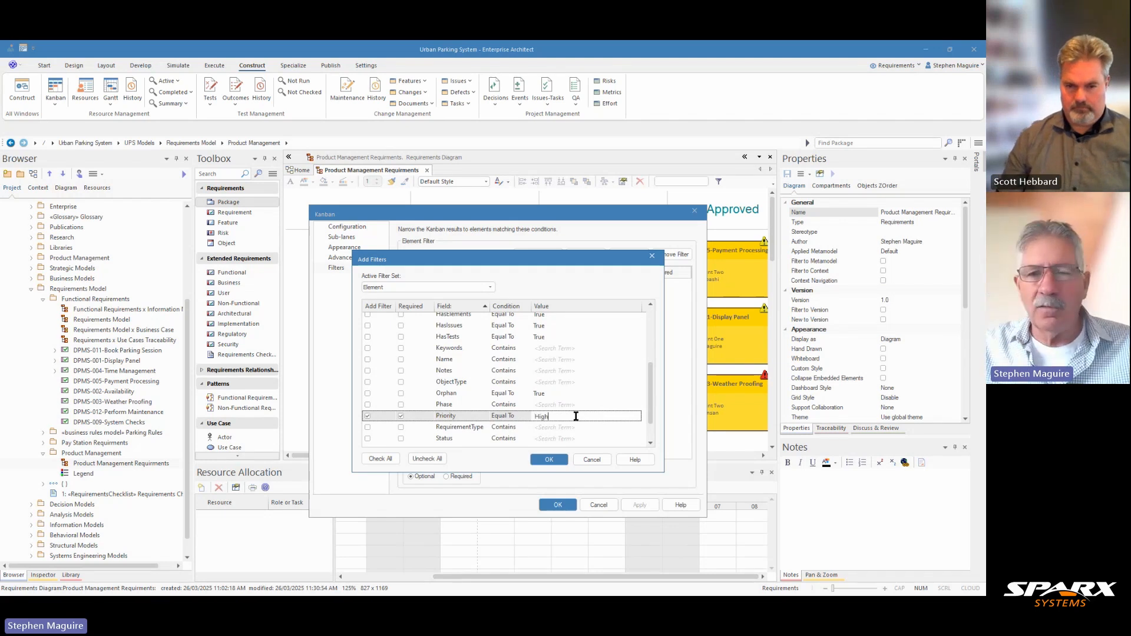
- Change the Priority filter's condition to One Of, include Medium alongside High, and confirm the filter
left_click(528, 417)
left_click(528, 420)
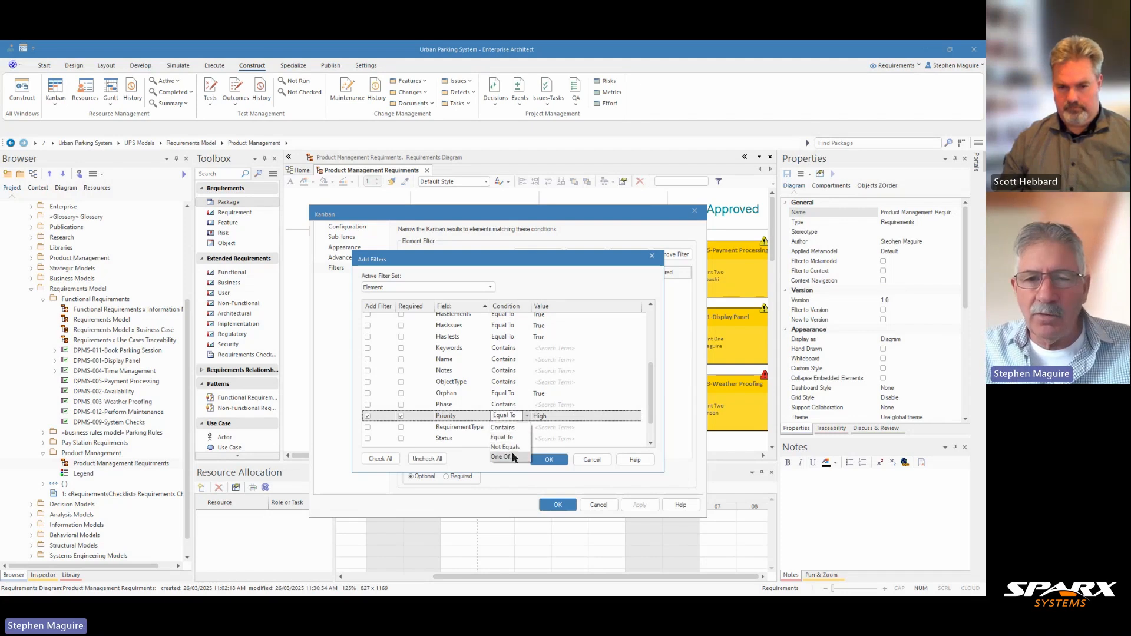
left_click(513, 457)
left_click(554, 417)
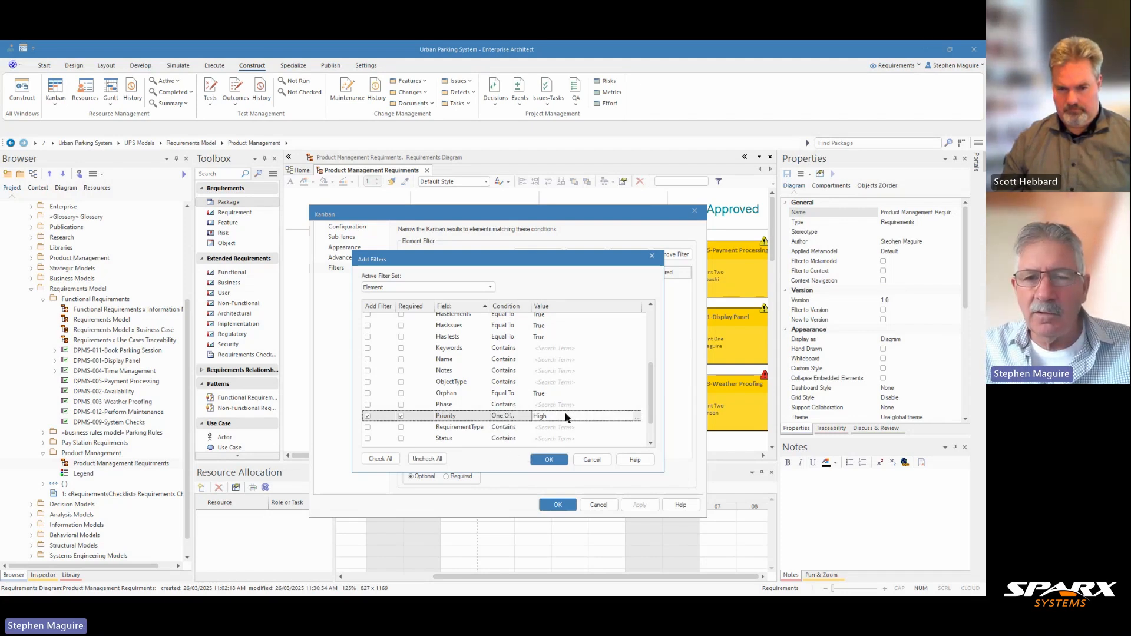
left_click(637, 416)
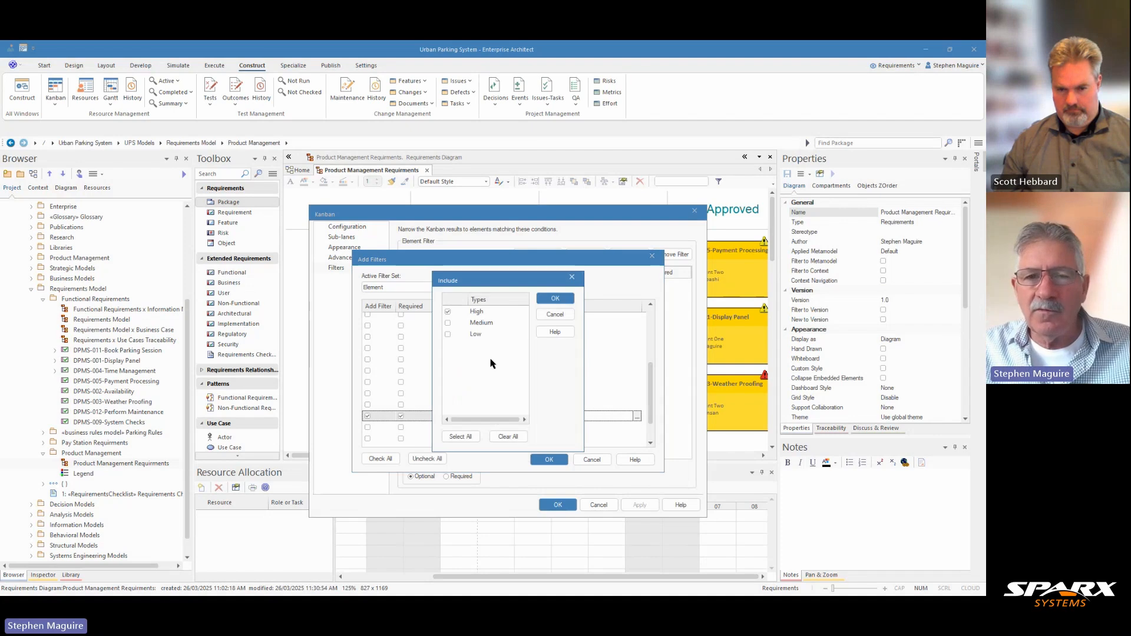
left_click(447, 323)
left_click(553, 300)
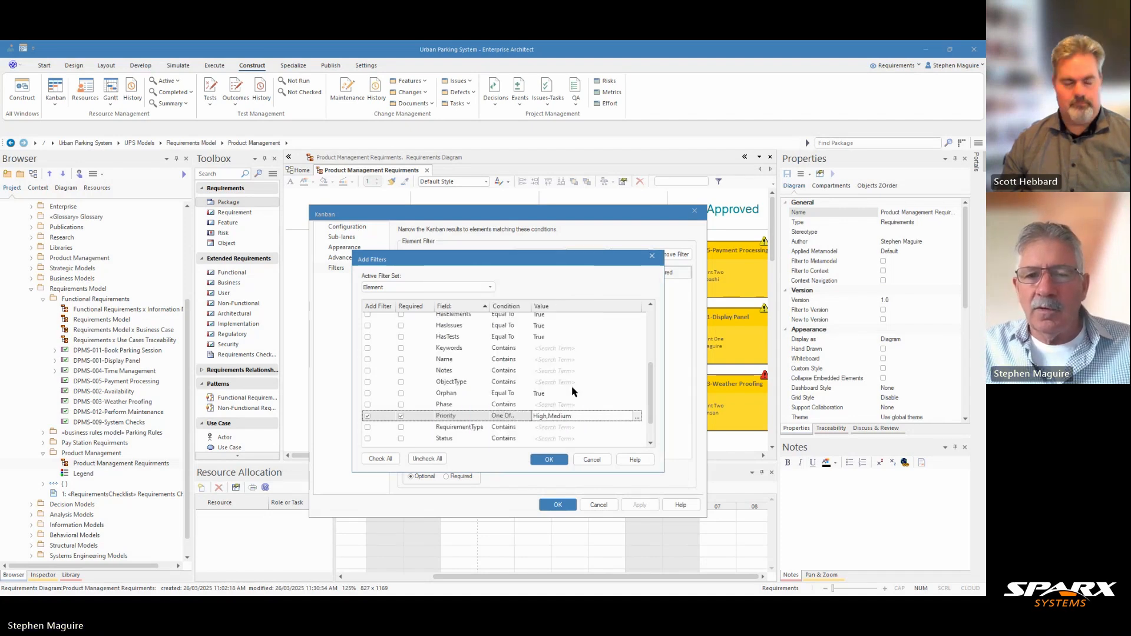
left_click(548, 460)
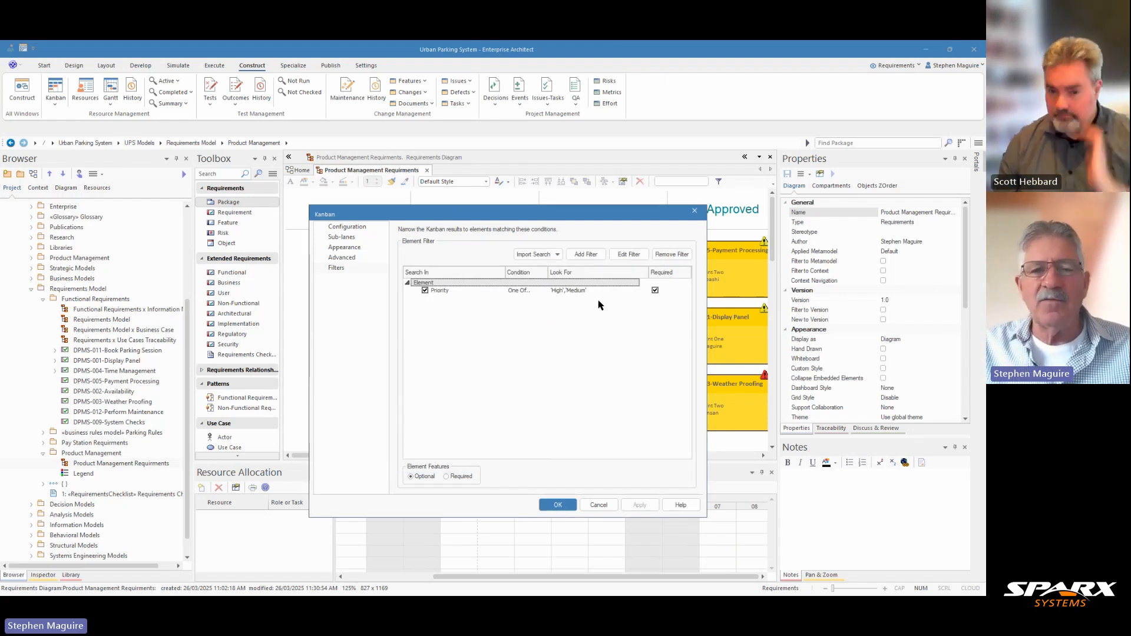
- Run the Kanban search with the new filter, saving the altered search, and accept the Kanban settings
left_click(347, 260)
left_click(664, 270)
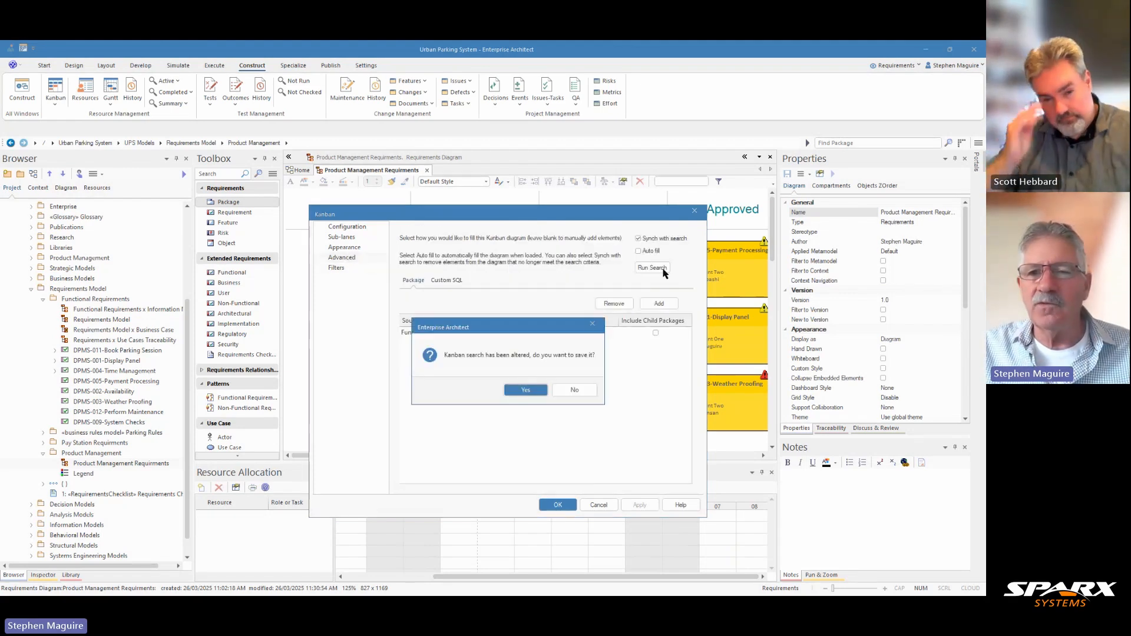
left_click(525, 390)
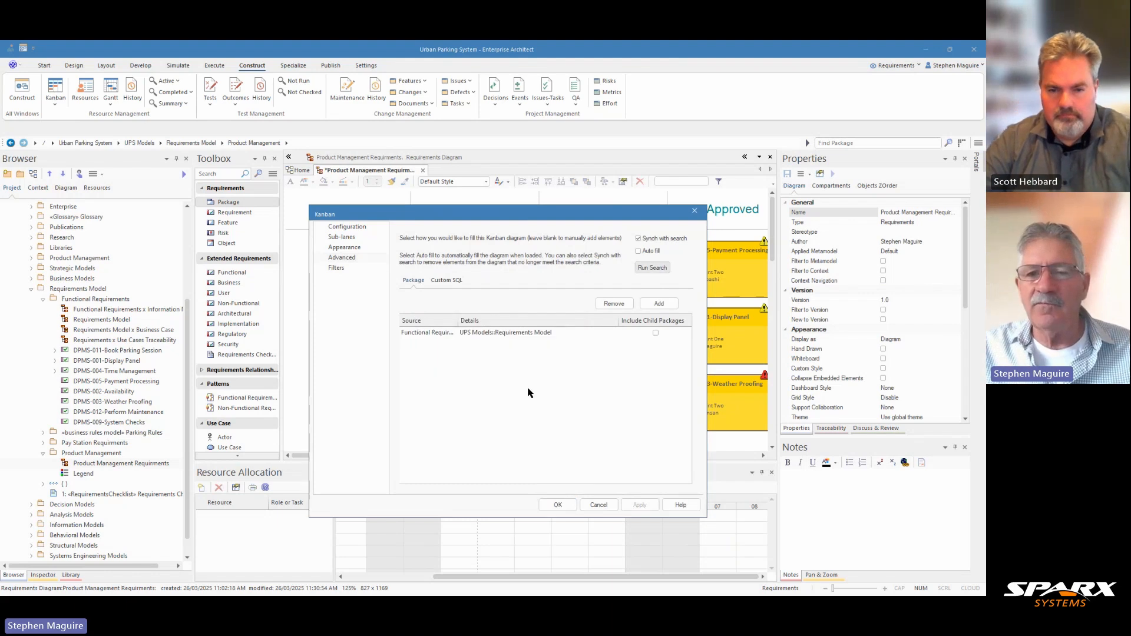
left_click(557, 505)
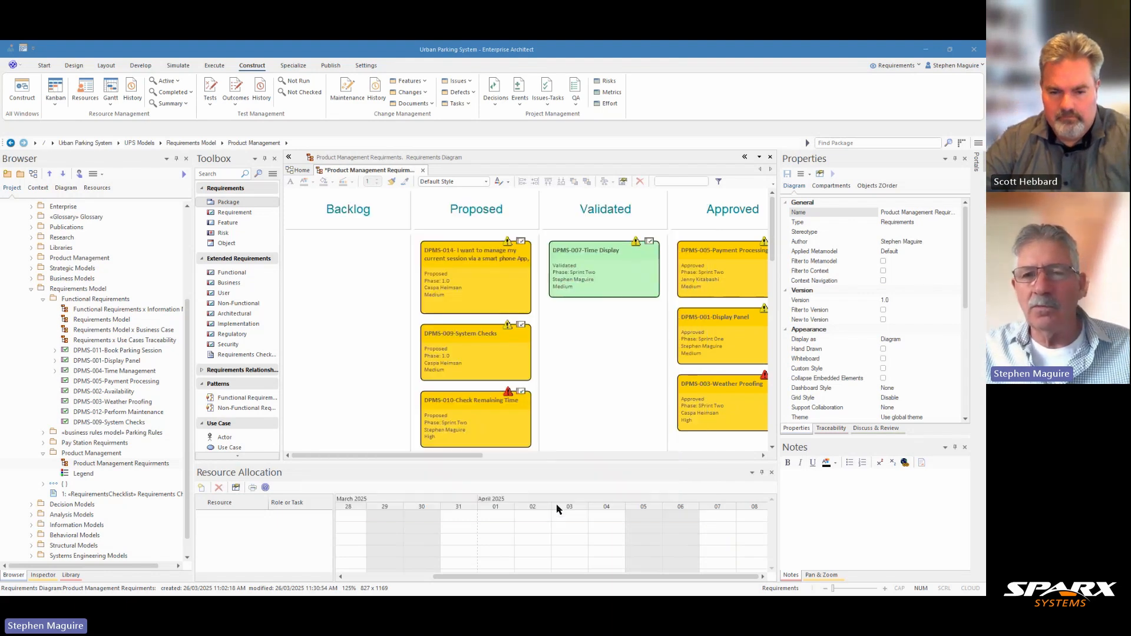
left_click_drag(473, 456, 474, 489)
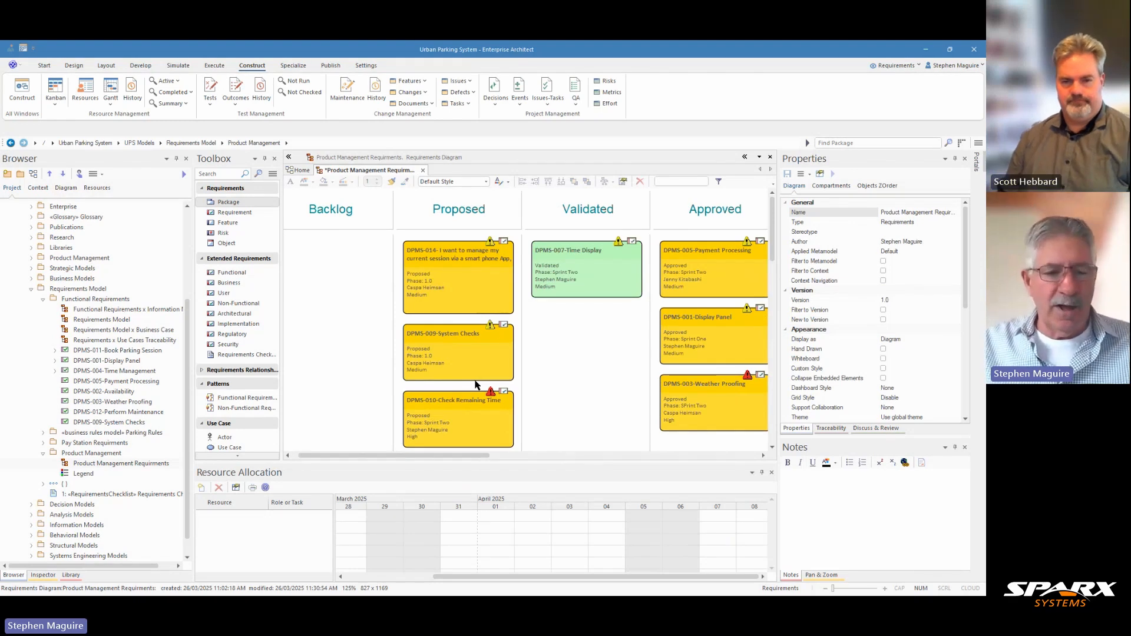
- Save the diagram and remove the Priority element filter from the Kanban settings, confirming the deletion
key("ctrl+s")
right_click(344, 268)
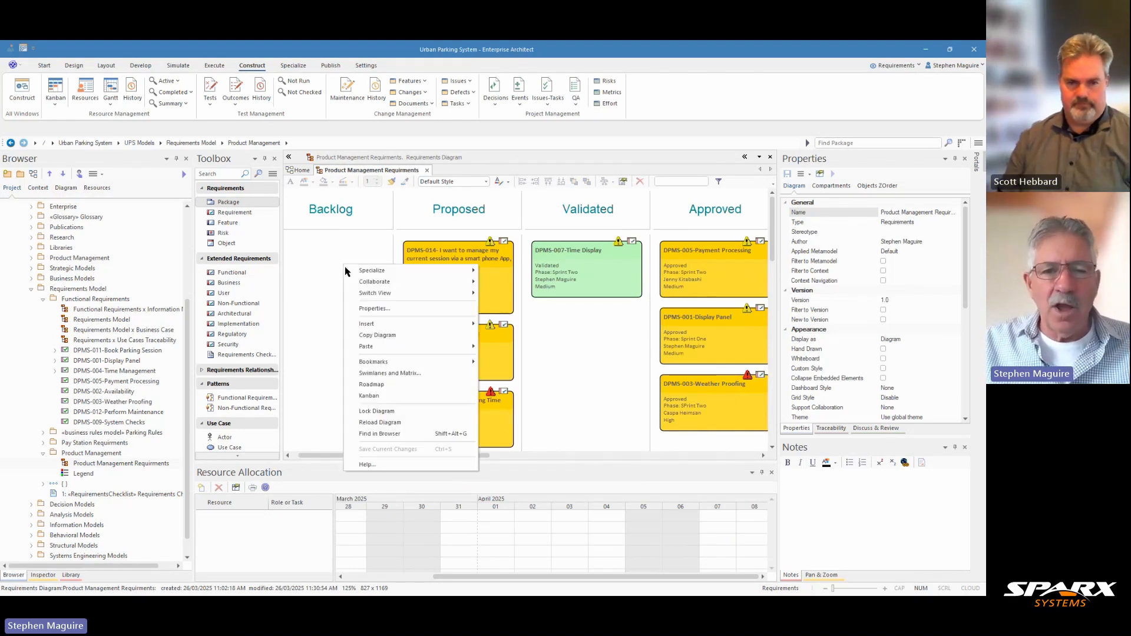
left_click(370, 396)
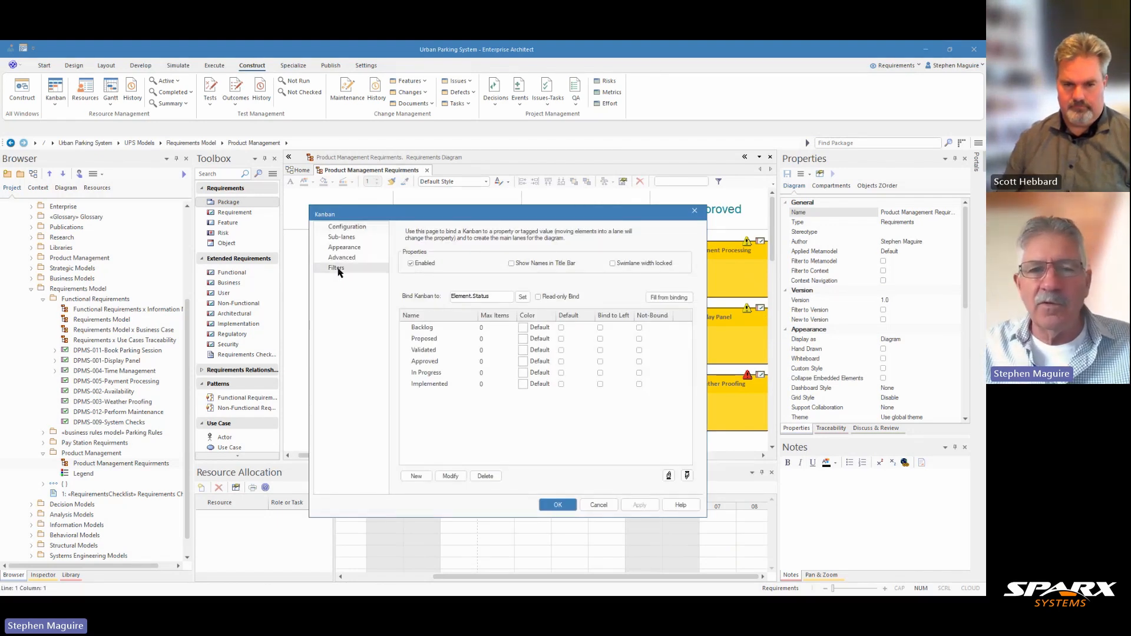
left_click(336, 268)
left_click(424, 283)
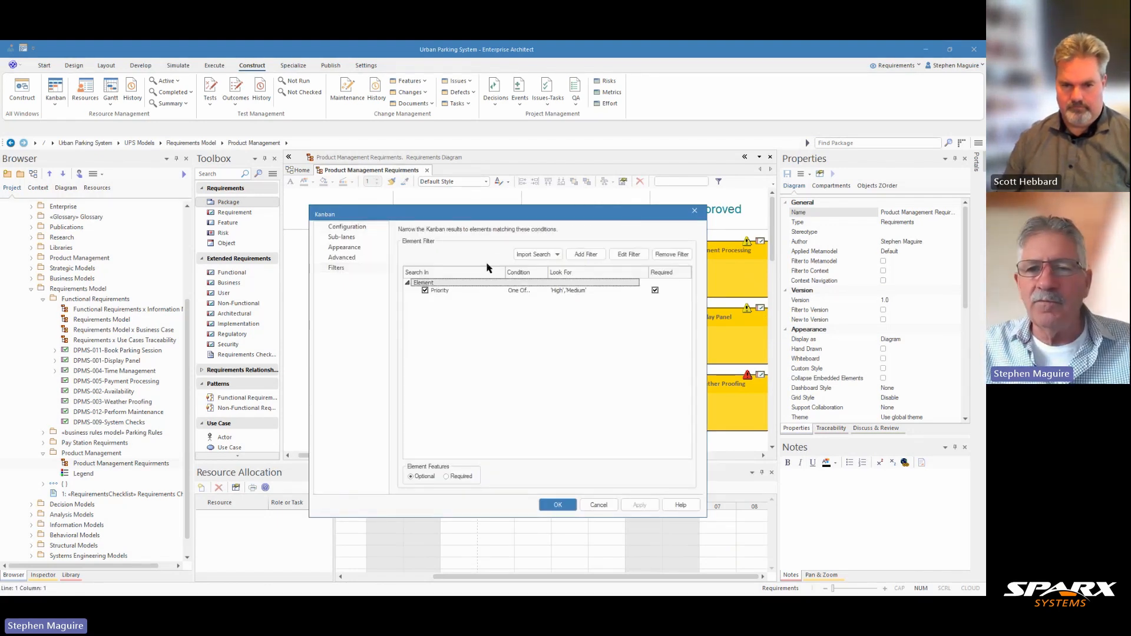
left_click(665, 259)
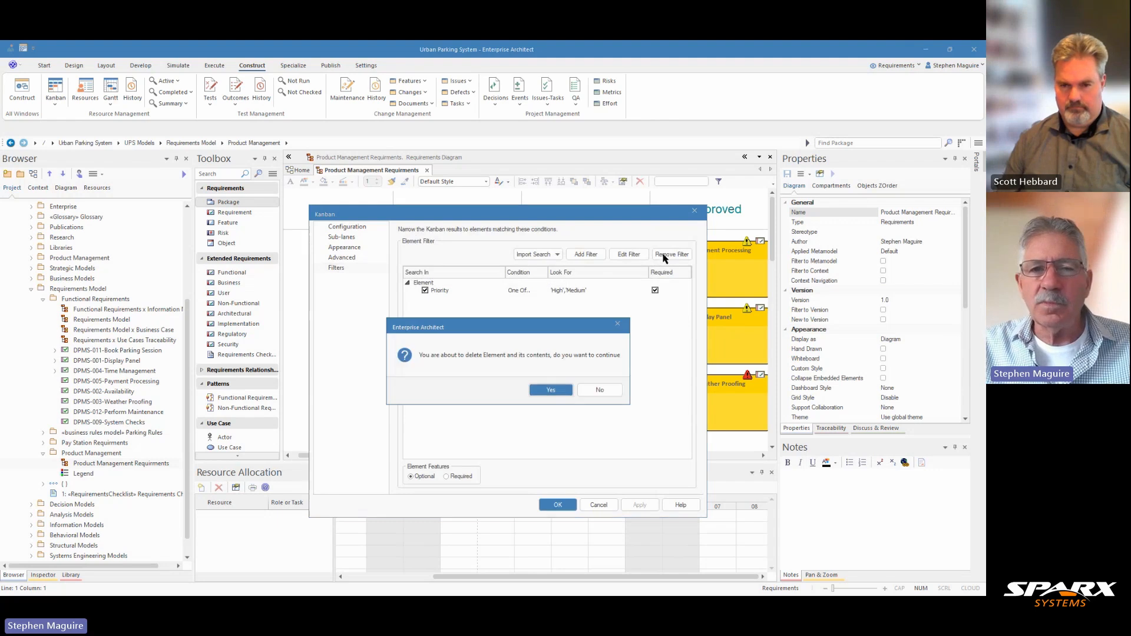
left_click(551, 390)
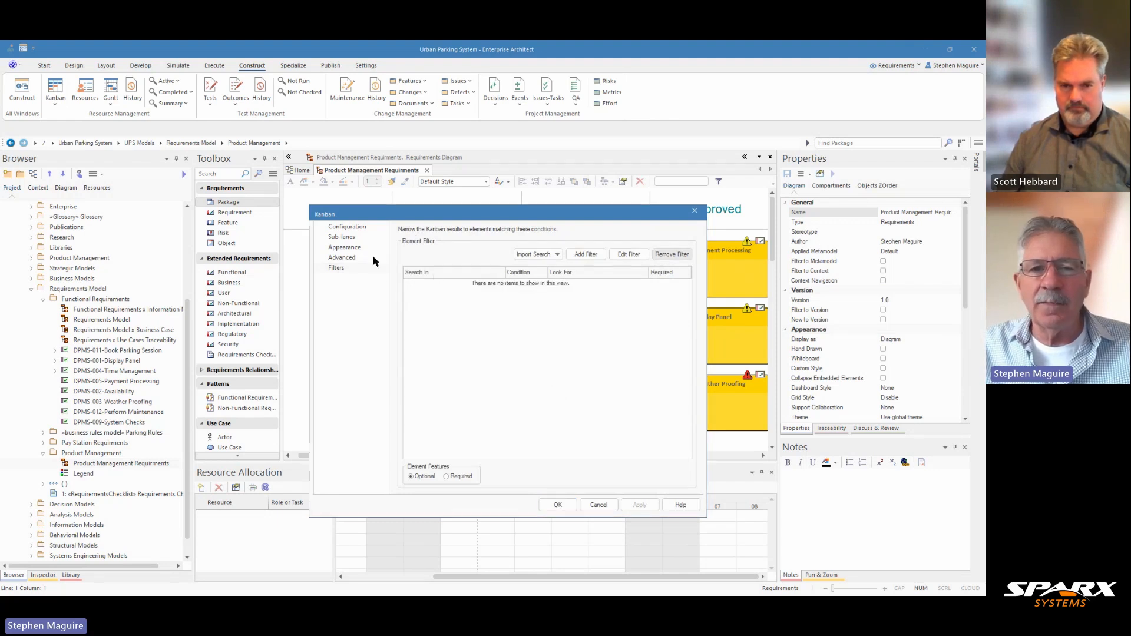
- Rerun the Kanban search without the filter, accept the settings, and review the lanes
left_click(342, 258)
left_click(646, 269)
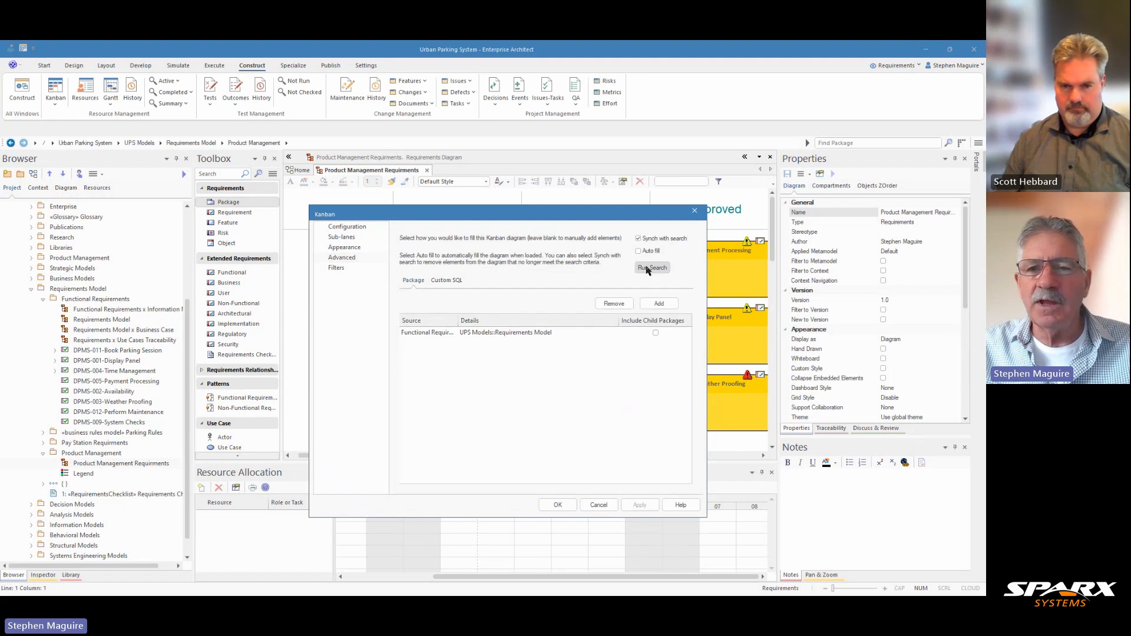
left_click(533, 389)
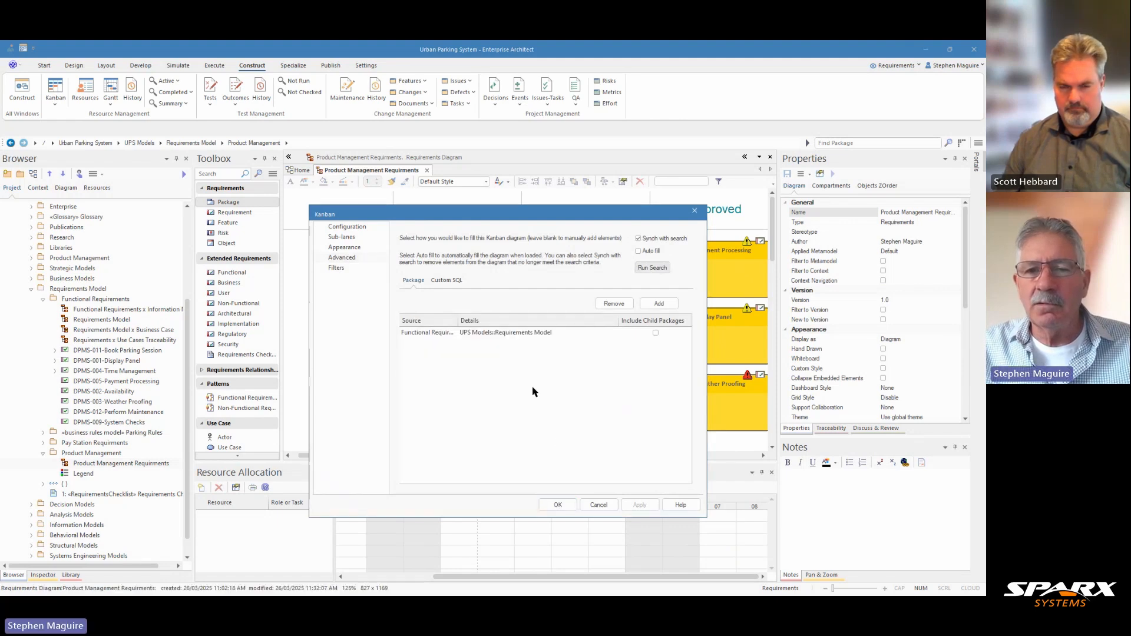
left_click(558, 505)
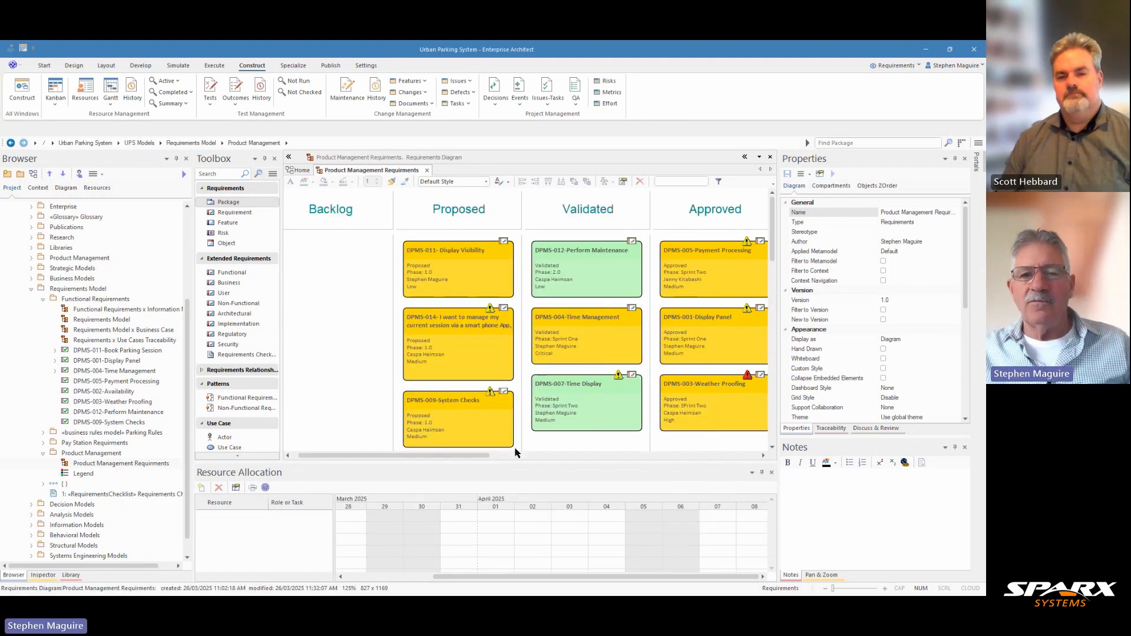
left_click_drag(480, 458, 551, 452)
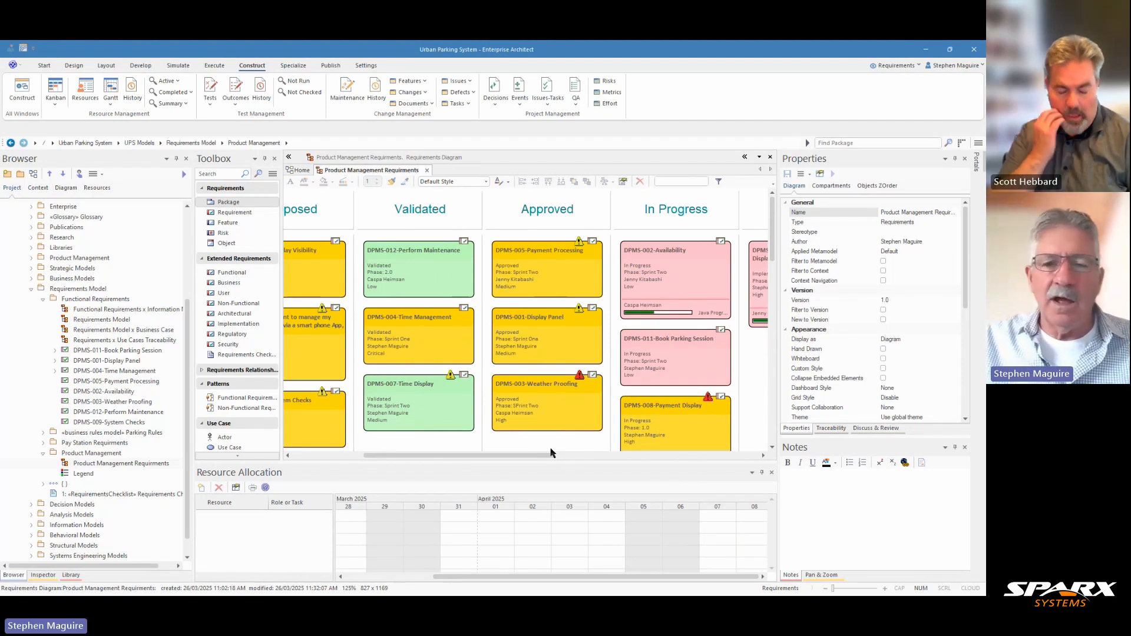
left_click_drag(547, 454, 478, 456)
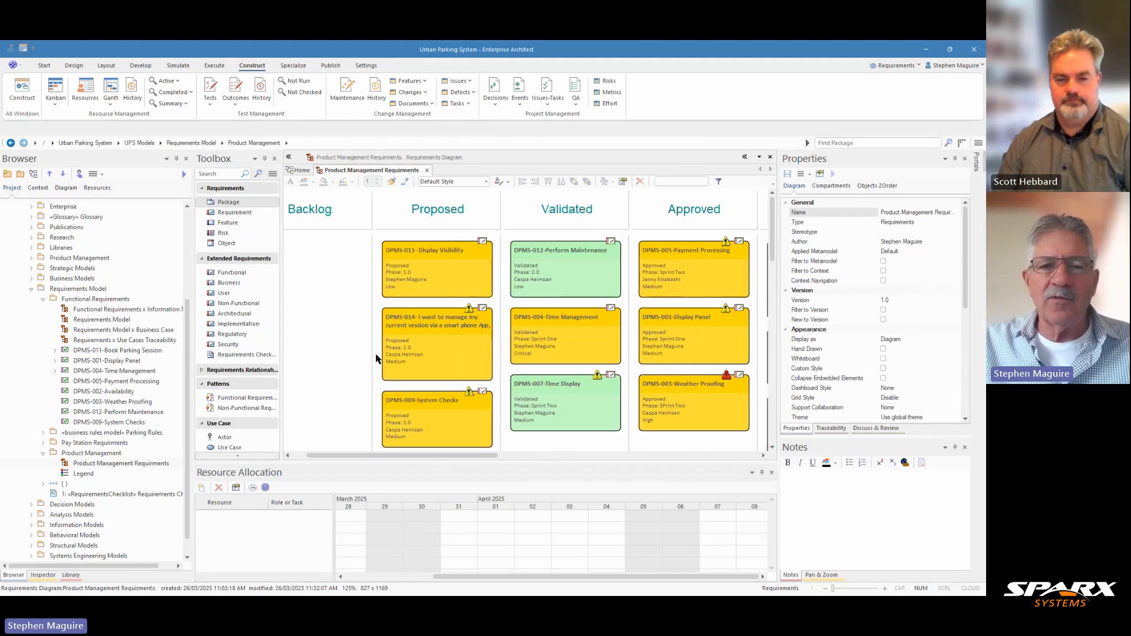
- Enable Underfill Highlight in the Kanban's appearance settings, then apply and accept the change
right_click(350, 323)
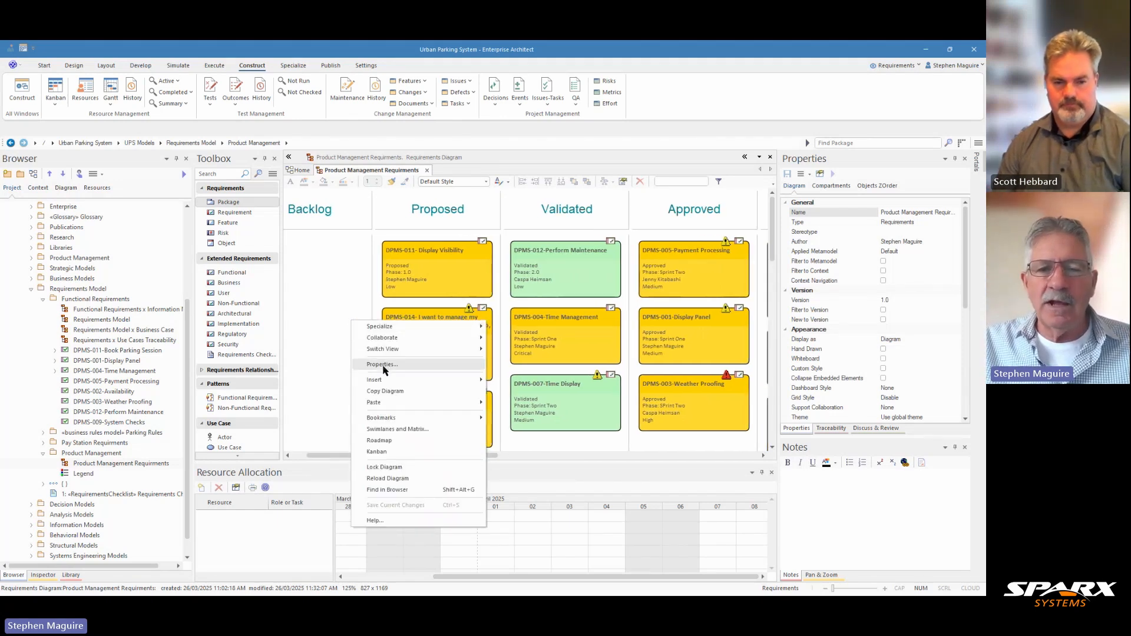
left_click(377, 452)
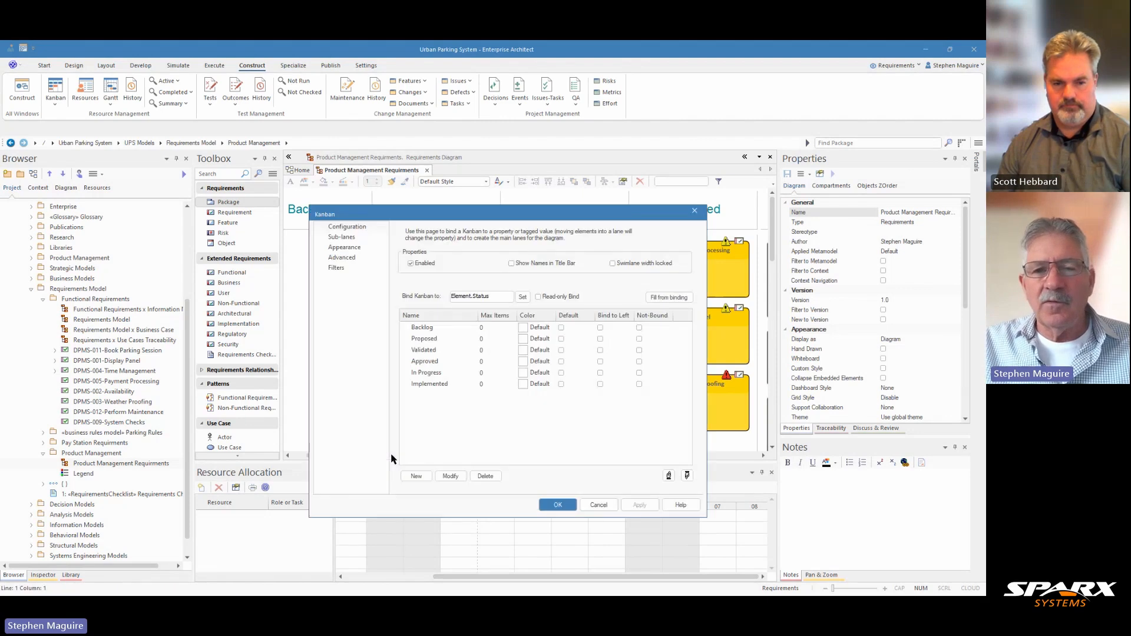
left_click(346, 248)
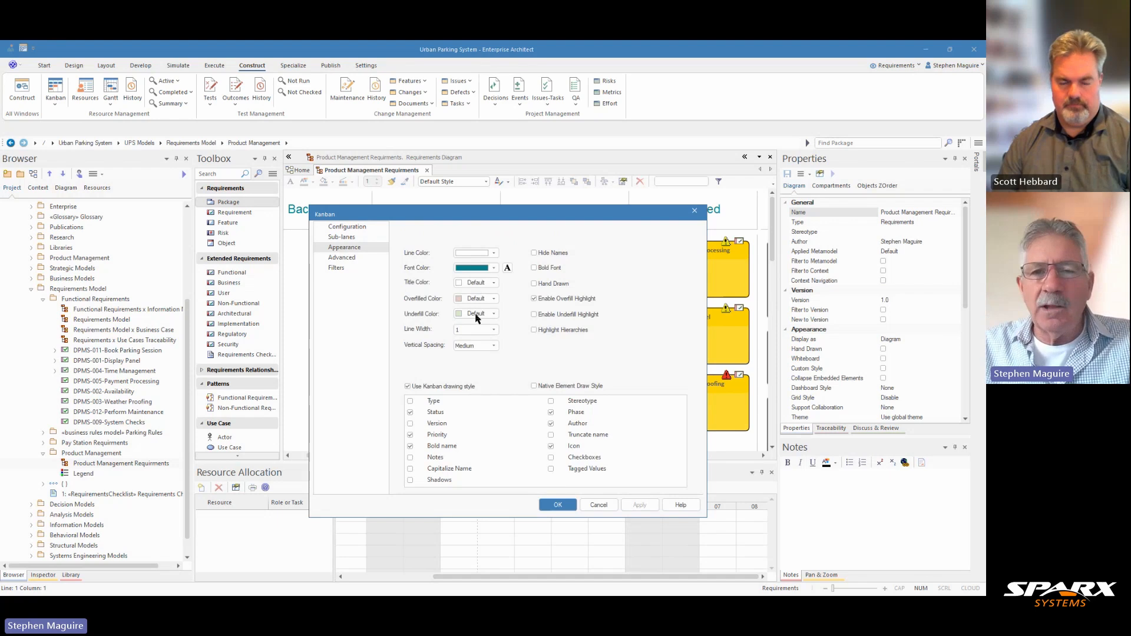
left_click(534, 315)
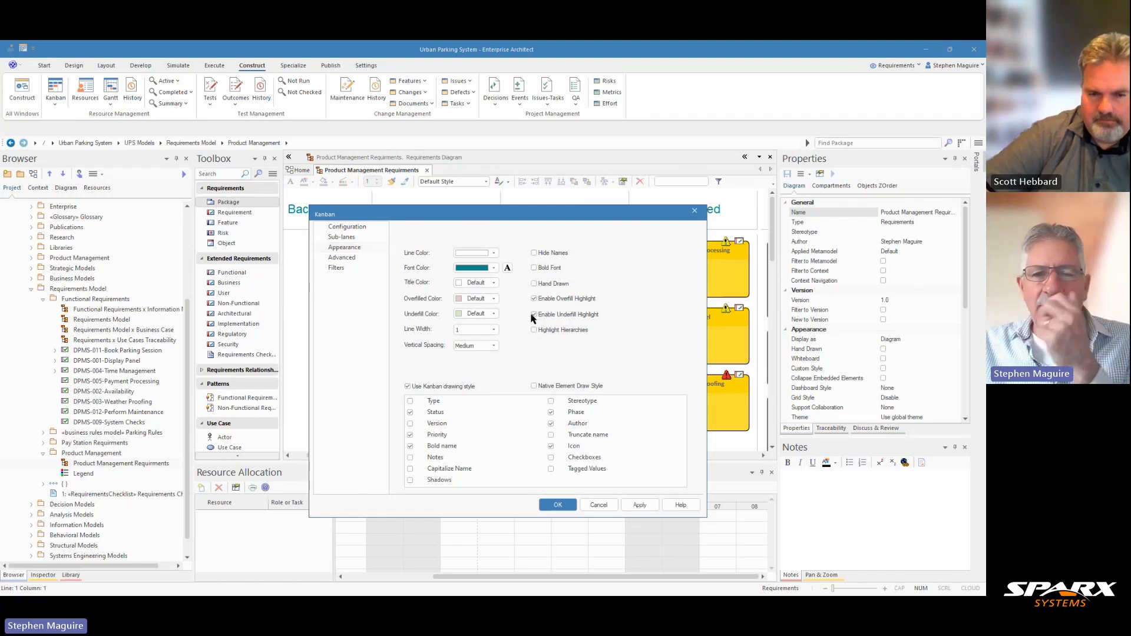
left_click(640, 507)
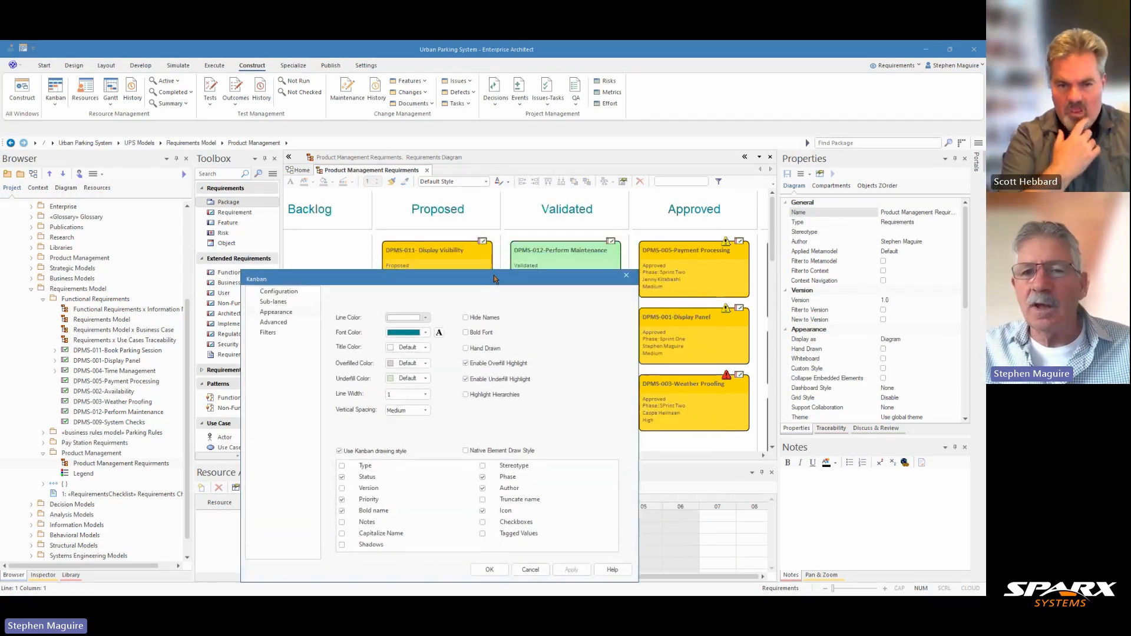
left_click(513, 505)
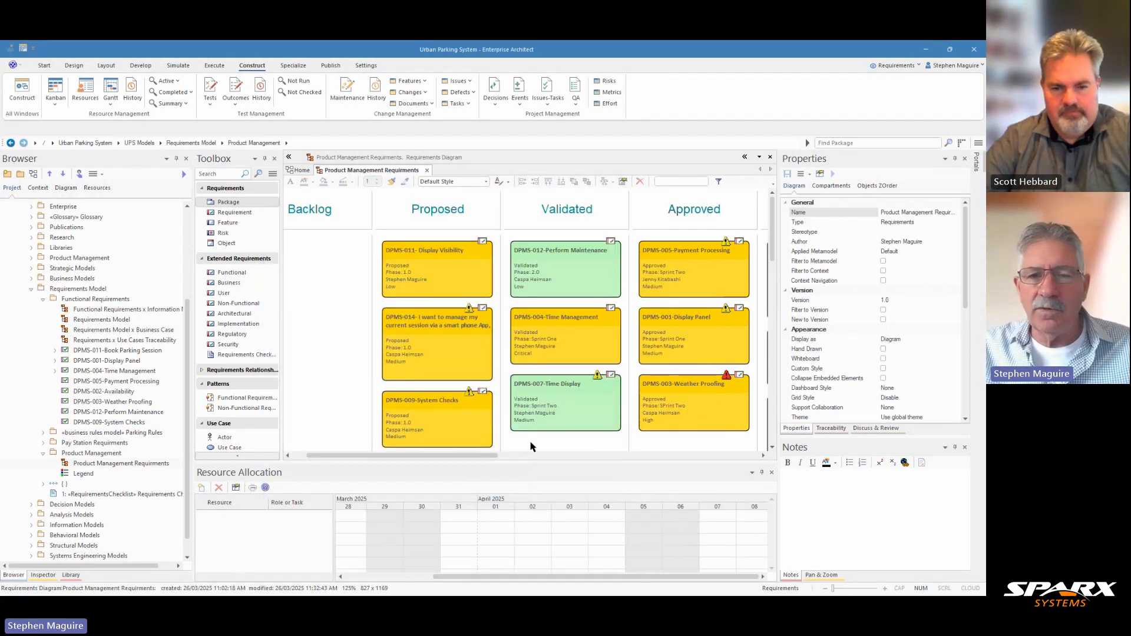
- Set the In Progress lane's maximum items to 3 in the Kanban configuration and accept the settings
left_click_drag(478, 456, 553, 463)
scroll(595, 387, "down", 3)
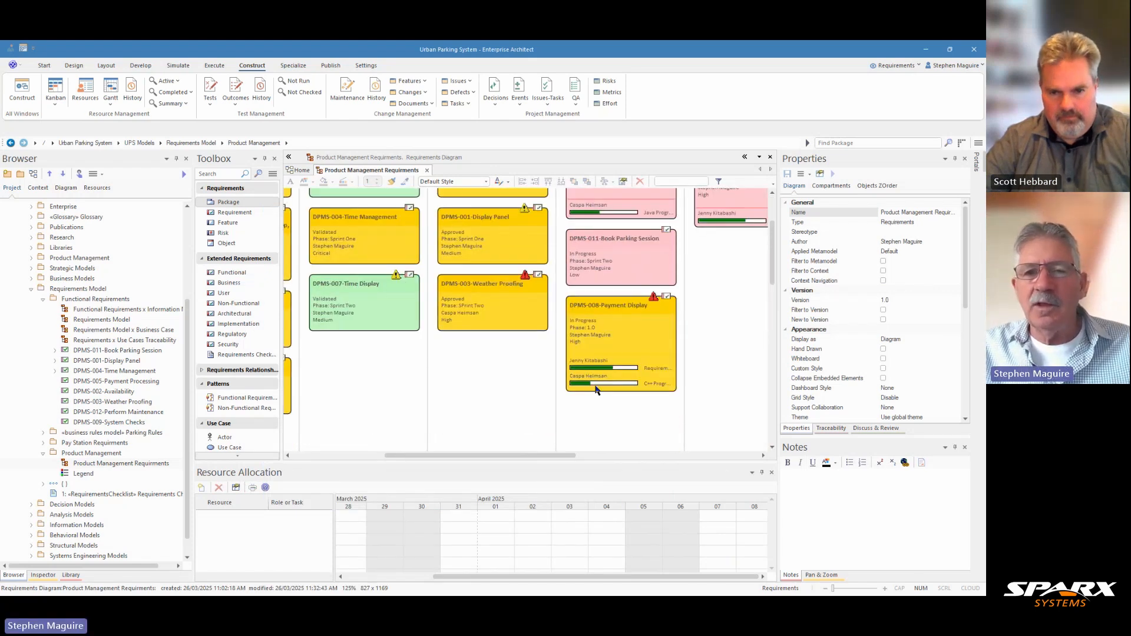
scroll(595, 387, "up", 3)
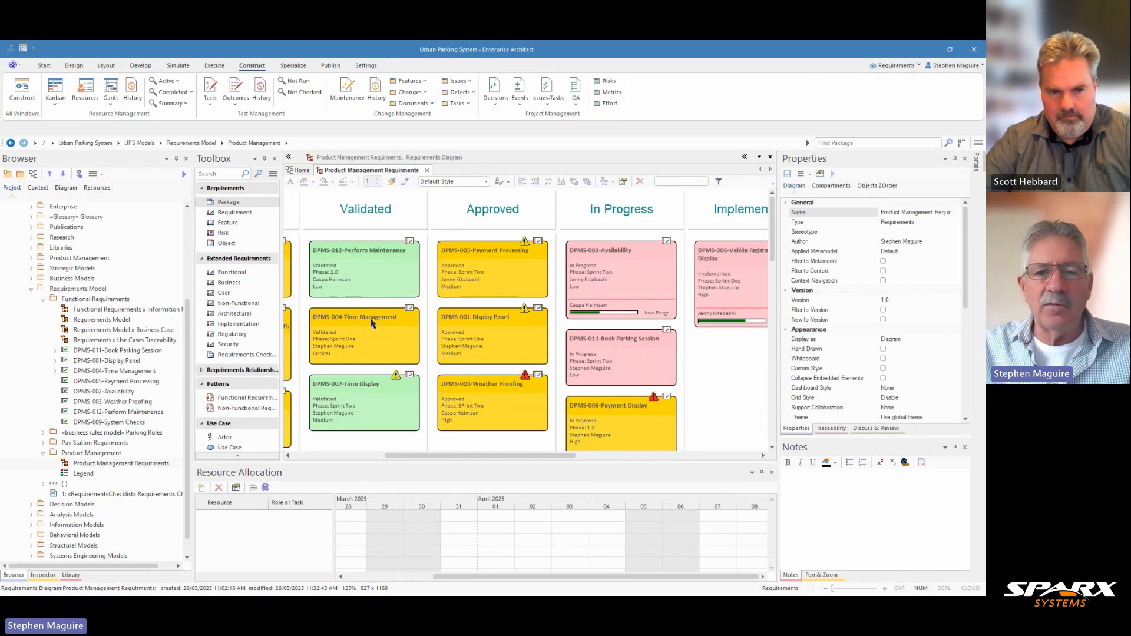
right_click(710, 370)
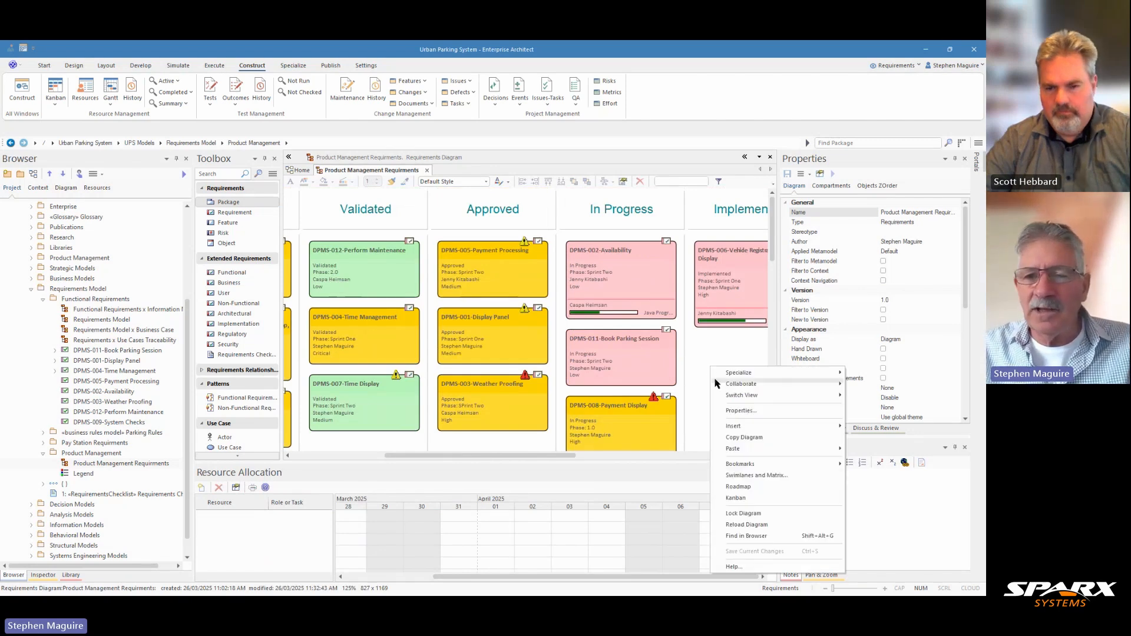
left_click(745, 501)
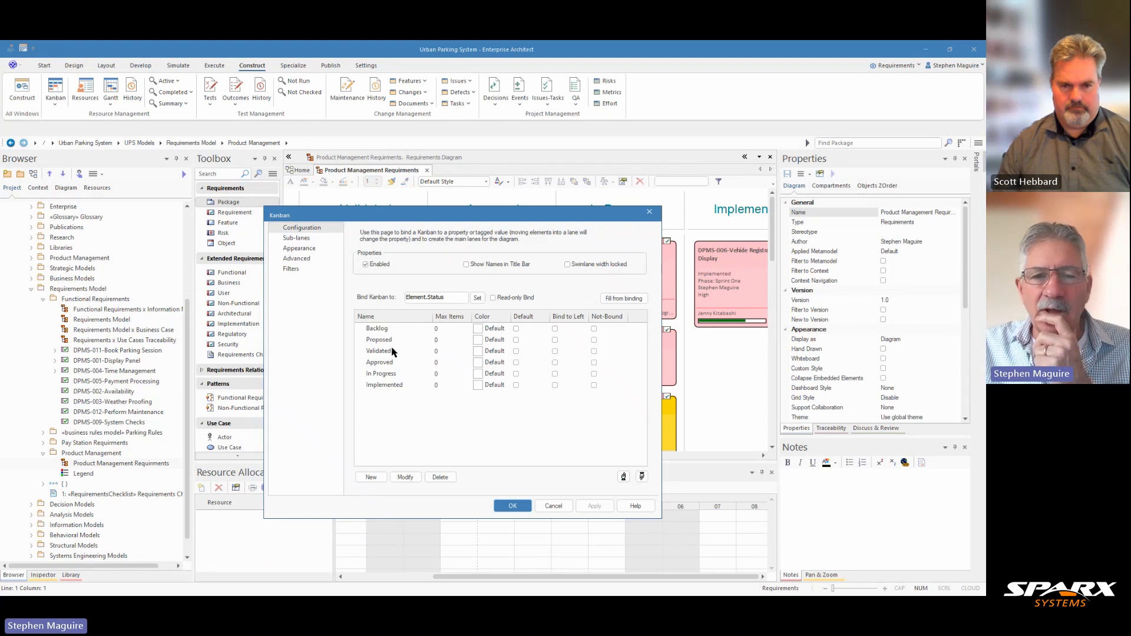
left_click(387, 373)
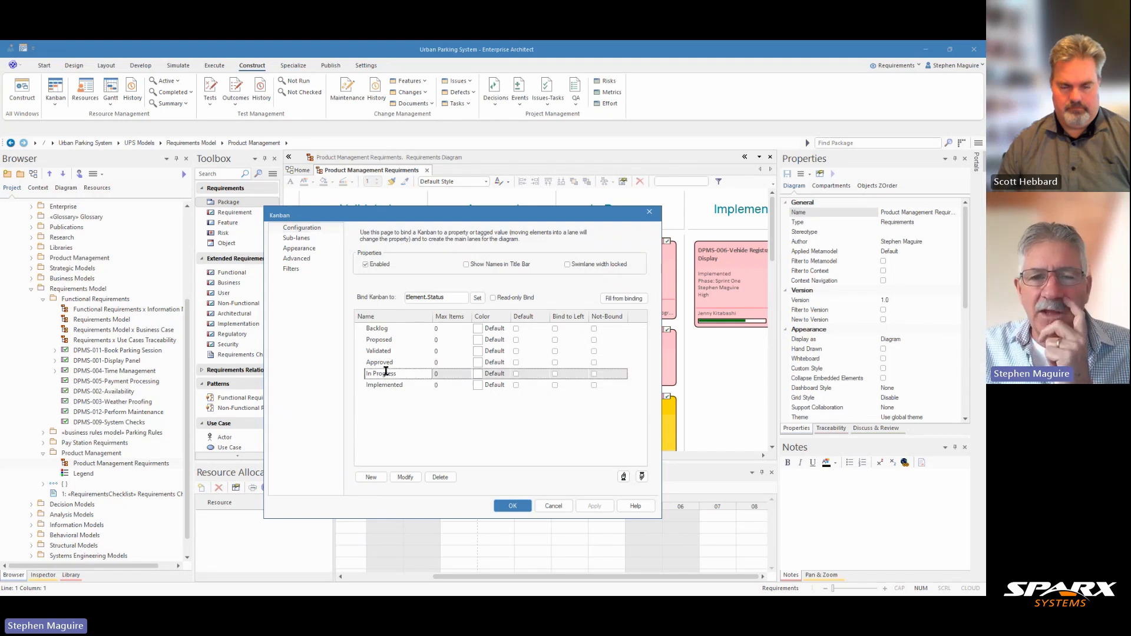
left_click(459, 375)
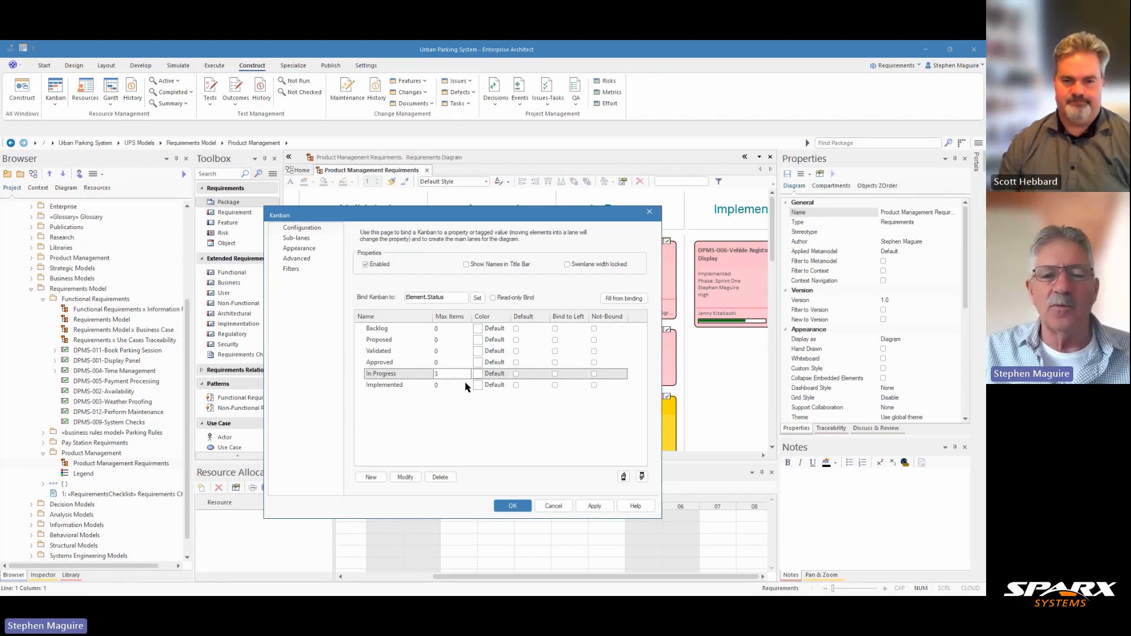
left_click(512, 506)
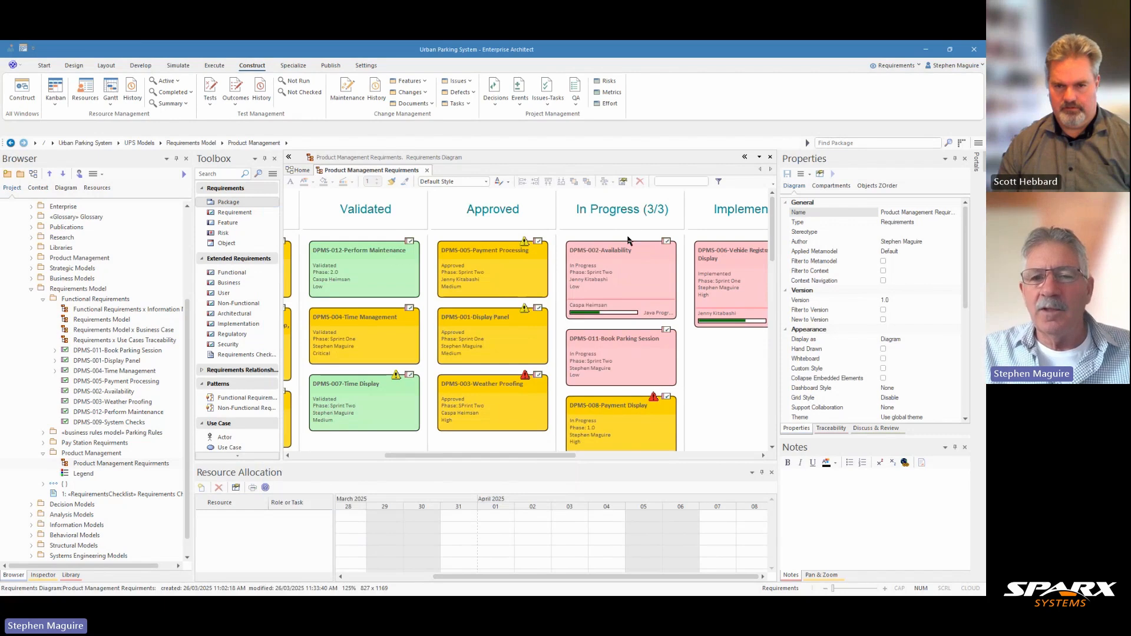
- Move the DPMS-011-Book Parking Session card from In Progress to Approved and close the Resource Allocation window
scroll(591, 414, "down", 2)
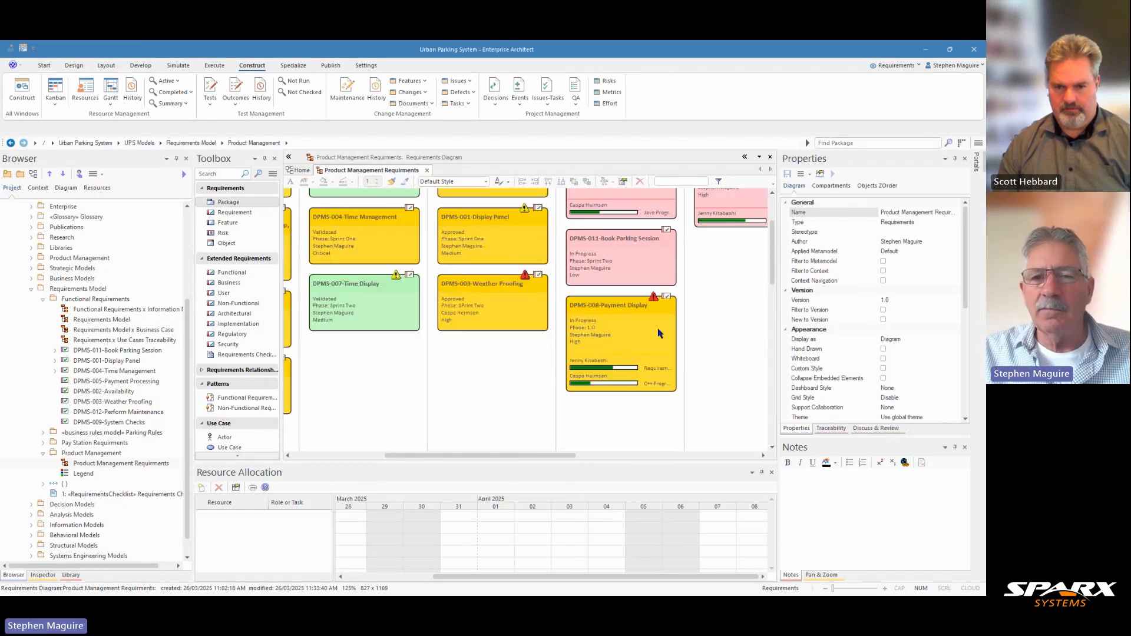
scroll(658, 329, "up", 2)
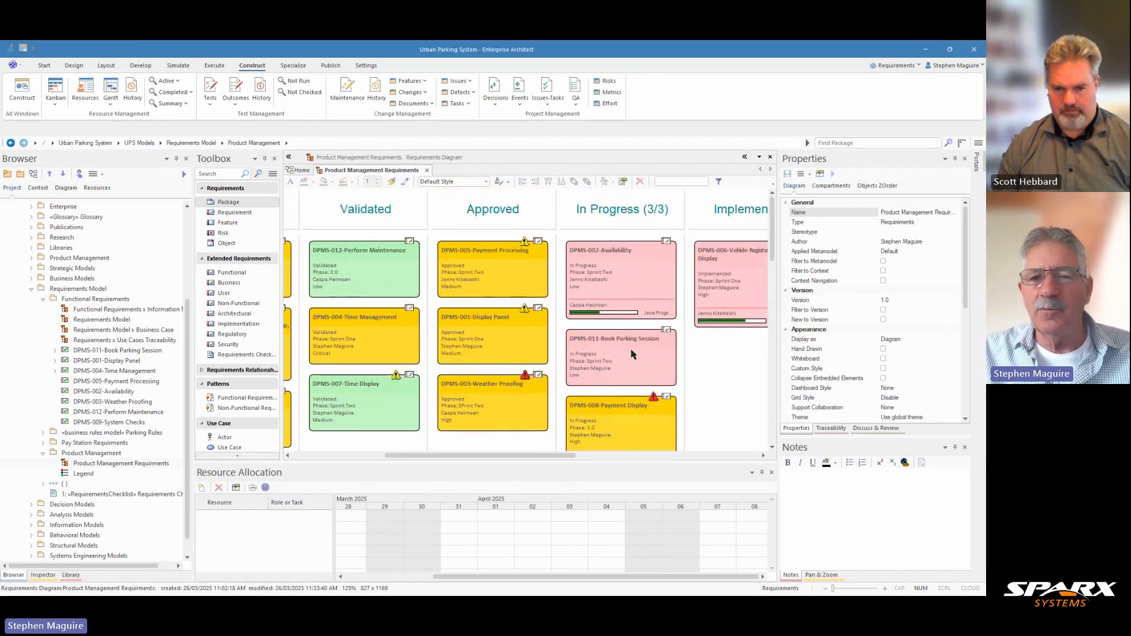
left_click_drag(632, 354, 504, 468)
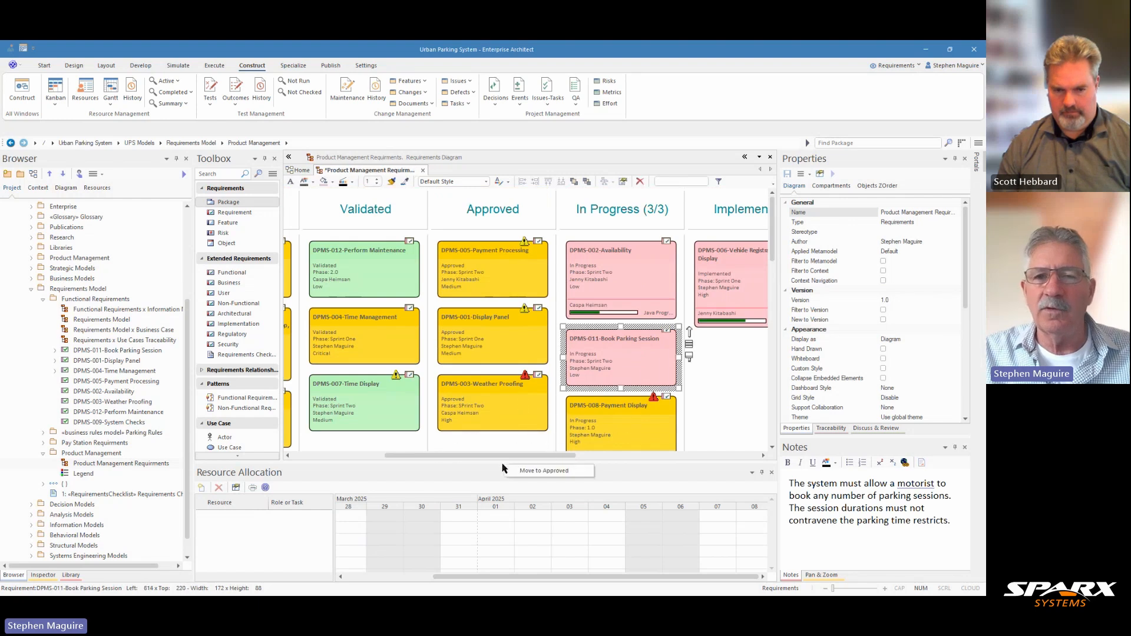
left_click(548, 472)
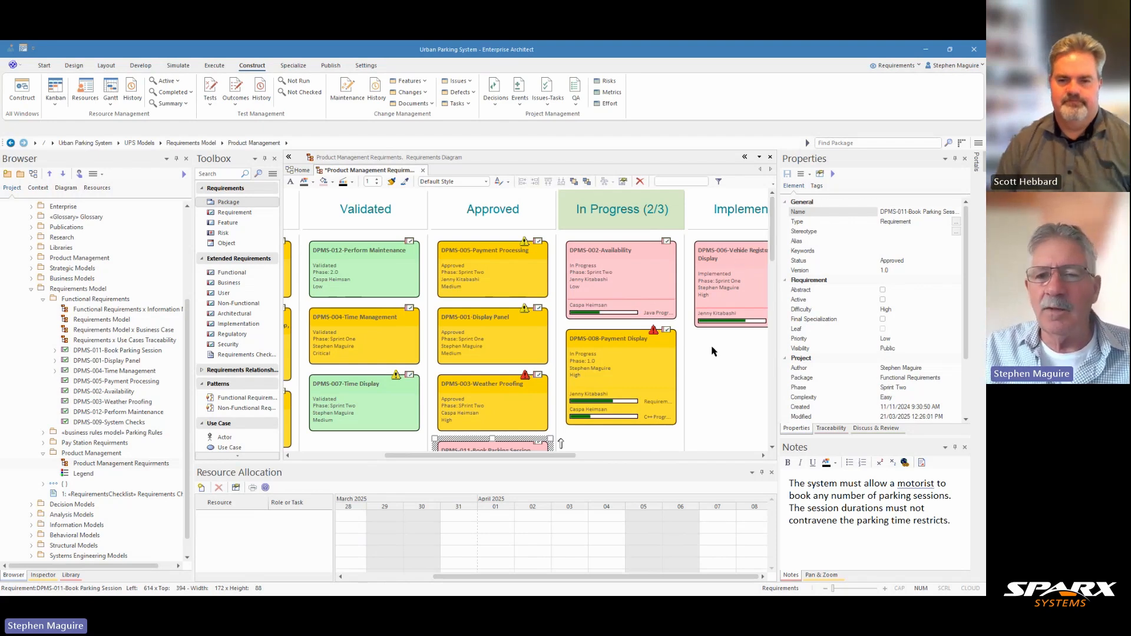
left_click(771, 473)
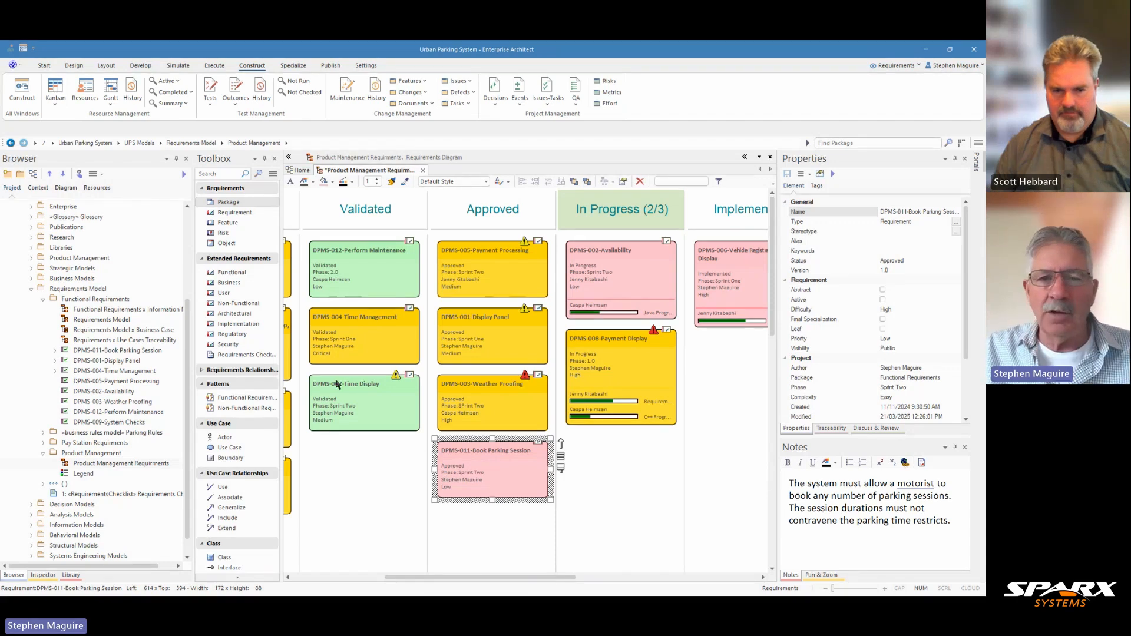
- Move DPMS-007-Time Display to Approved, return DPMS-011-Book Parking Session to In Progress, and move DPMS-007 into In Progress as well
mouse_move(355, 401)
left_mouse_down()
mouse_move(486, 531)
mouse_move(517, 540)
left_mouse_up()
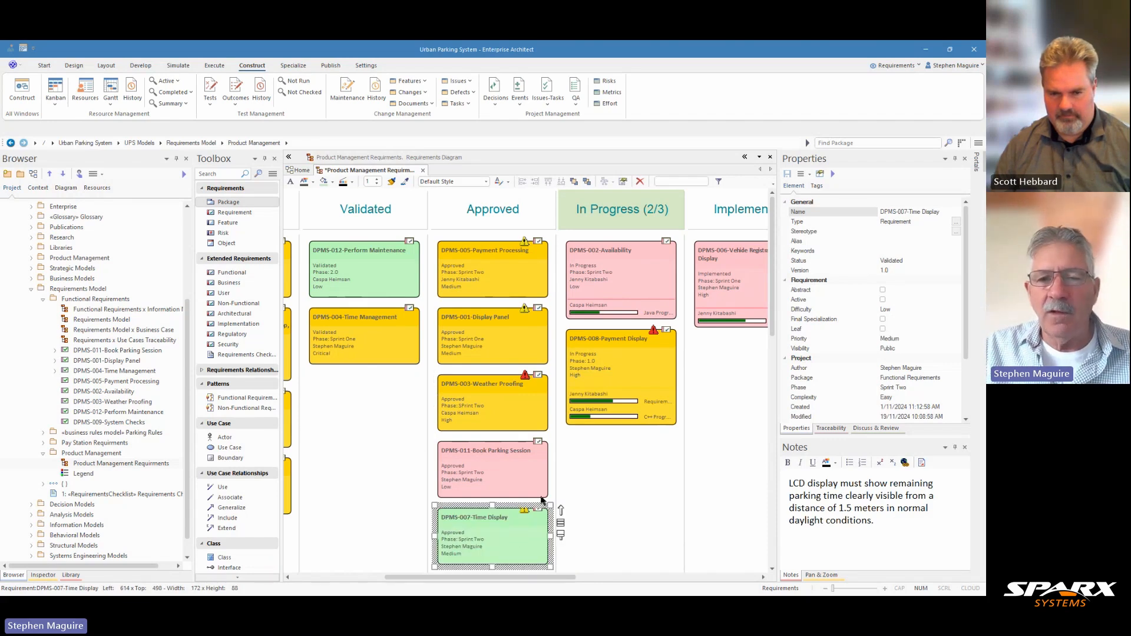
left_click_drag(509, 476, 655, 480)
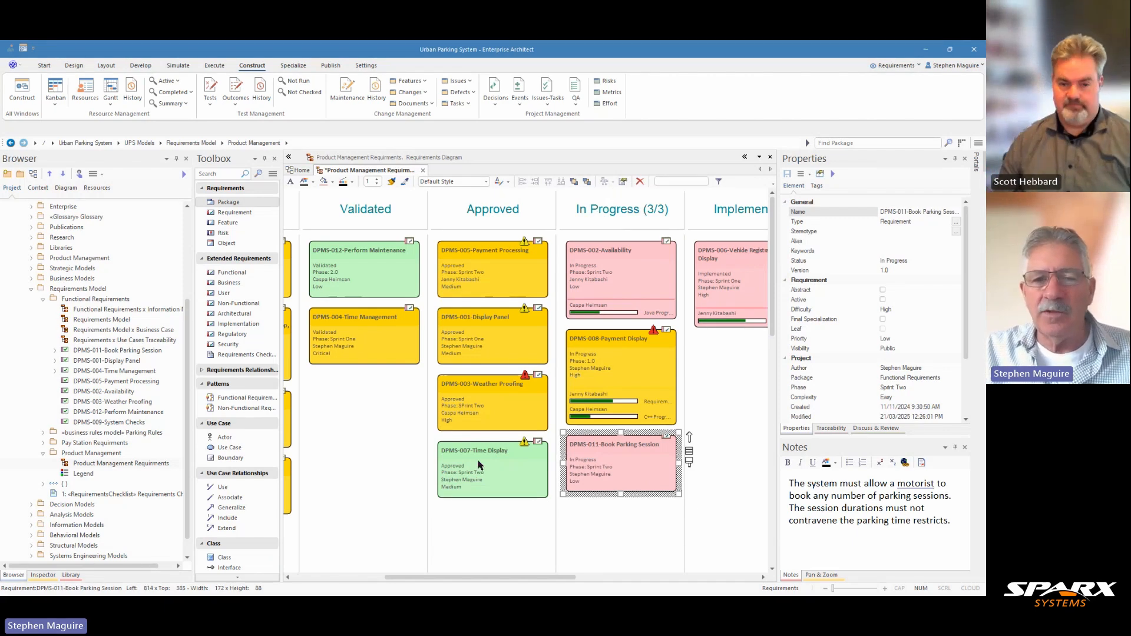
left_click_drag(480, 465, 630, 533)
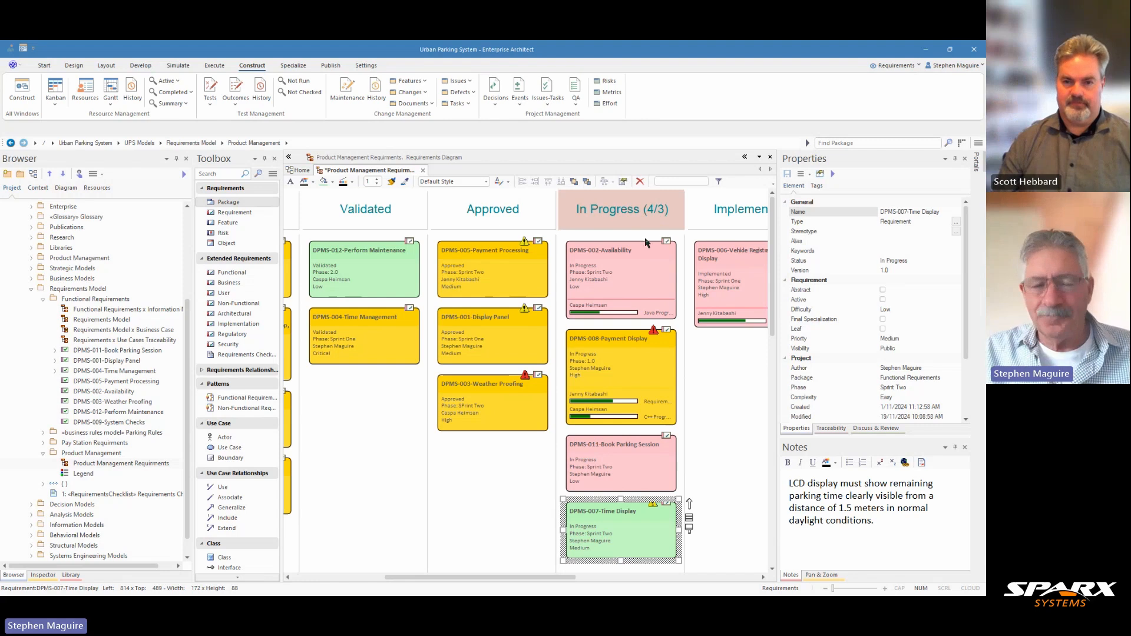
left_click_drag(517, 581, 535, 581)
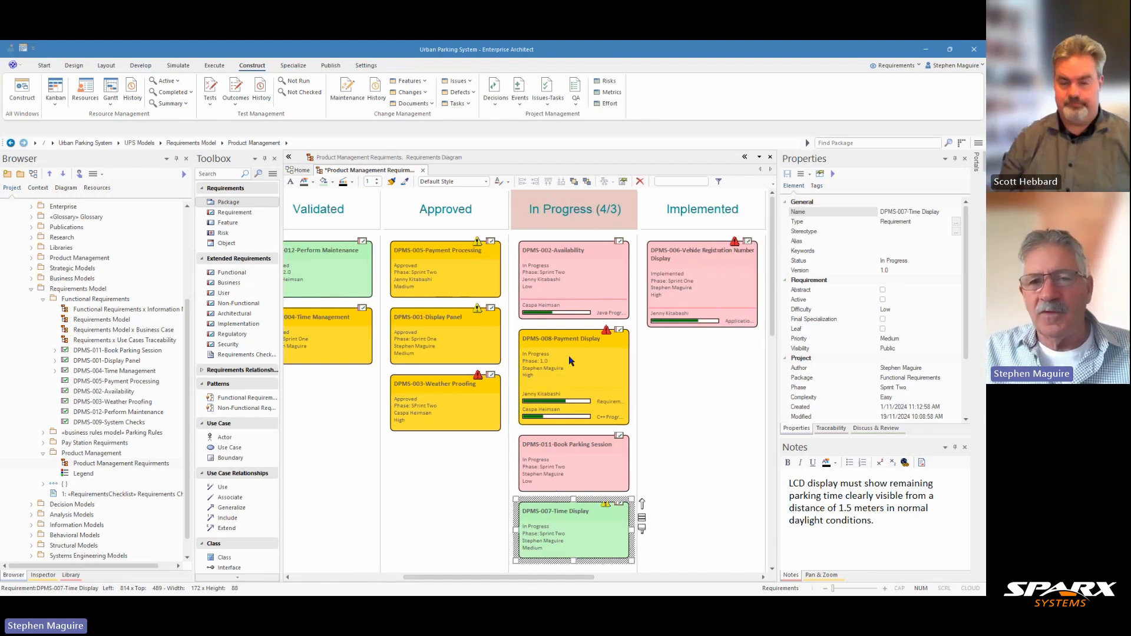
- Set the Java Programmer resource's completion on DPMS-002-Availability to 100% and accept the change
left_click(555, 296)
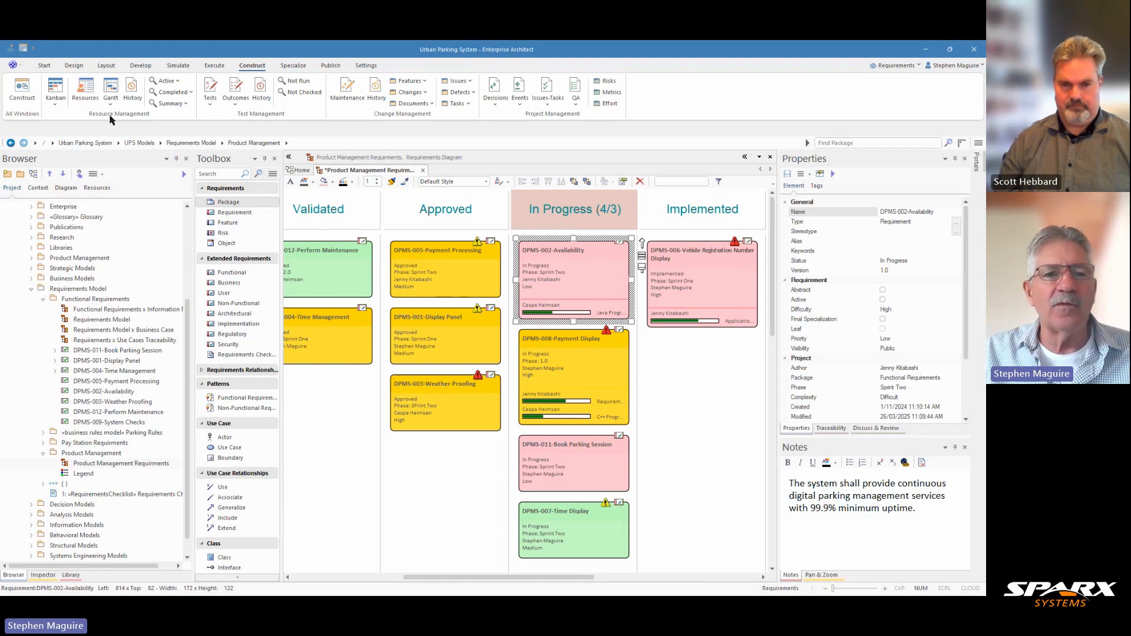
left_click(86, 90)
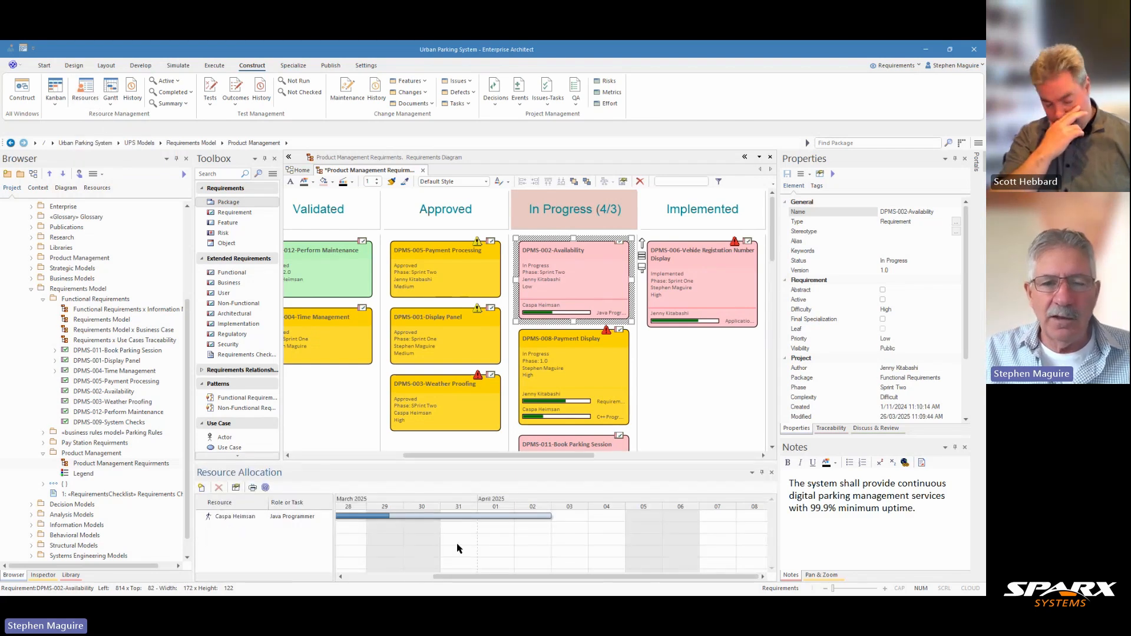
left_click(223, 519)
right_click(223, 520)
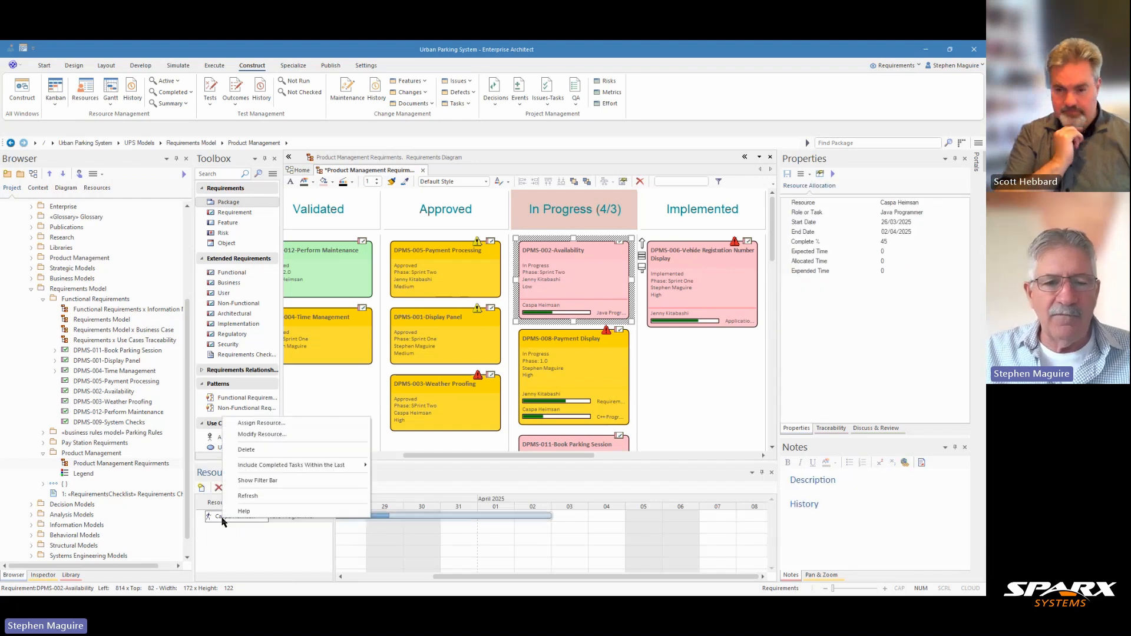
left_click(263, 434)
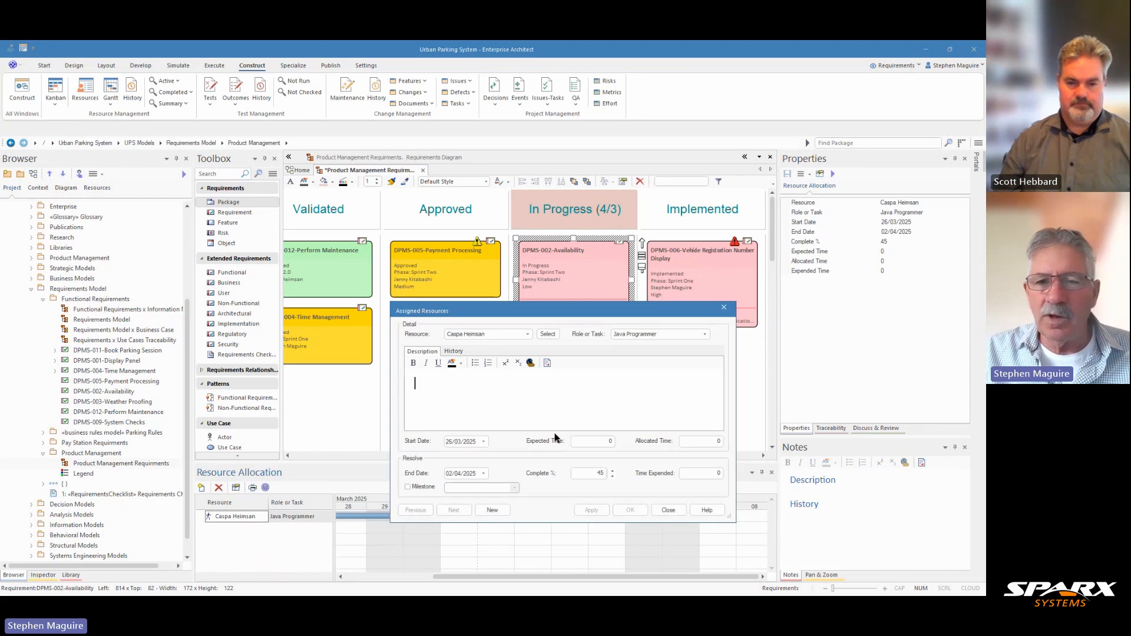
left_click(612, 472)
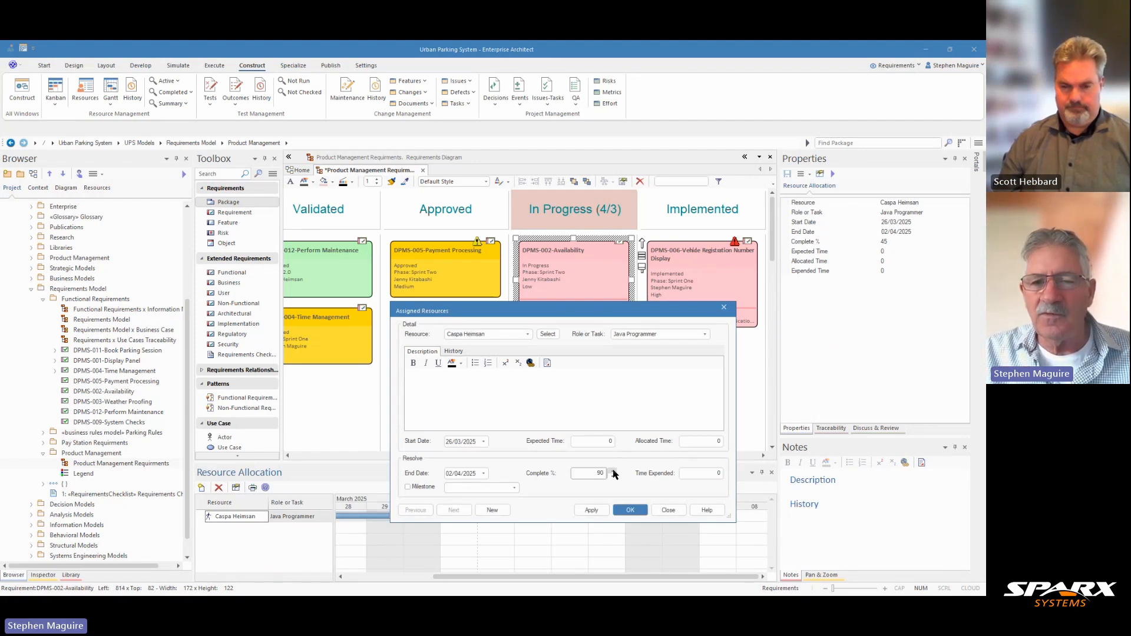
left_click(630, 510)
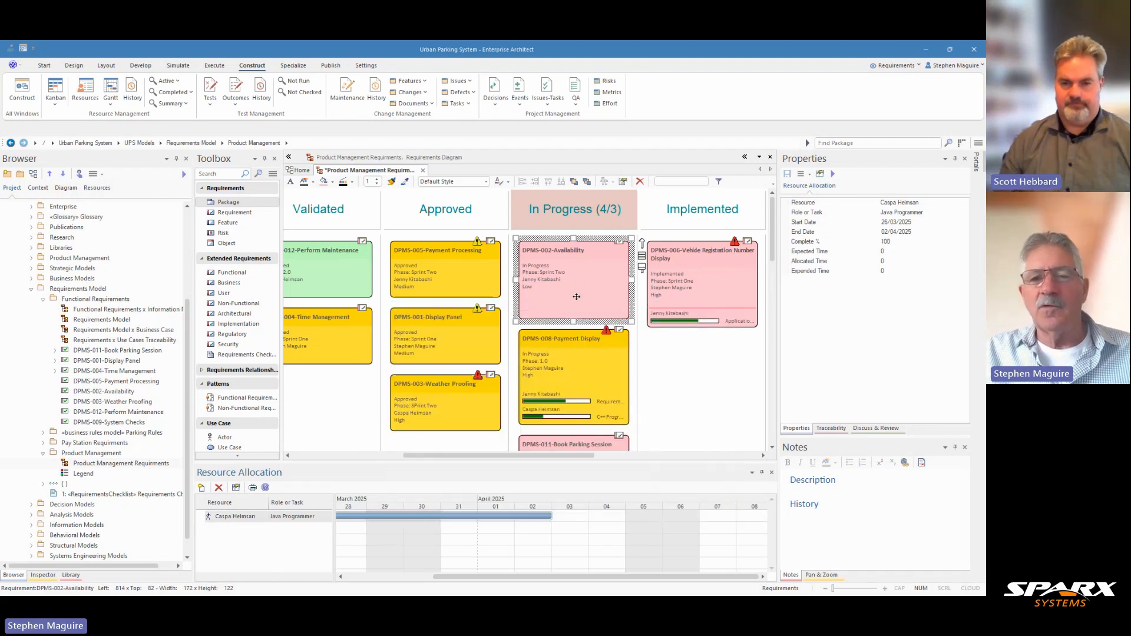
- Move the DPMS-002-Availability card from In Progress to Implemented
mouse_move(576, 296)
left_mouse_down()
mouse_move(691, 353)
mouse_move(706, 395)
left_mouse_up()
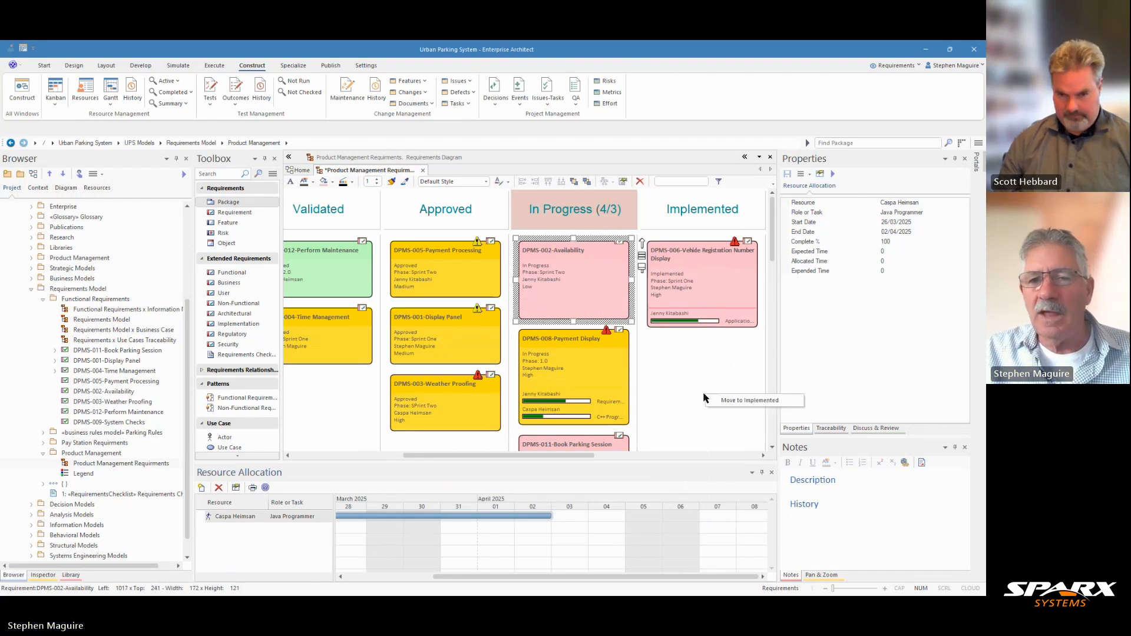
left_click(730, 401)
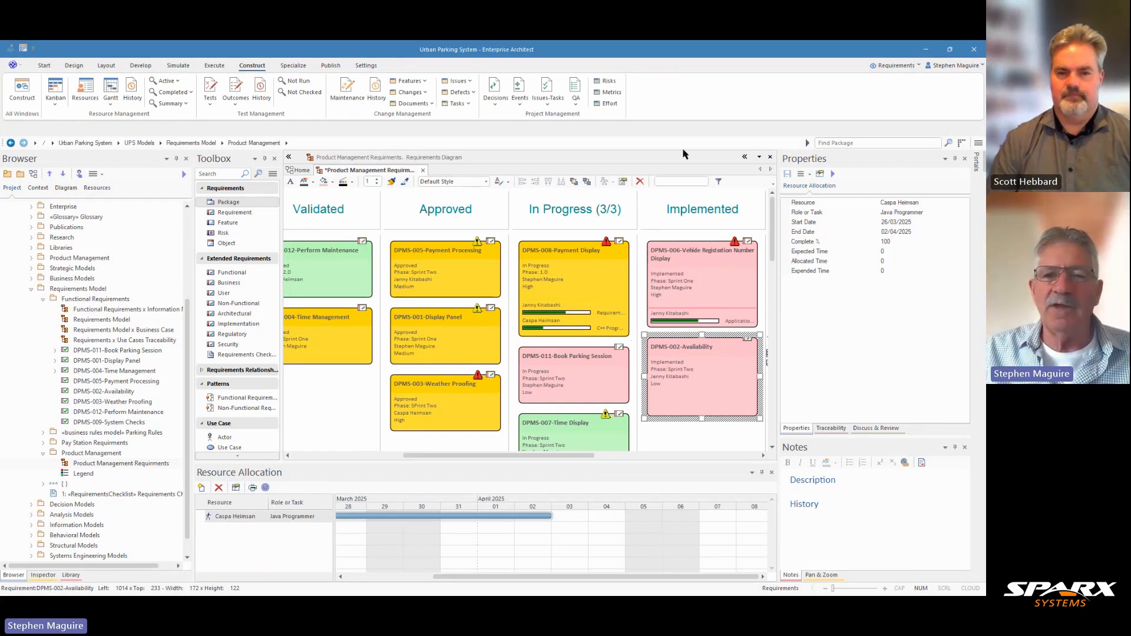
scroll(599, 265, "down", 3)
scroll(599, 265, "up", 3)
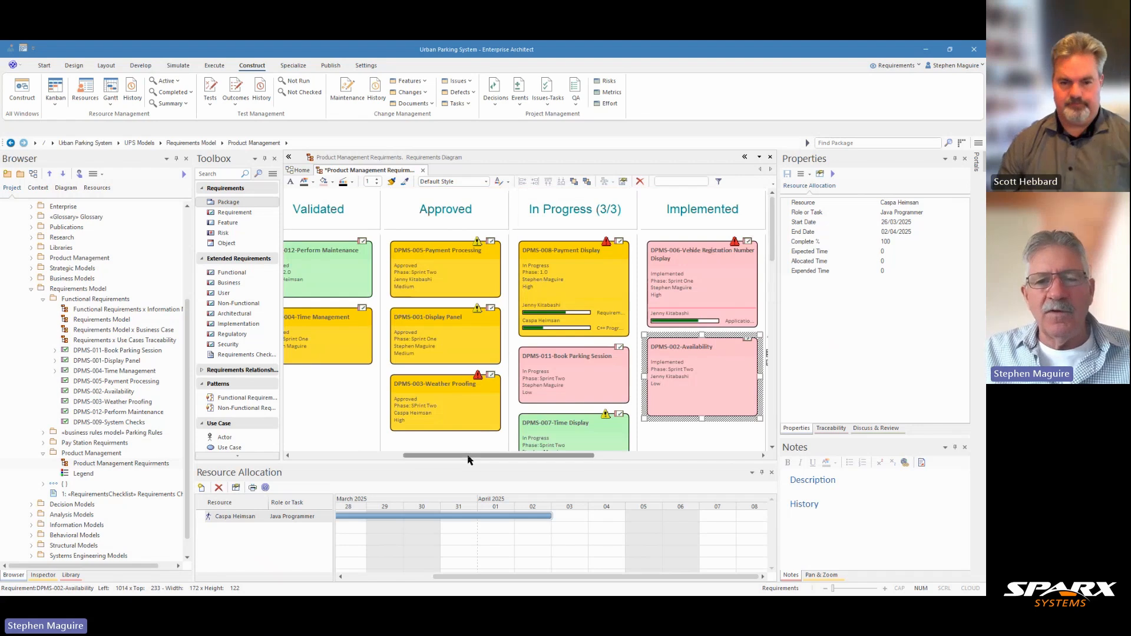
- Examine the properties and traceability relationships of DPMS-011-Book Parking Session, expanding the requirement it owns
left_click_drag(470, 455, 462, 457)
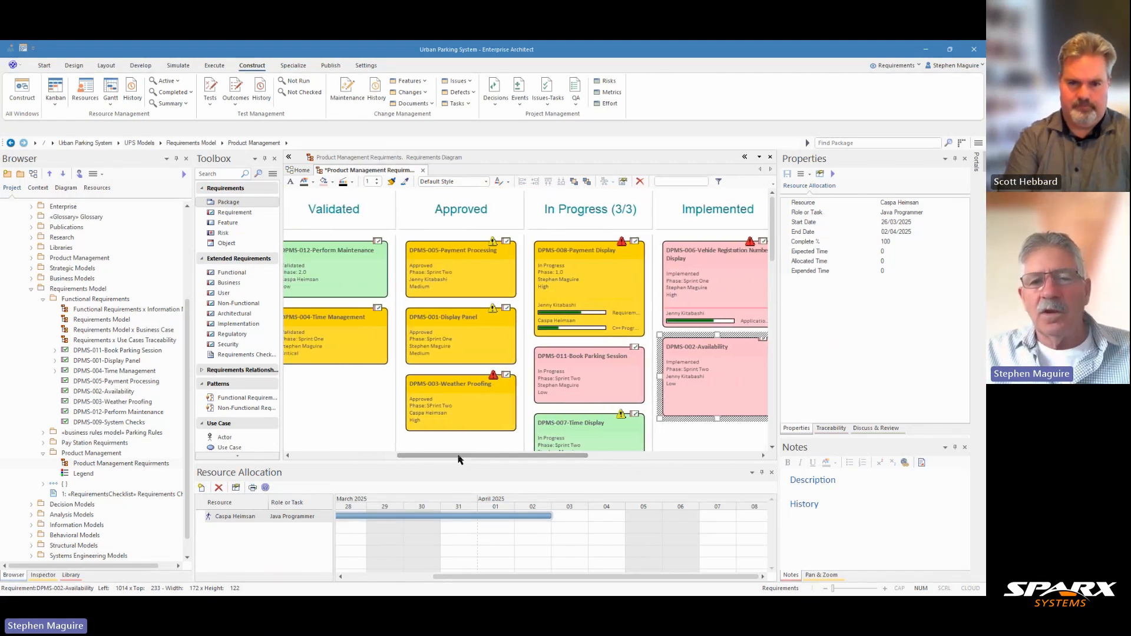
left_click(570, 371)
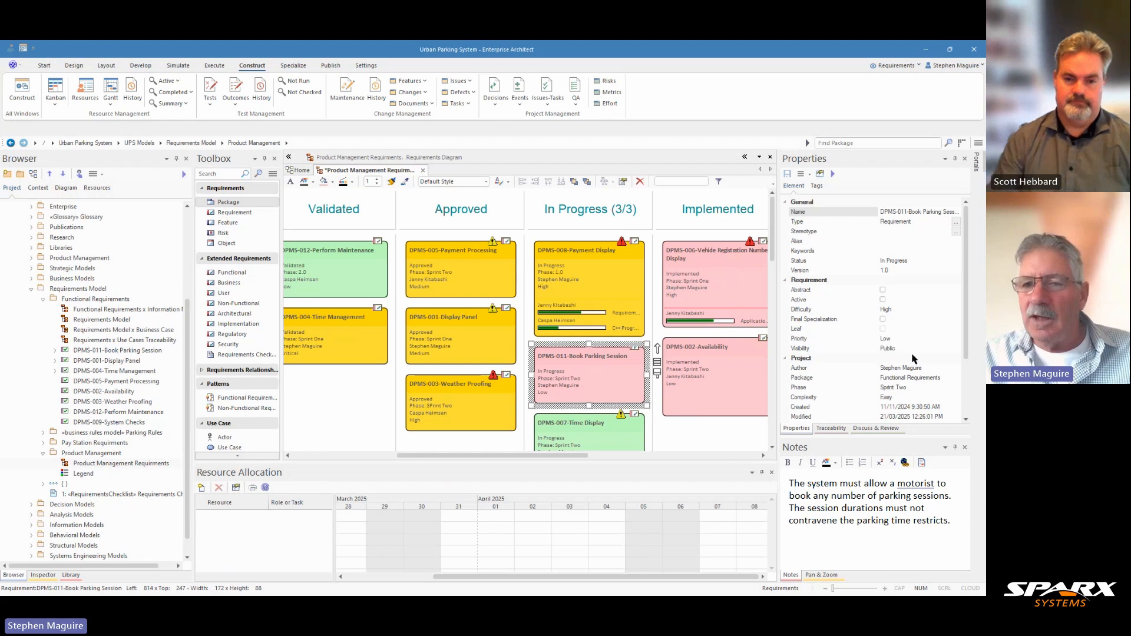
scroll(914, 360, "down", 1)
scroll(914, 361, "down", 2)
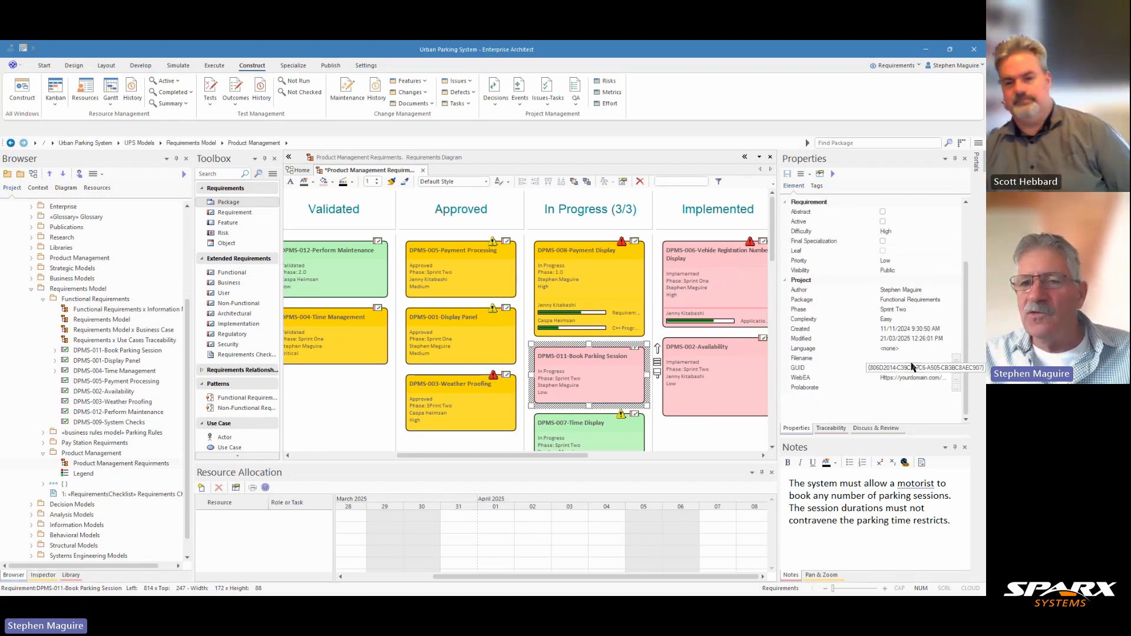
scroll(912, 367, "up", 2)
left_click(828, 430)
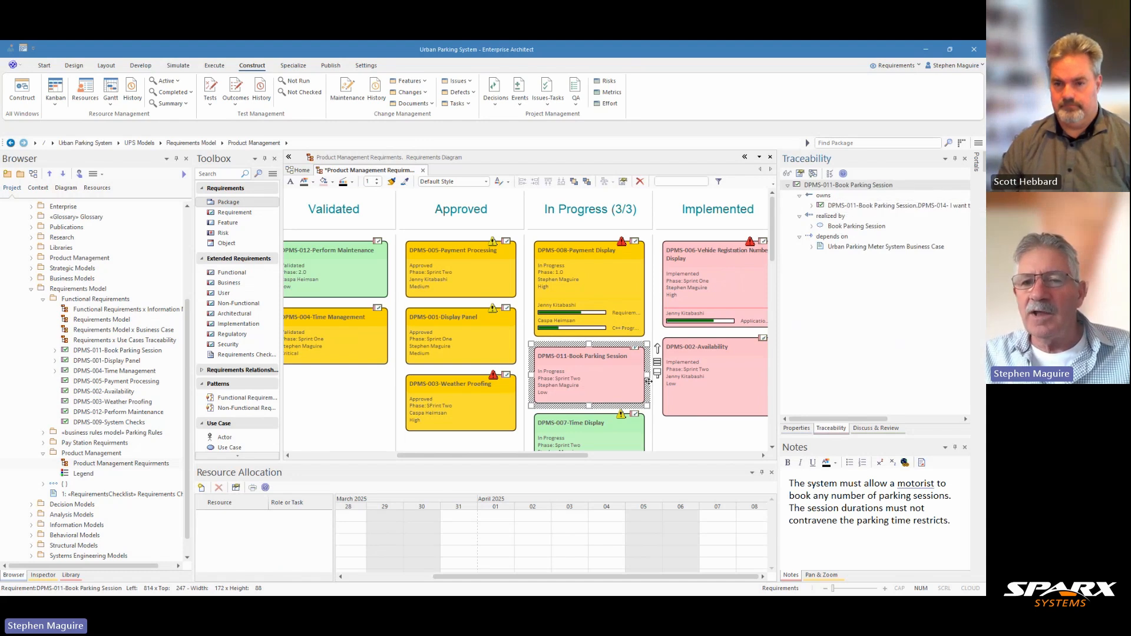
left_click(811, 205)
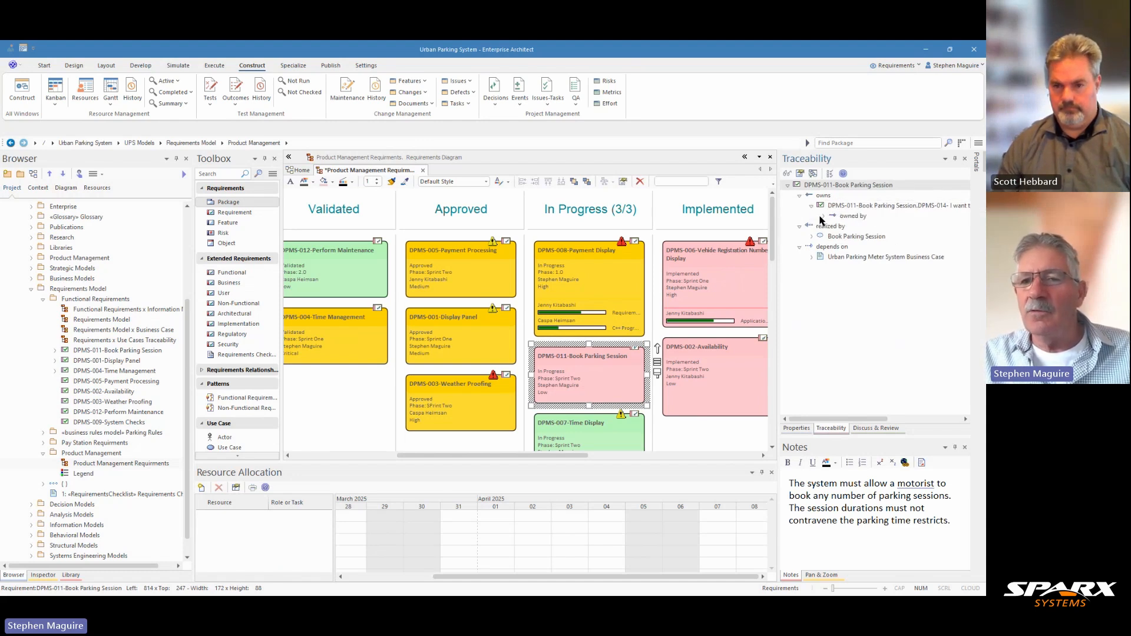
left_click(822, 216)
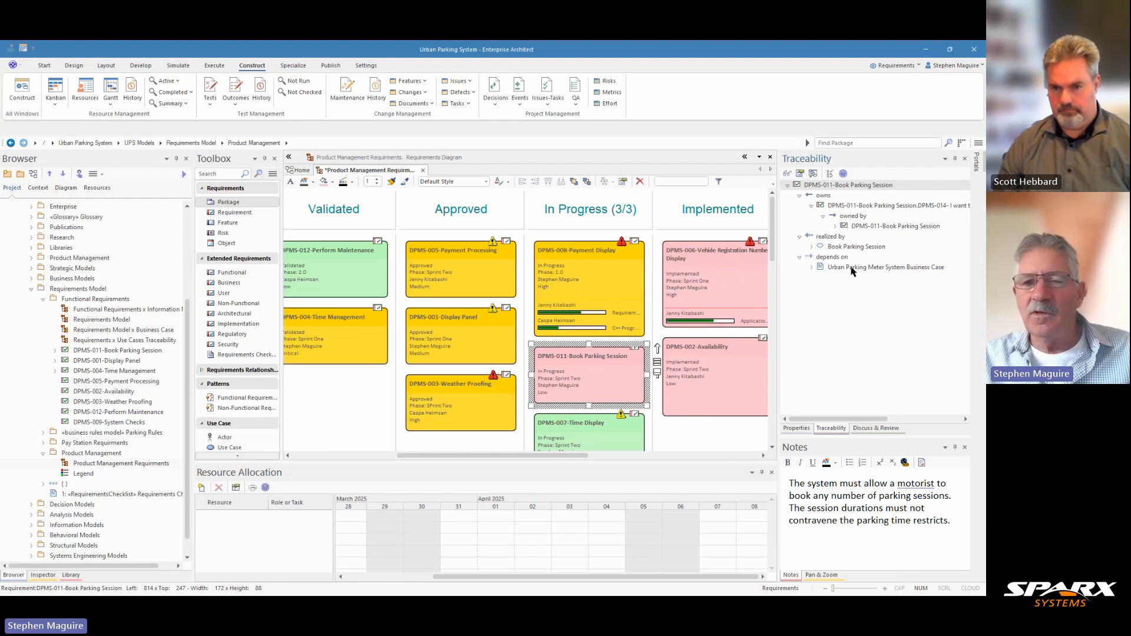
- Find DPMS-011-Book Parking Session in all diagrams, view it in System Views Parking Meter Session, and return to the Kanban diagram
right_click(605, 379)
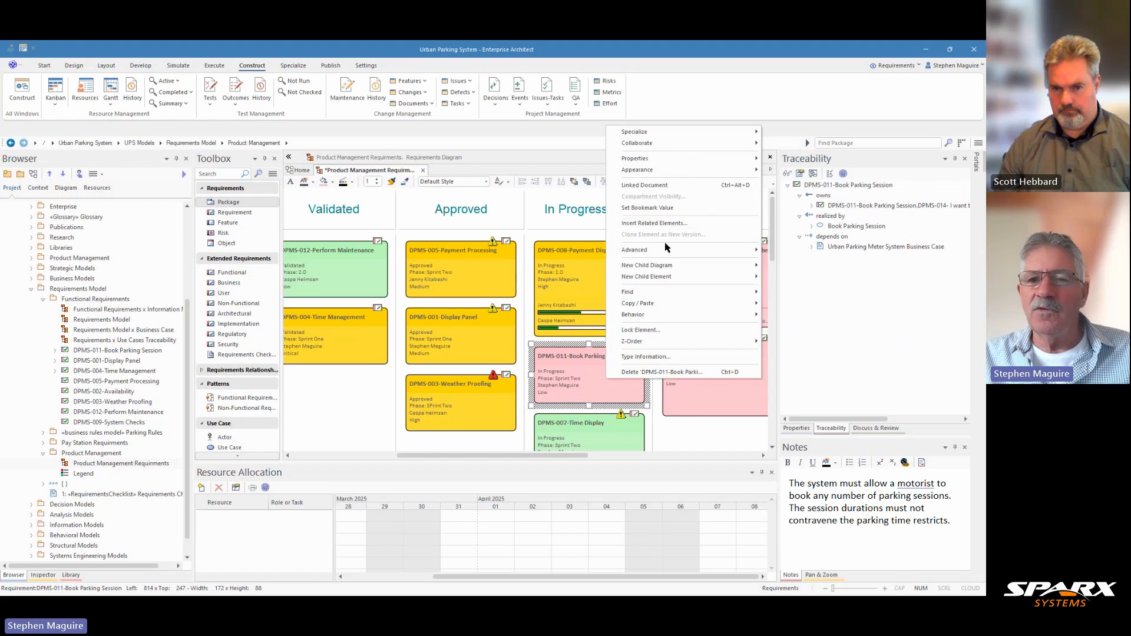
mouse_move(666, 294)
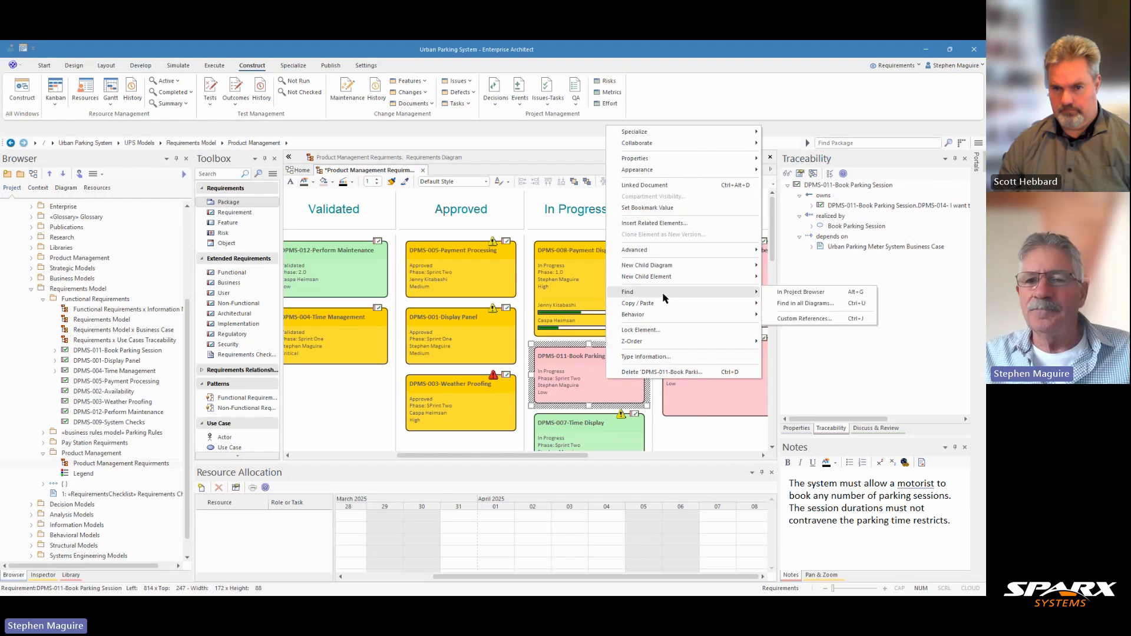
left_click(817, 303)
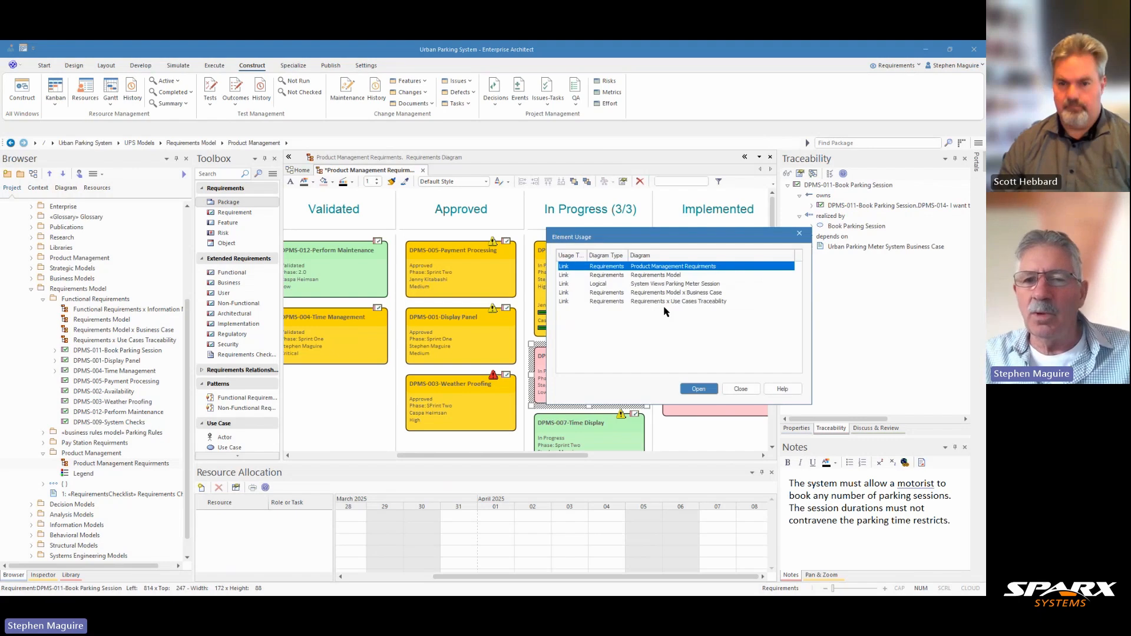
left_click(678, 284)
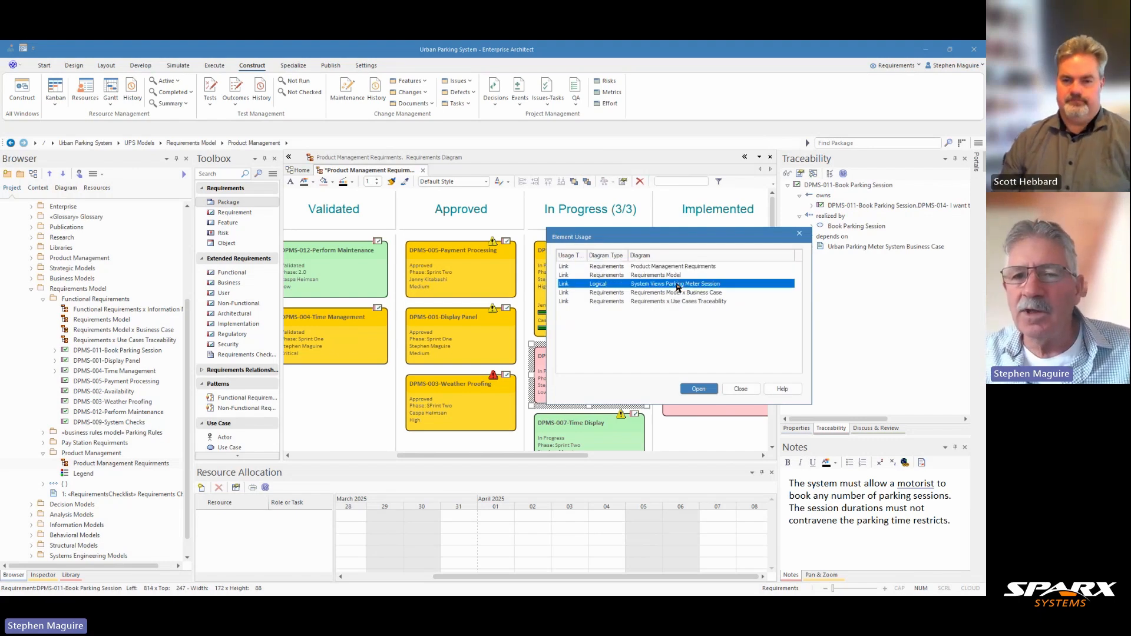
left_click(698, 389)
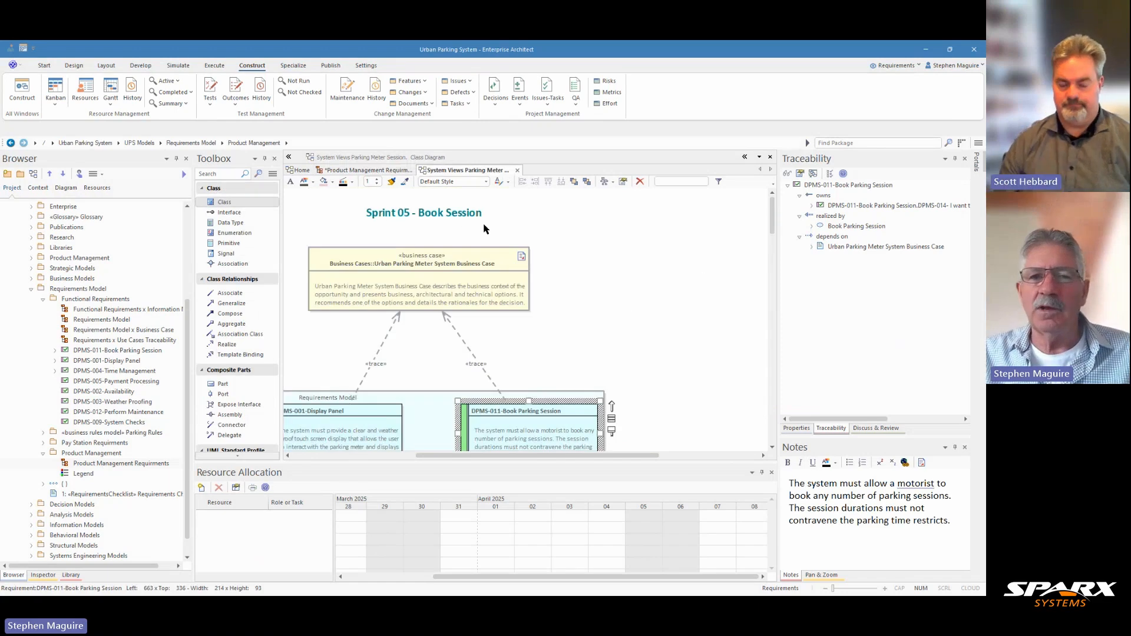
left_click(398, 174)
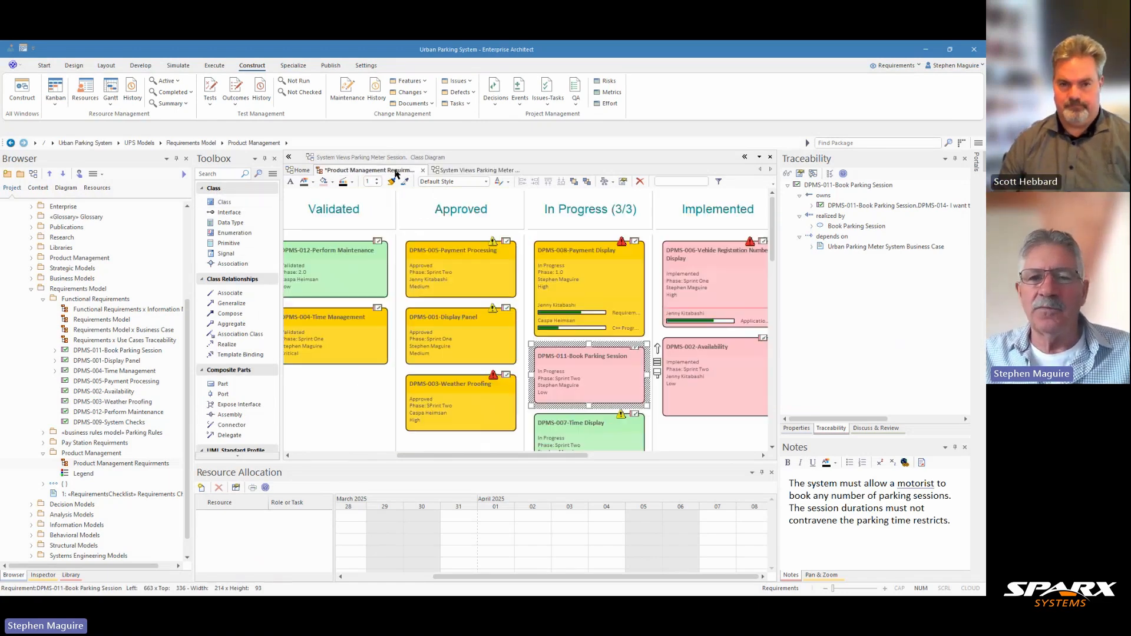
- Find DPMS-011-Book Parking Session in all diagrams again, examine the Requirements x Use Cases Traceability diagram, and return to the Kanban
right_click(589, 393)
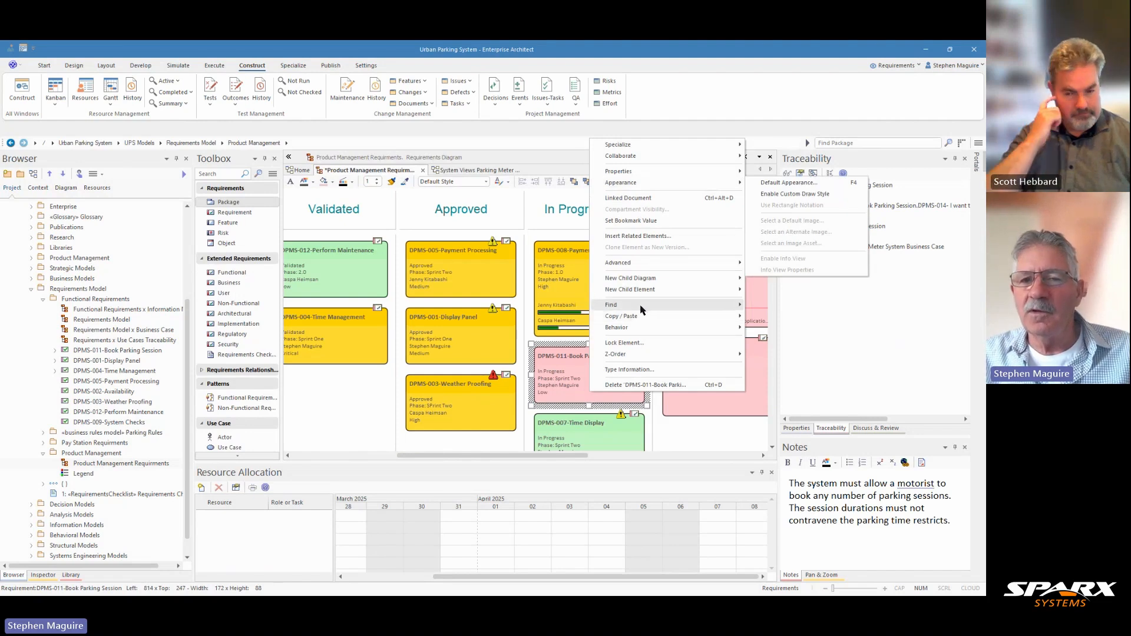
mouse_move(648, 306)
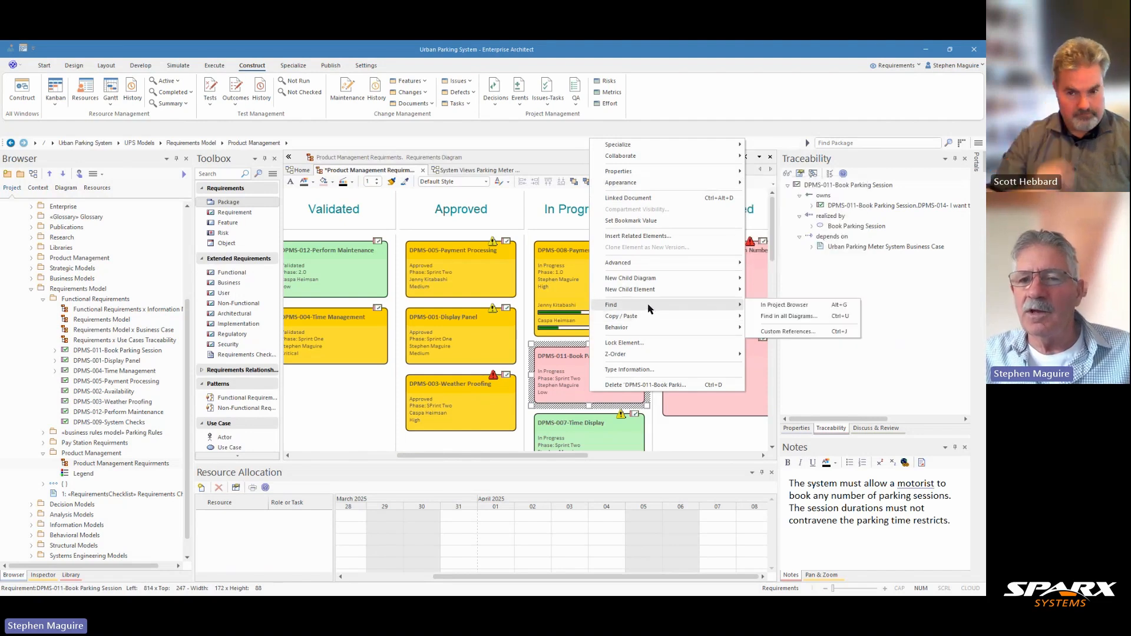
left_click(770, 321)
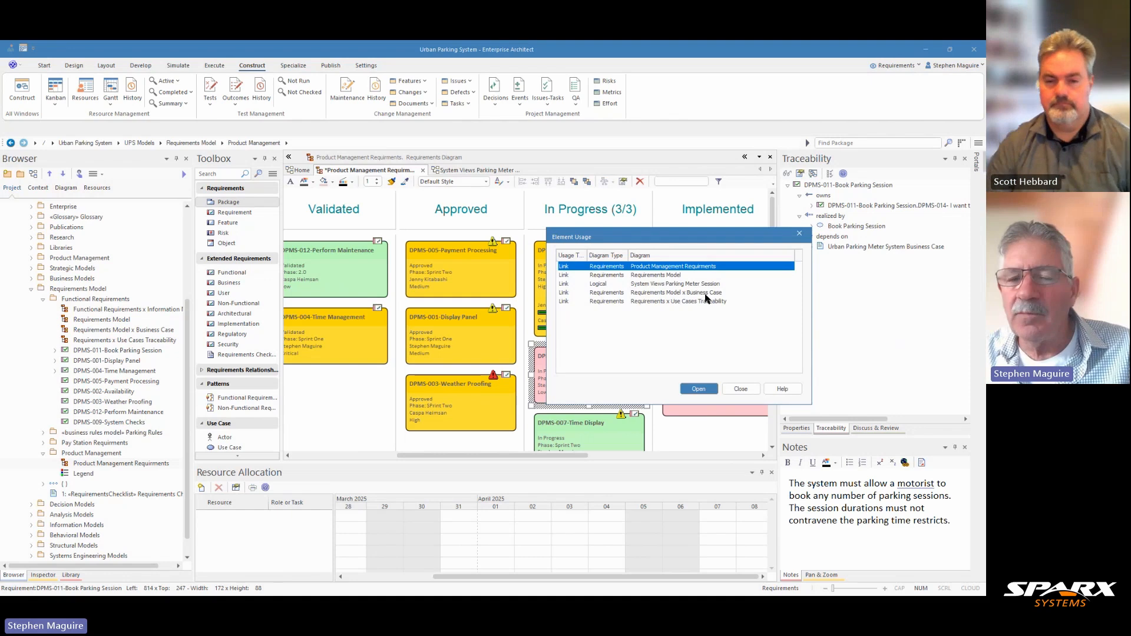
left_click(660, 303)
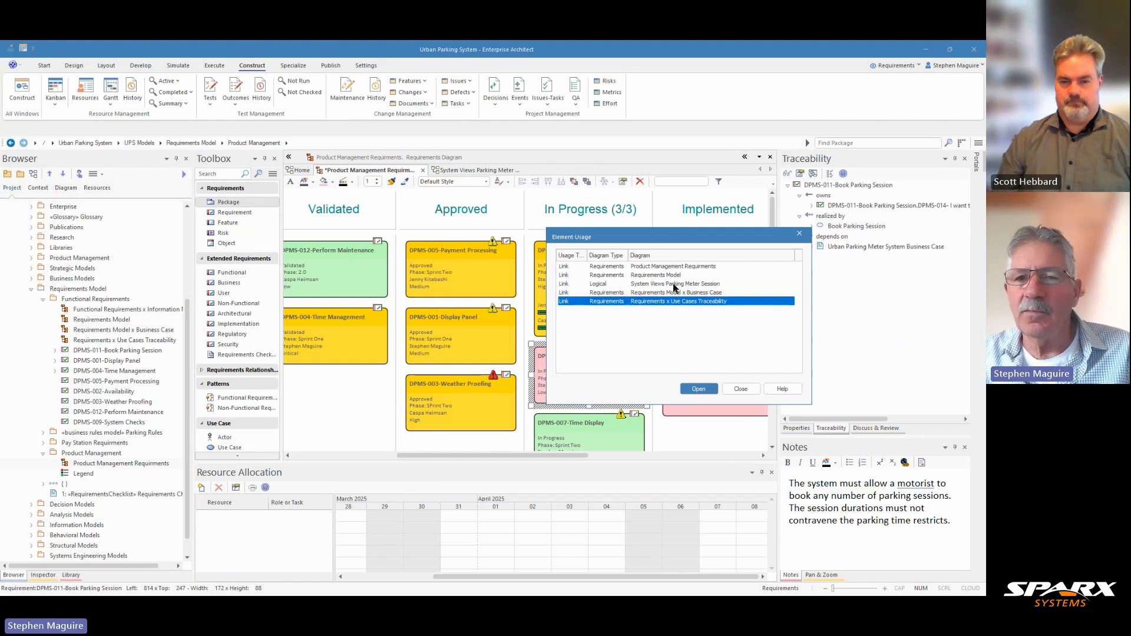
left_click(696, 390)
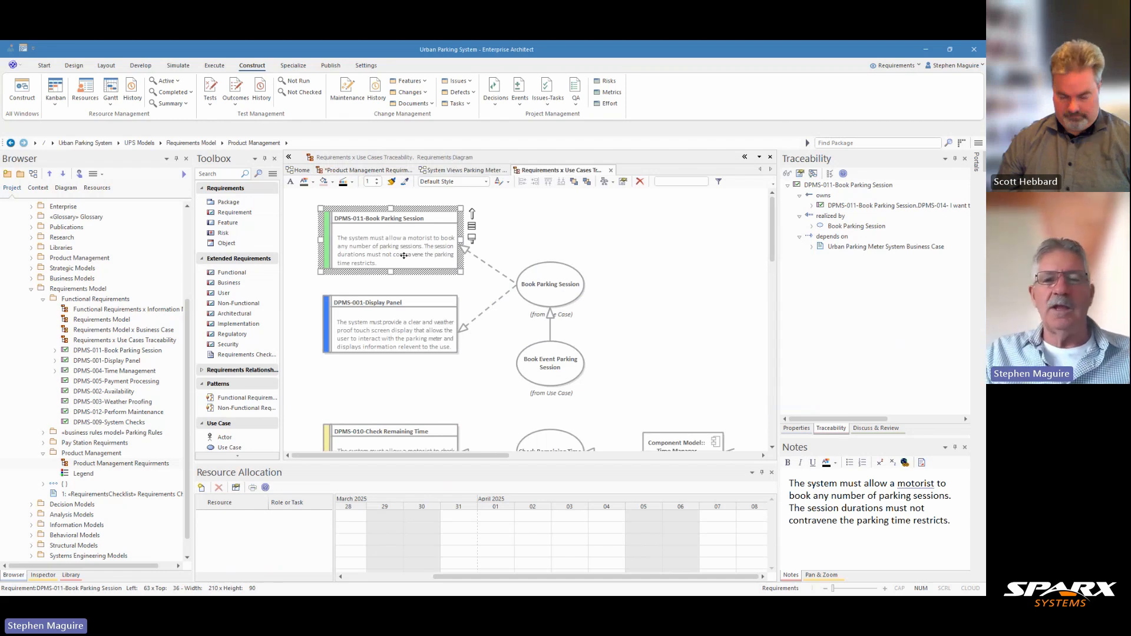
scroll(536, 249, "down", 2)
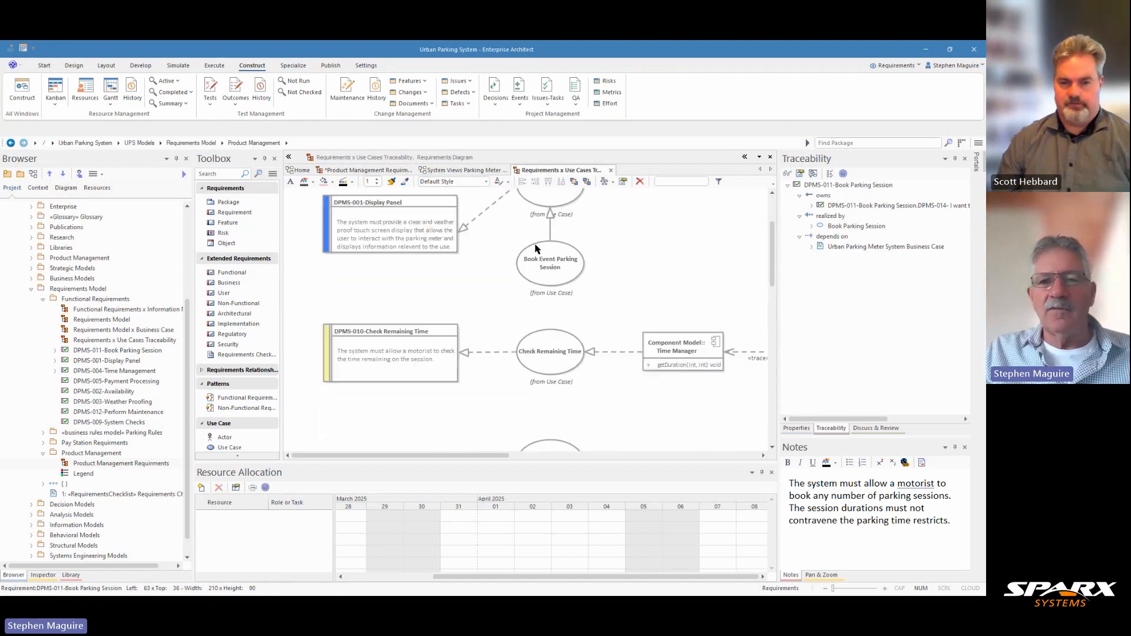
scroll(536, 249, "down", 2)
scroll(536, 248, "up", 4)
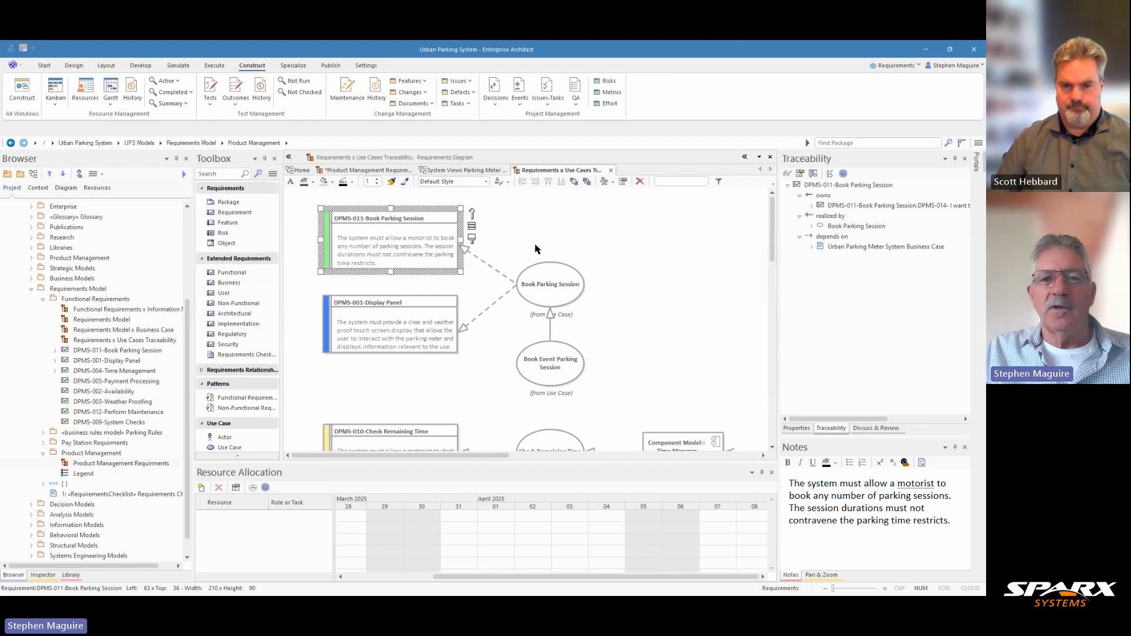
left_click(379, 170)
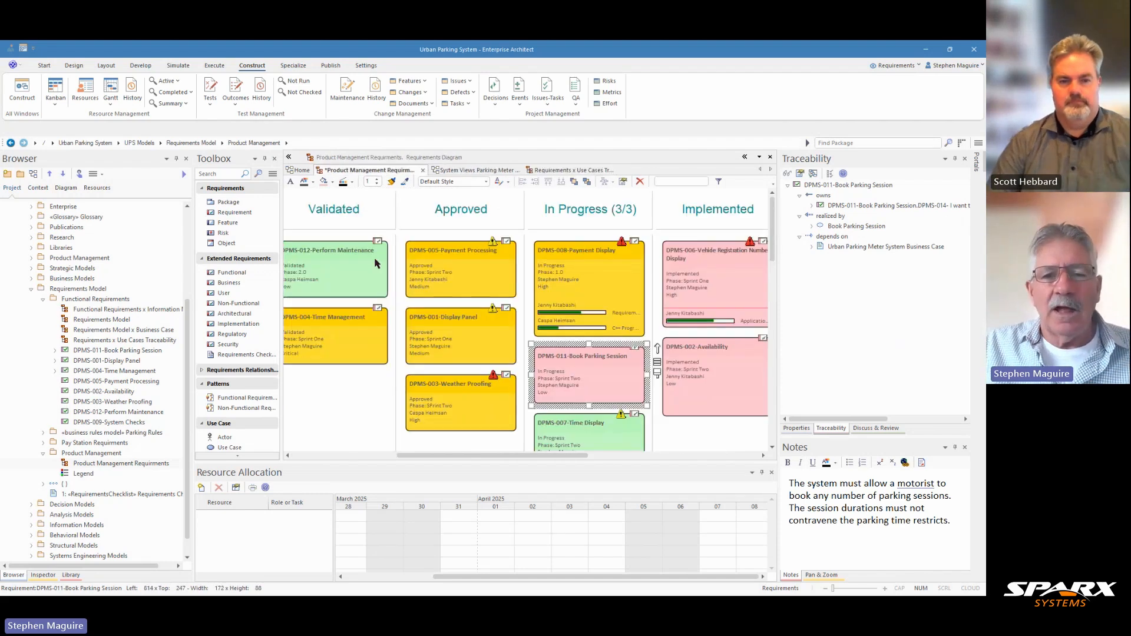
- Save the pending diagram changes and create a Review sub-lane for the In Progress lane in the Kanban settings
right_click(352, 395)
left_click(387, 317)
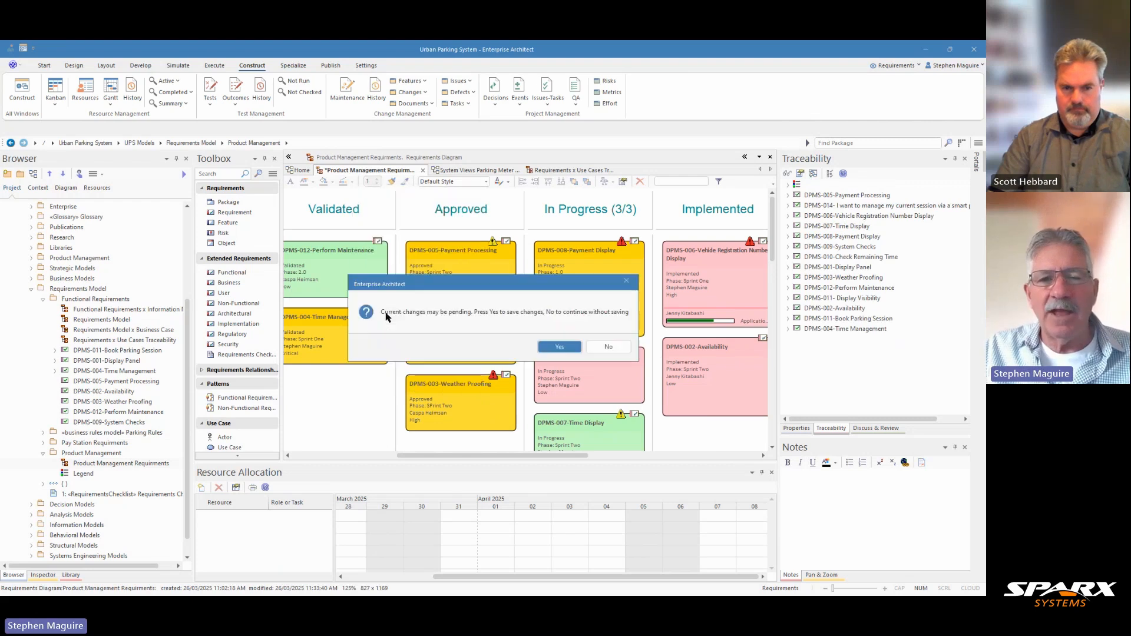
left_click(558, 348)
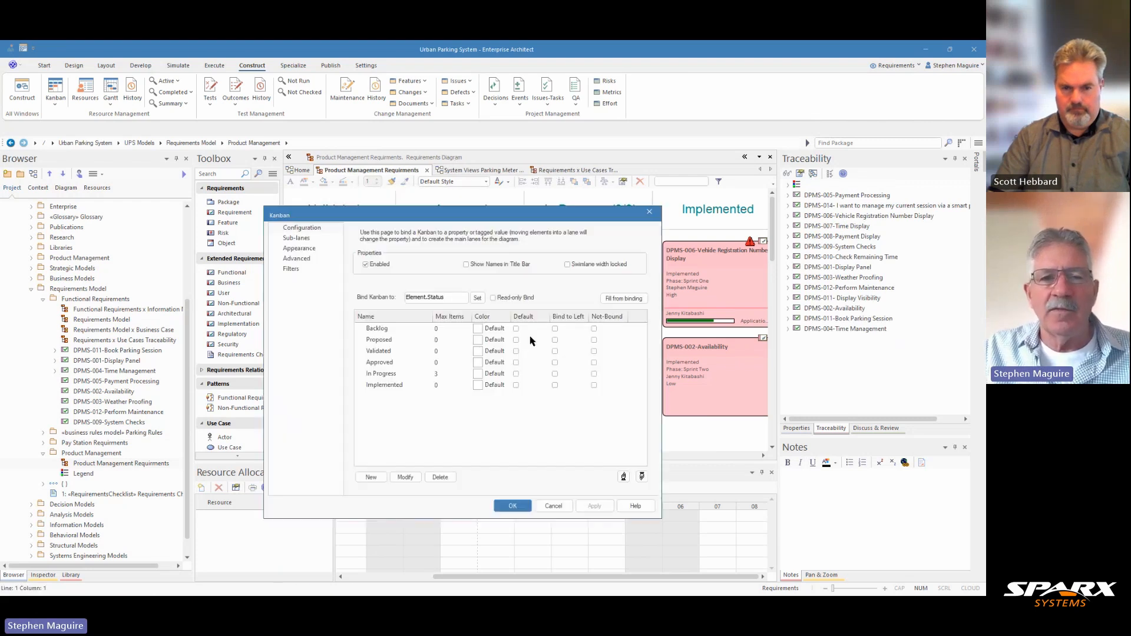
left_click(297, 238)
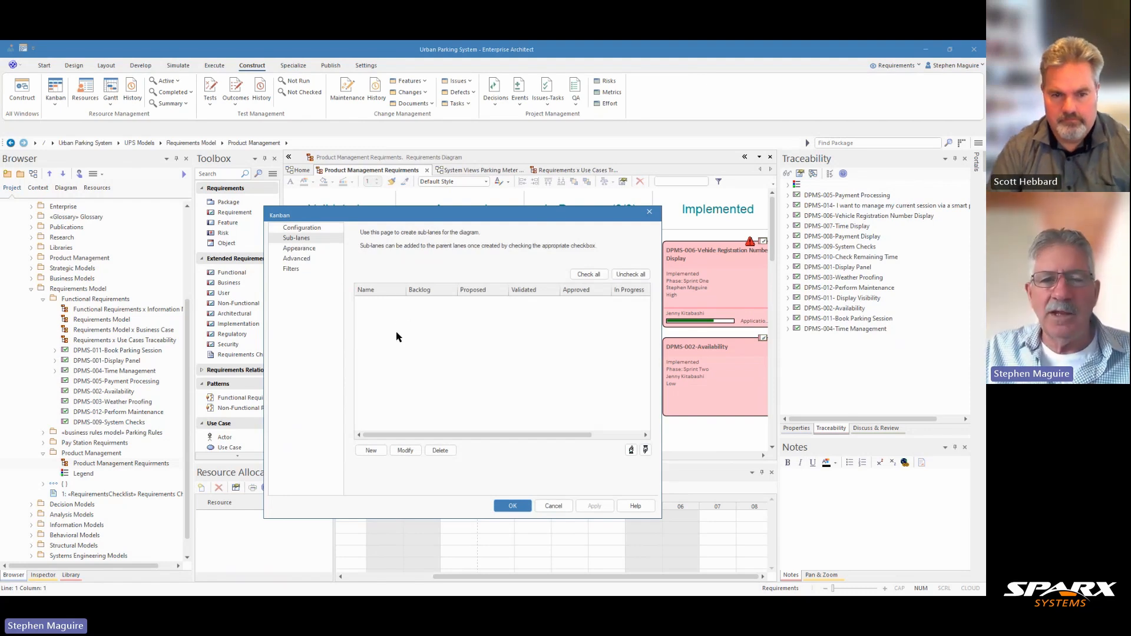
left_click(371, 450)
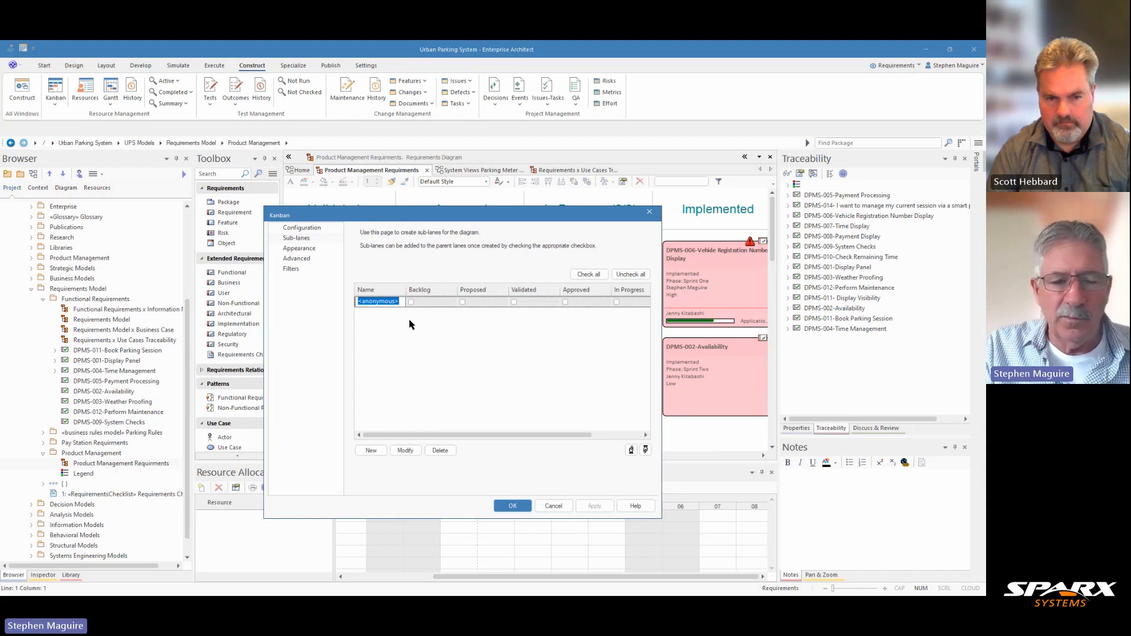
type("Review")
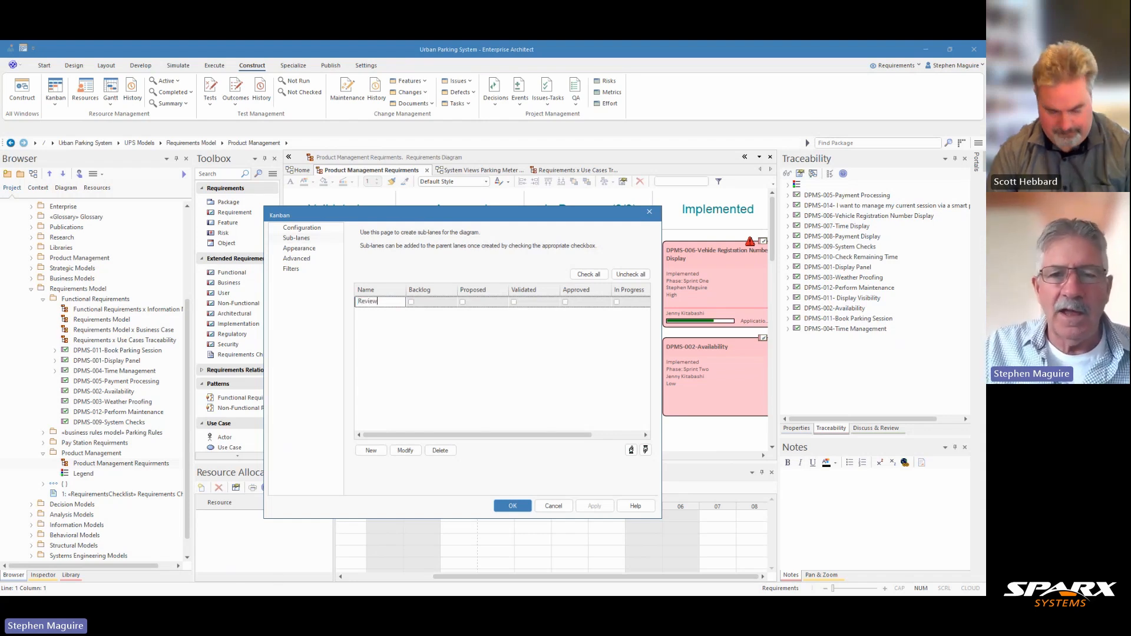
left_click(617, 307)
left_click(616, 302)
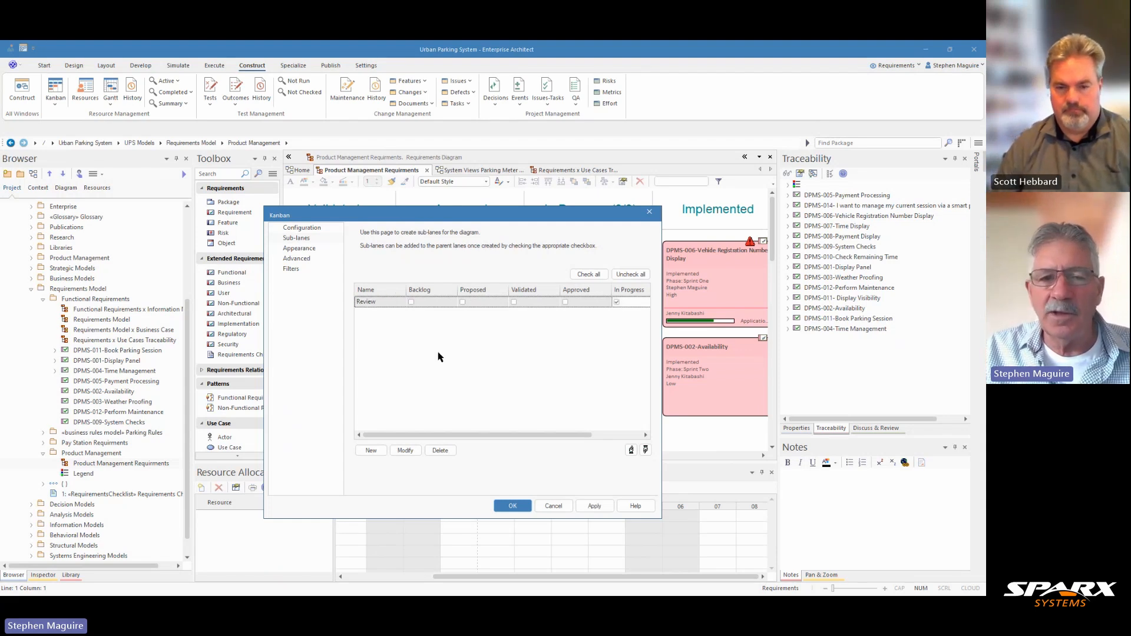
- Add a second sub-lane named Build to the In Progress lane and apply the Kanban settings
left_click(371, 450)
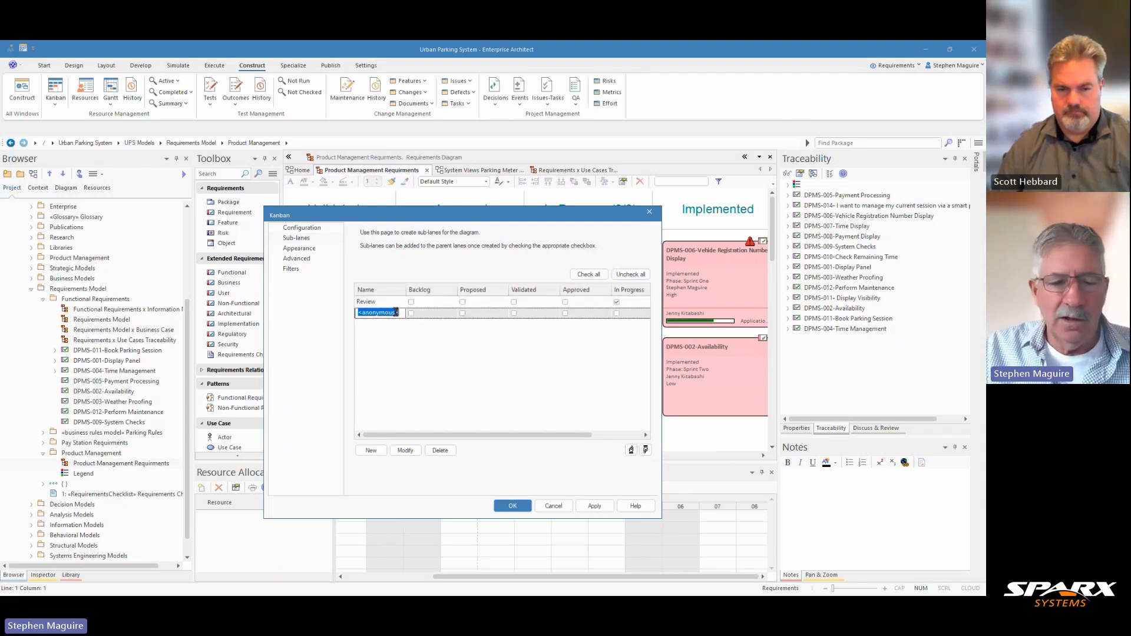
type("Build")
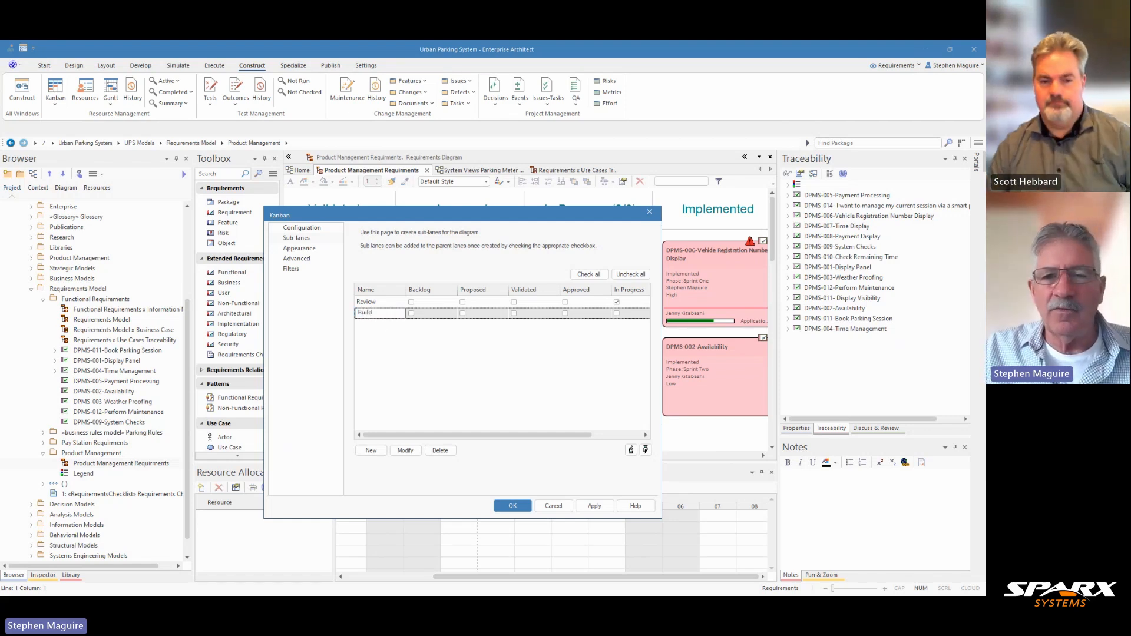
left_click(616, 313)
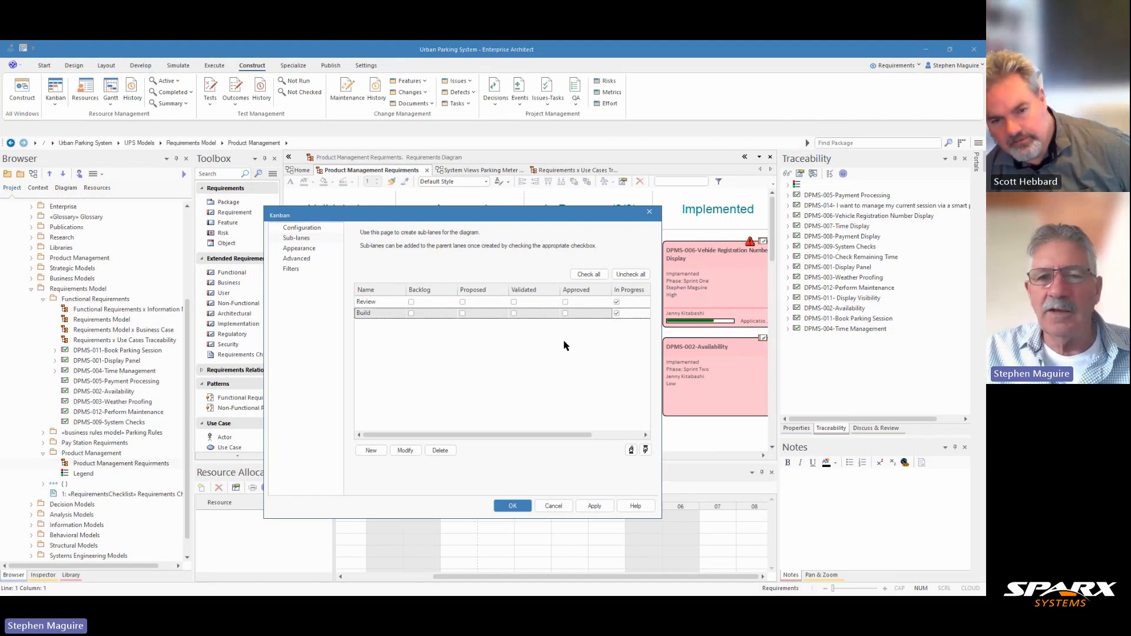
left_click(511, 506)
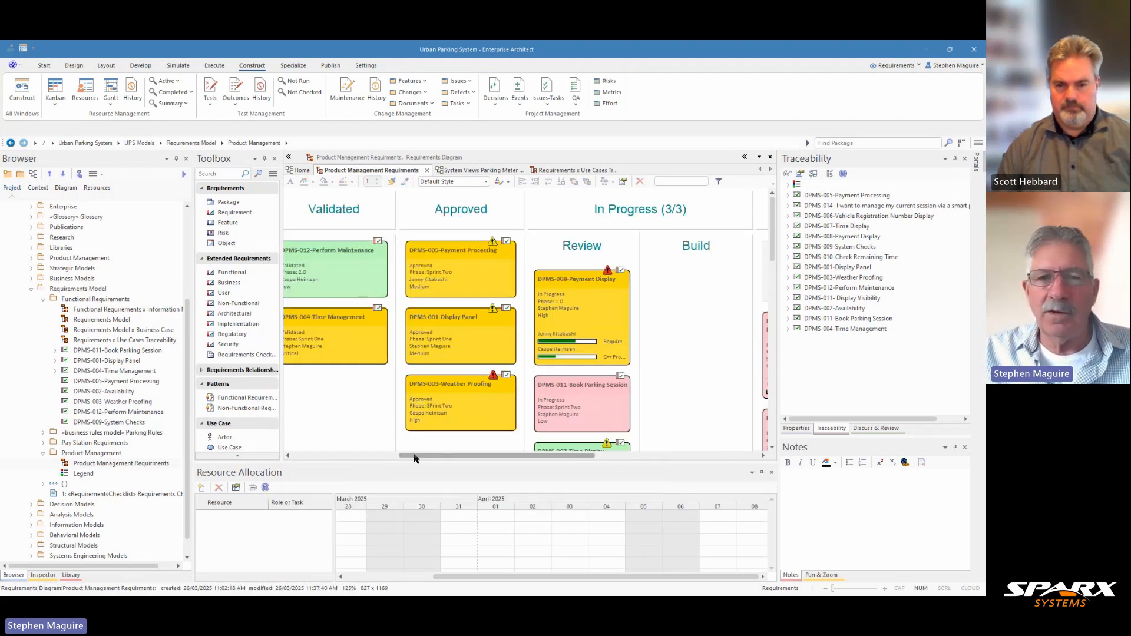
- Move the DPMS-008-Payment Display card from the Review sub-lane to the Build sub-lane of In Progress
left_click_drag(417, 456, 453, 463)
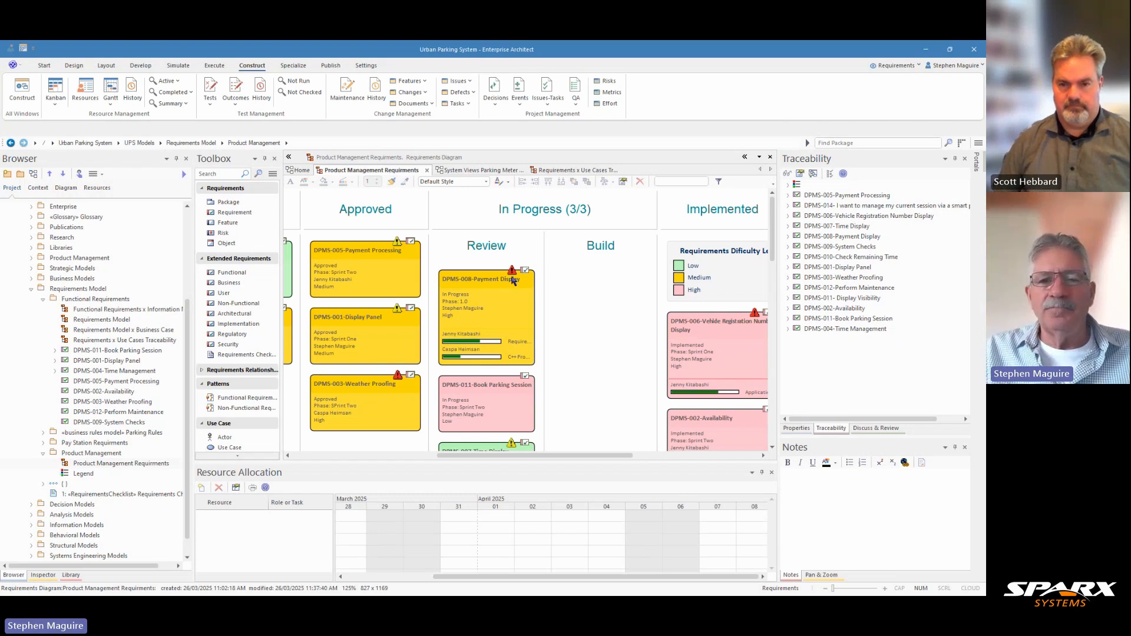
left_click(521, 325)
left_click_drag(521, 326, 625, 322)
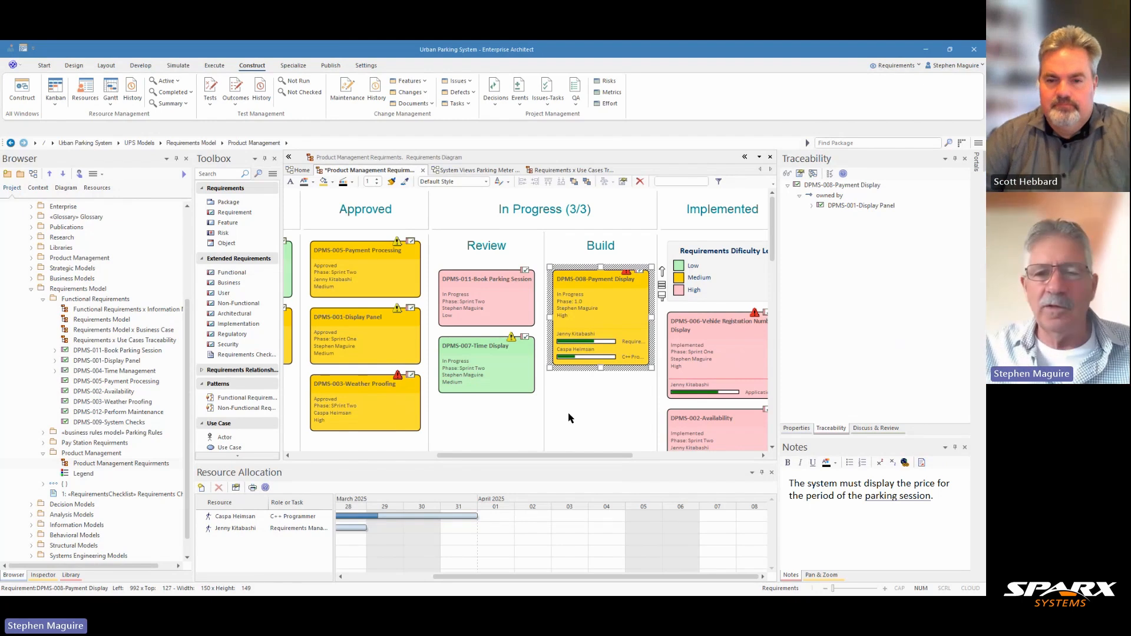
- Move the Requirements Dificulty Legend out of the Implemented lane into the empty space beyond it
left_click_drag(549, 455, 643, 462)
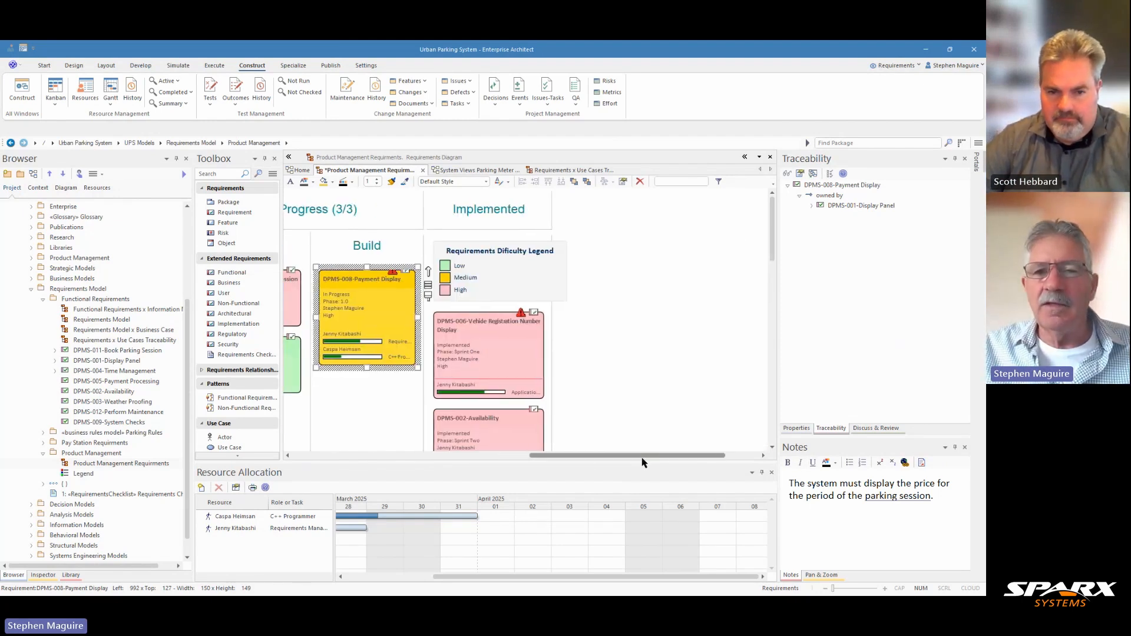
left_click_drag(517, 295, 667, 247)
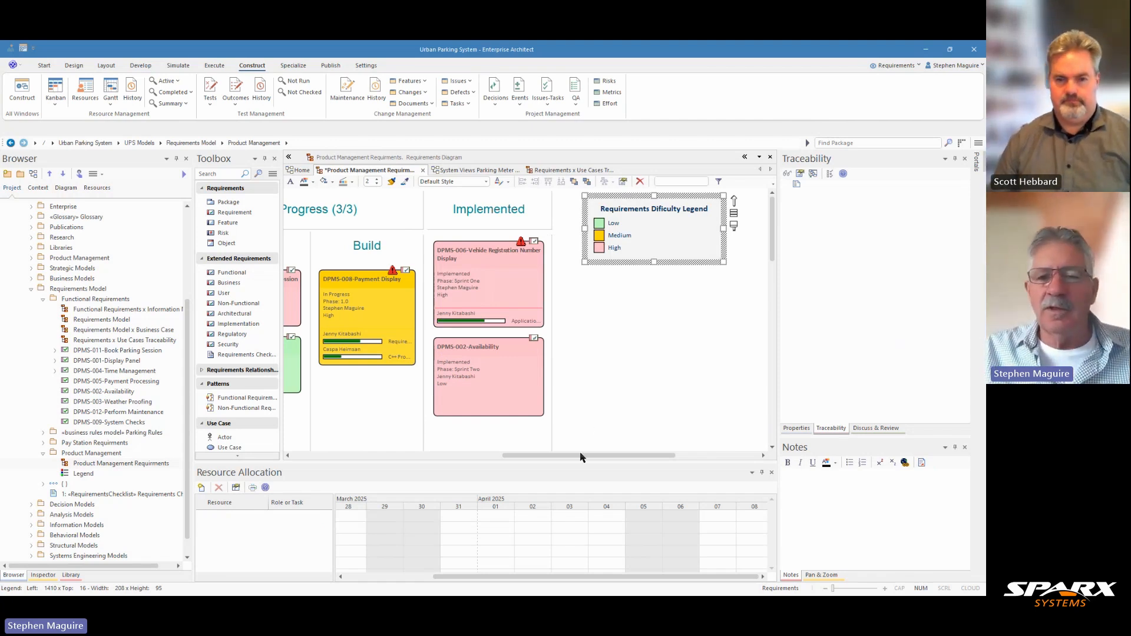
left_click_drag(580, 459, 501, 459)
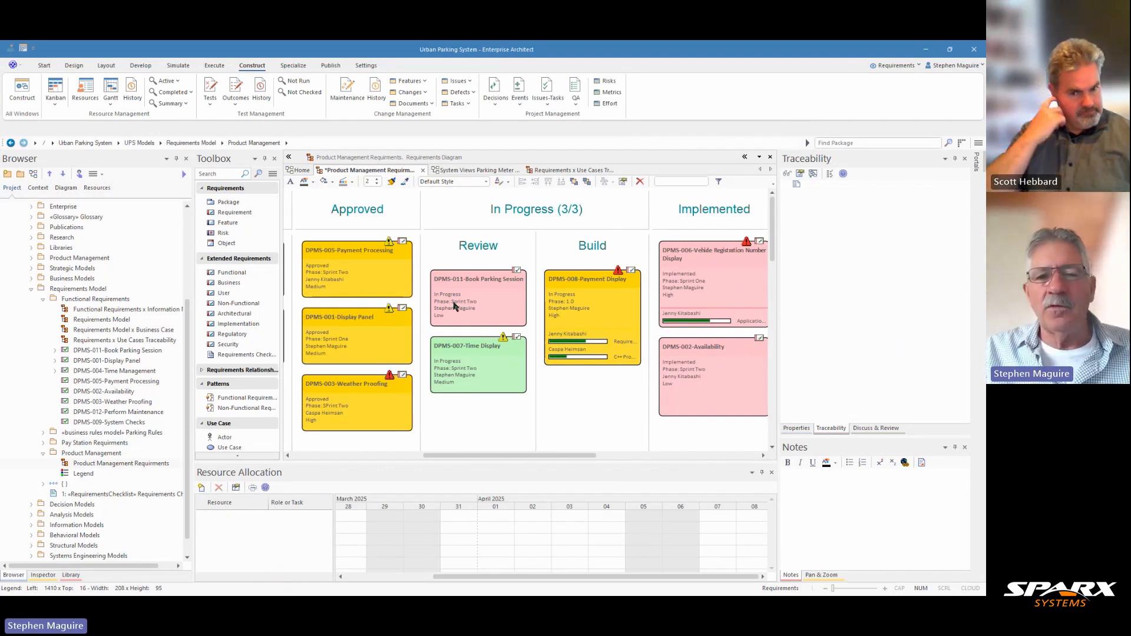
- Look over the Kanban lanes from Backlog to In Progress and select the DPMS-008-Payment Display card in Build
left_click_drag(480, 456, 323, 461)
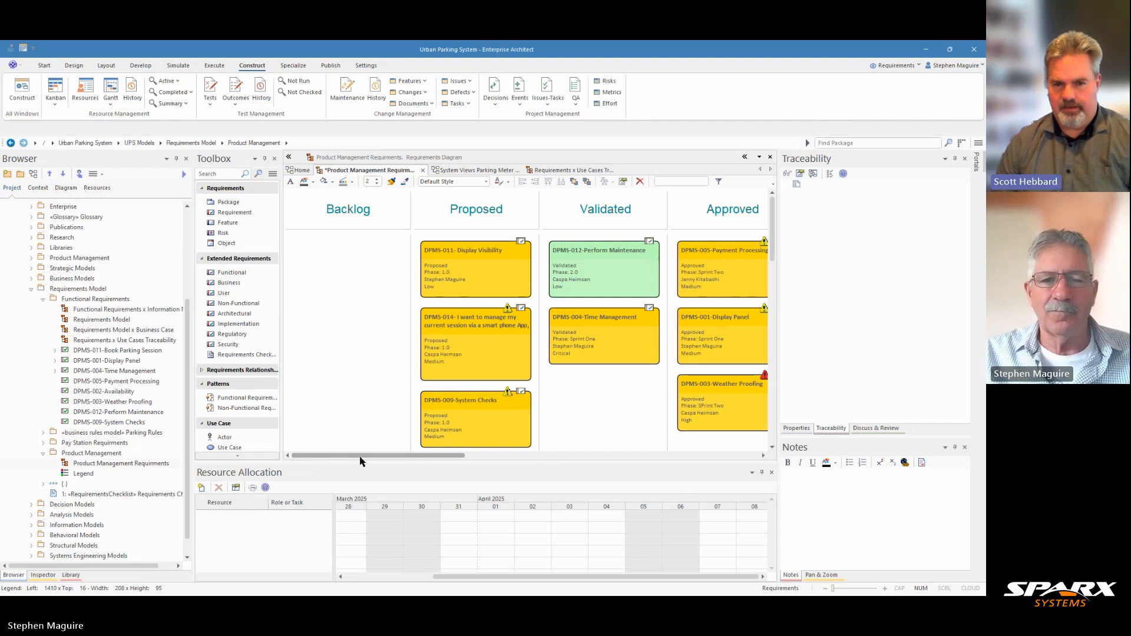
left_click_drag(362, 461, 471, 461)
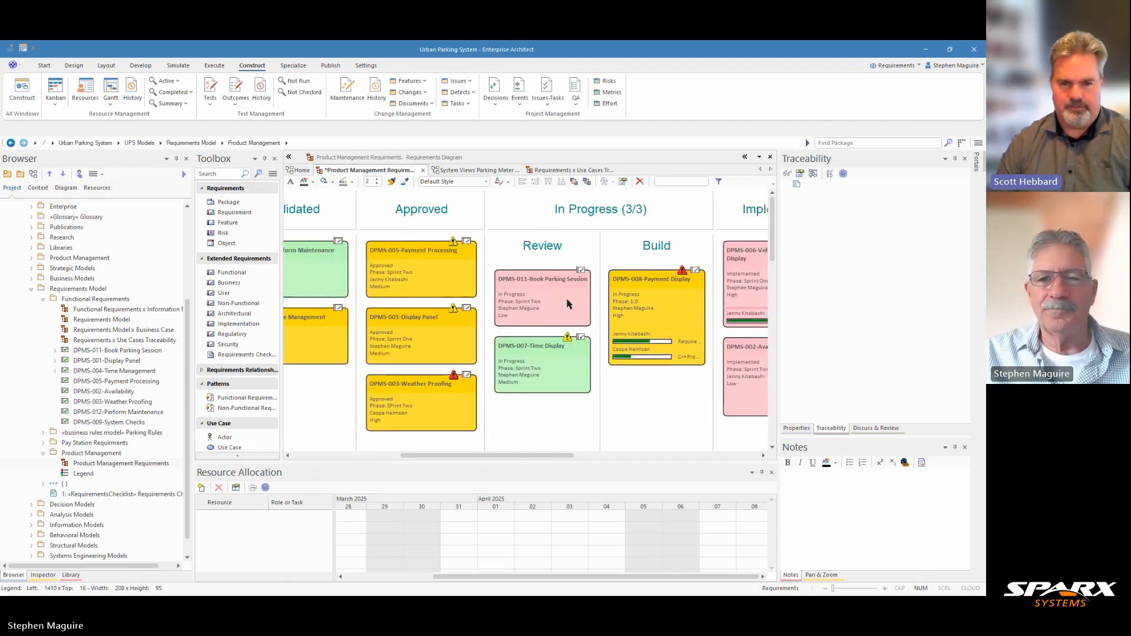
left_click(636, 297)
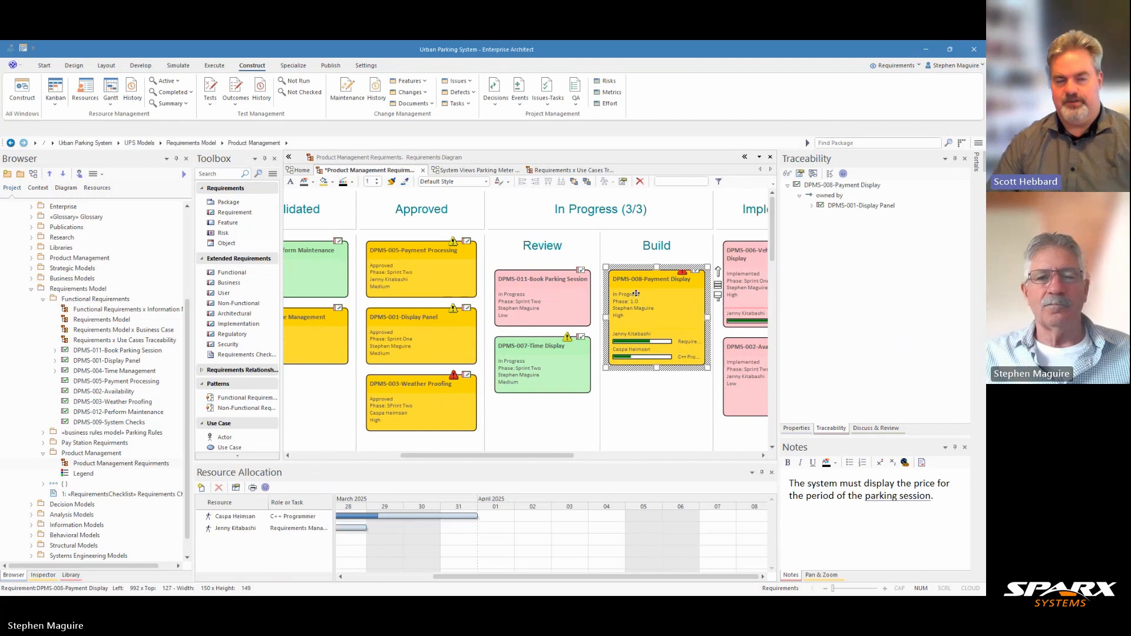